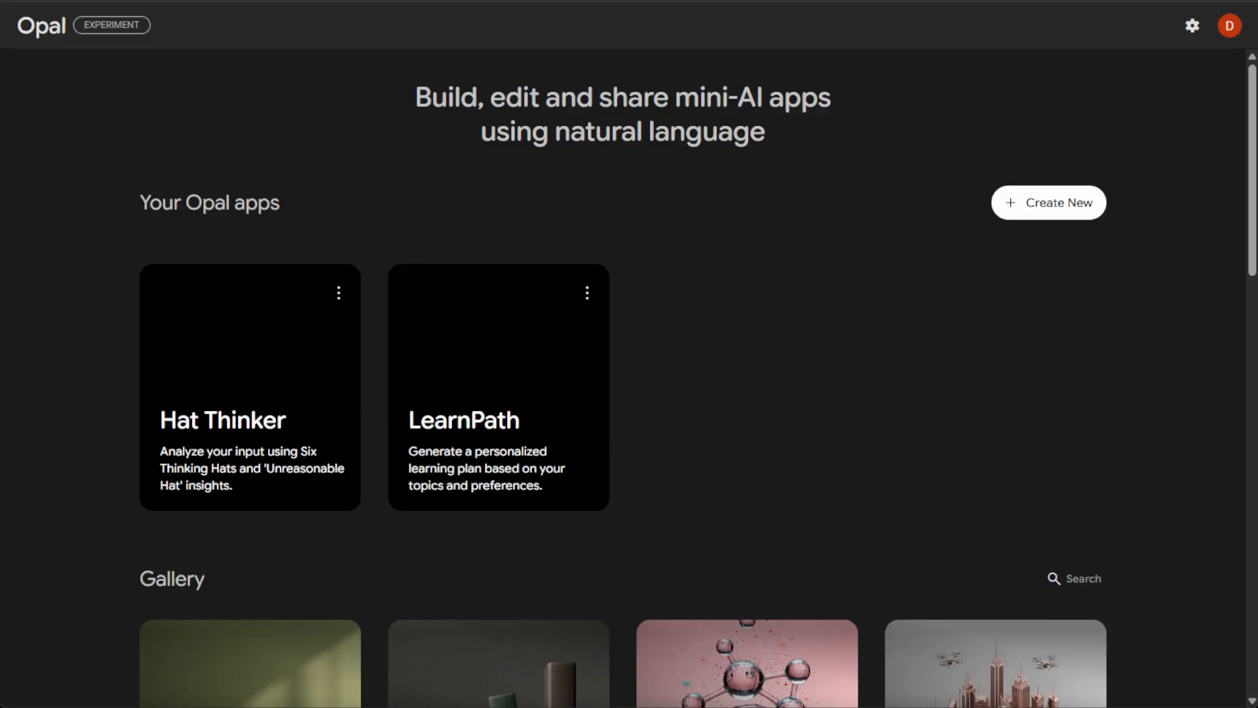
# - Browse the gallery of ready-made mini-apps on the Opal home page
pyautogui.scroll(-3, 629, 378)
pyautogui.scroll(3, 629, 378)
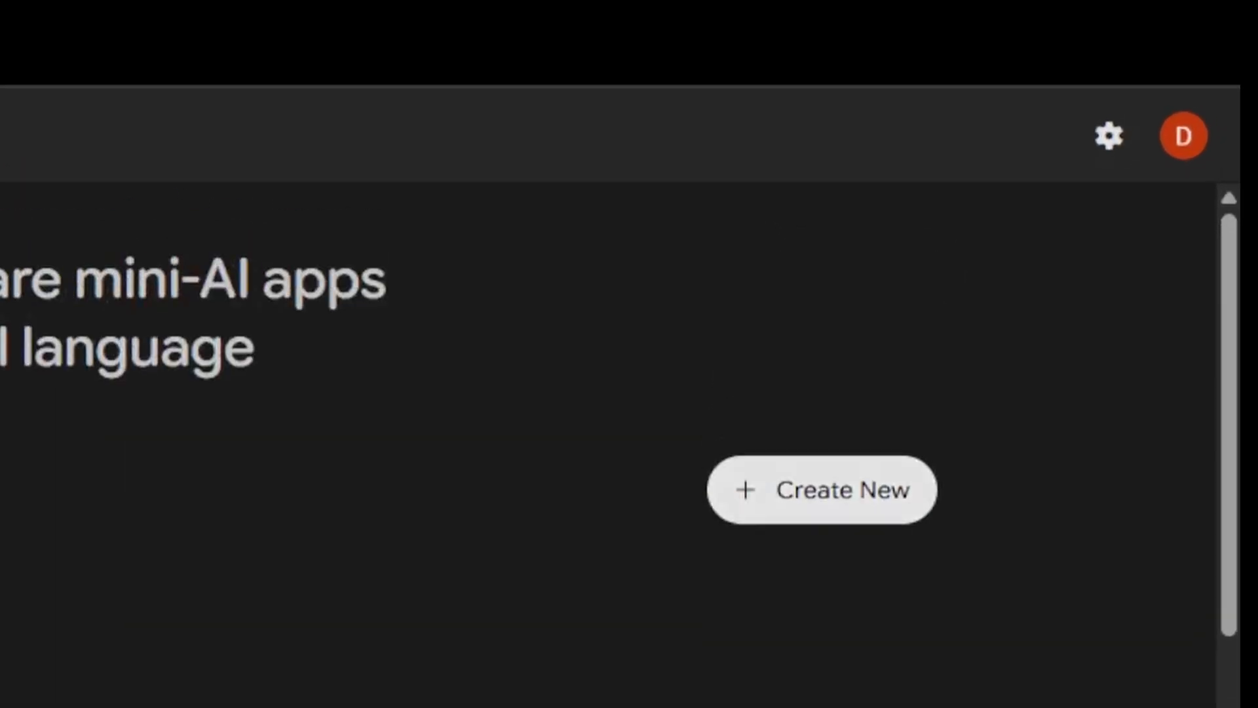
pyautogui.scroll(-10, 629, 393)
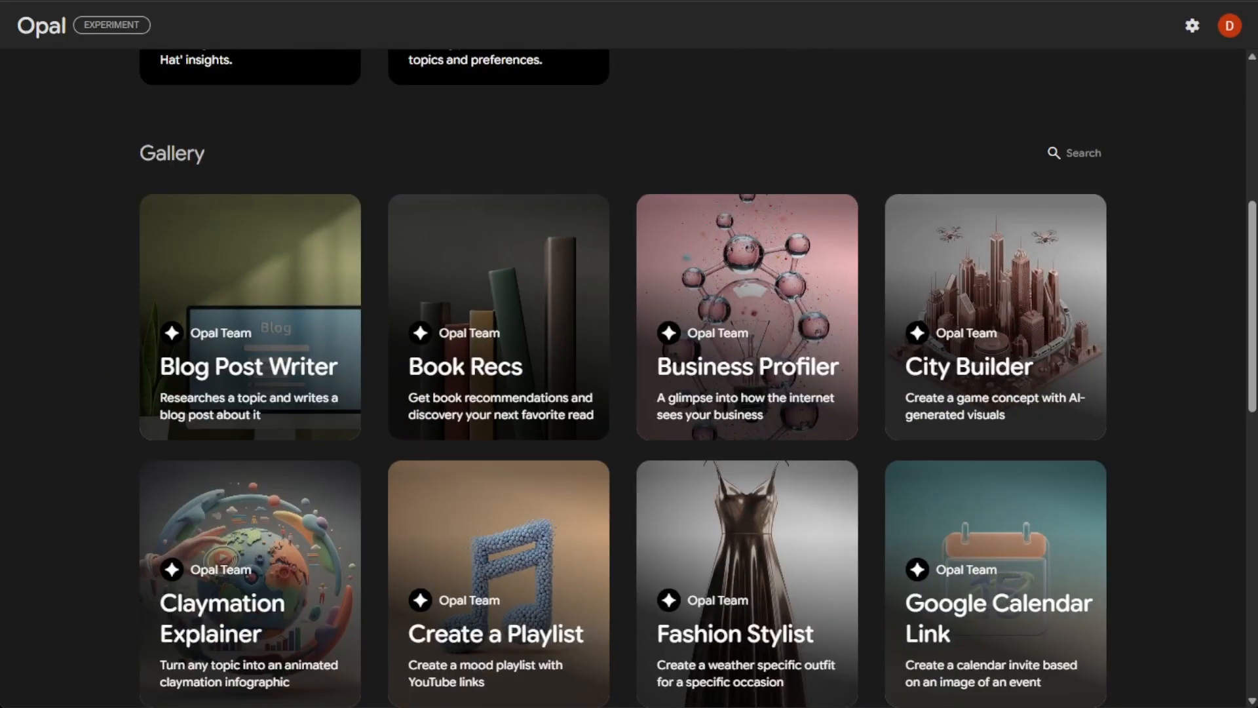
pyautogui.scroll(-8, 629, 378)
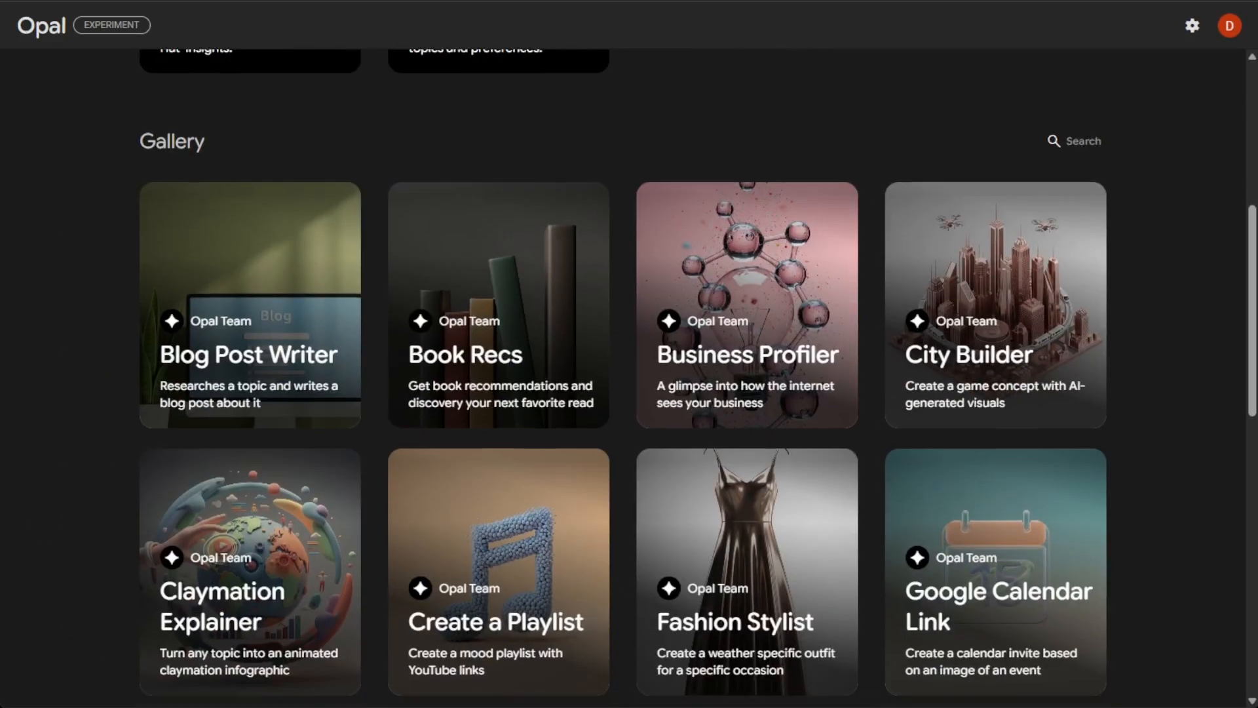
pyautogui.scroll(-4, 699, 378)
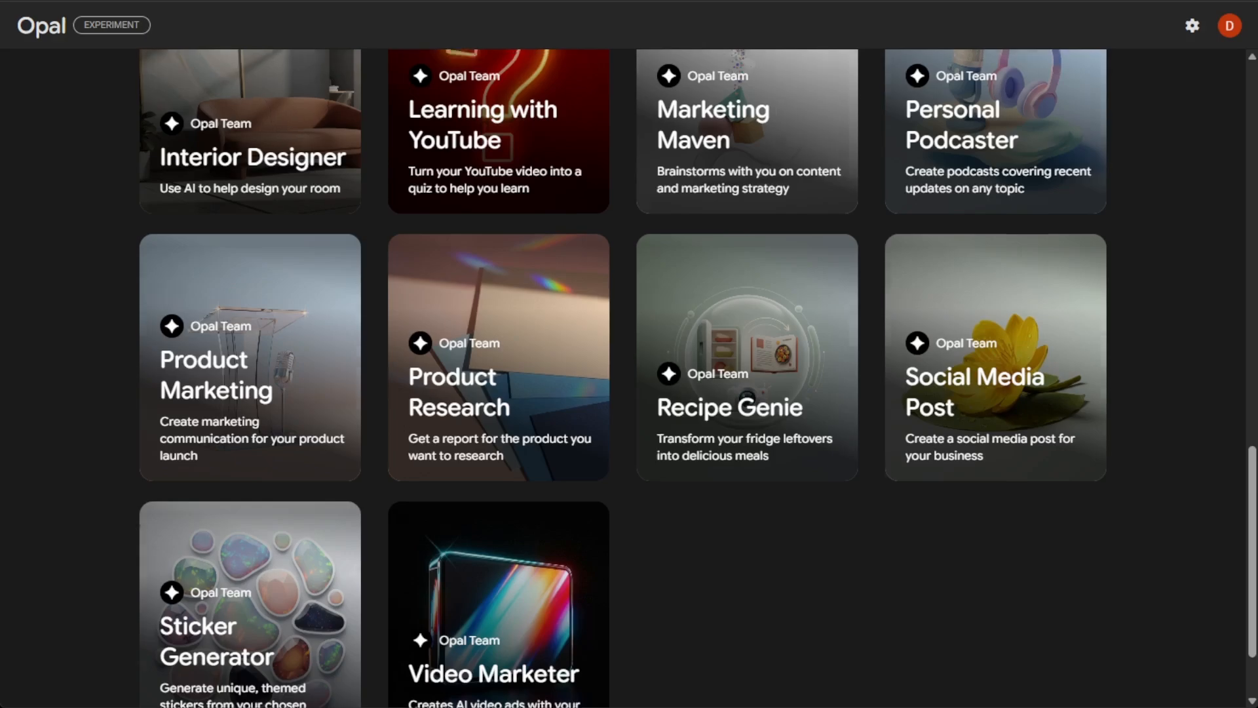
pyautogui.scroll(15, 692, 378)
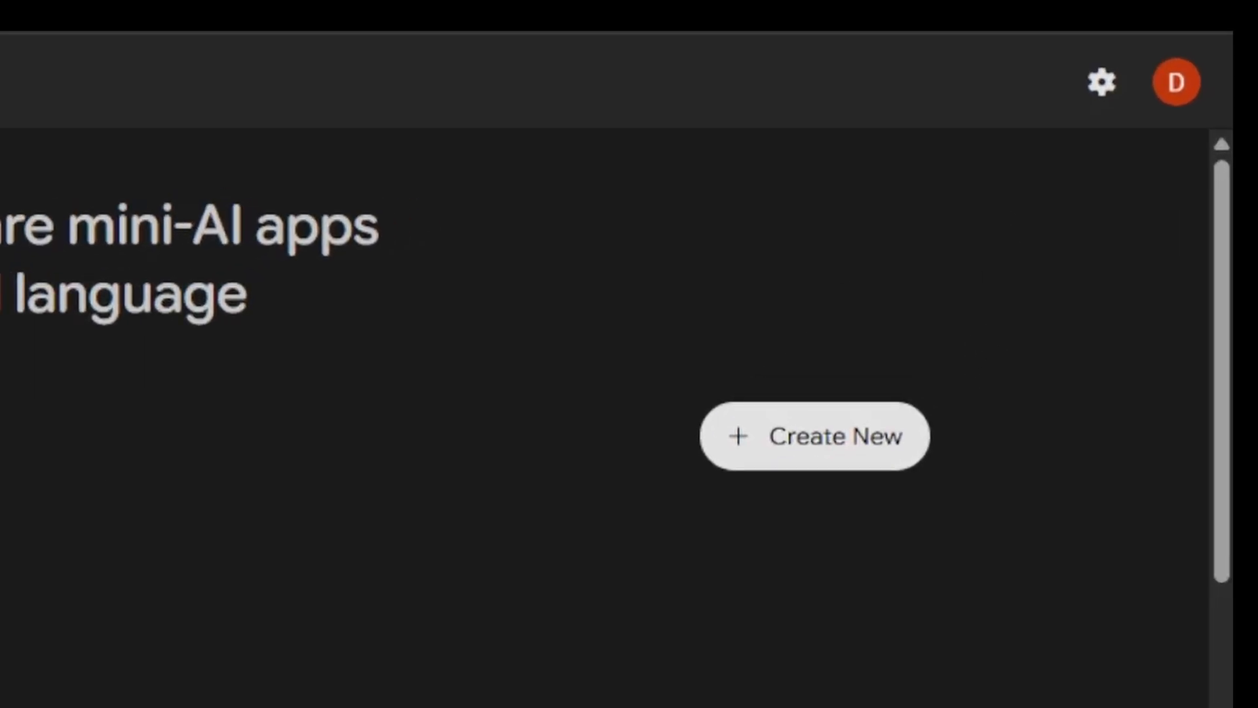
# - Create a new app and place a User Input step in the upper-left area of its canvas
pyautogui.click(1055, 213)
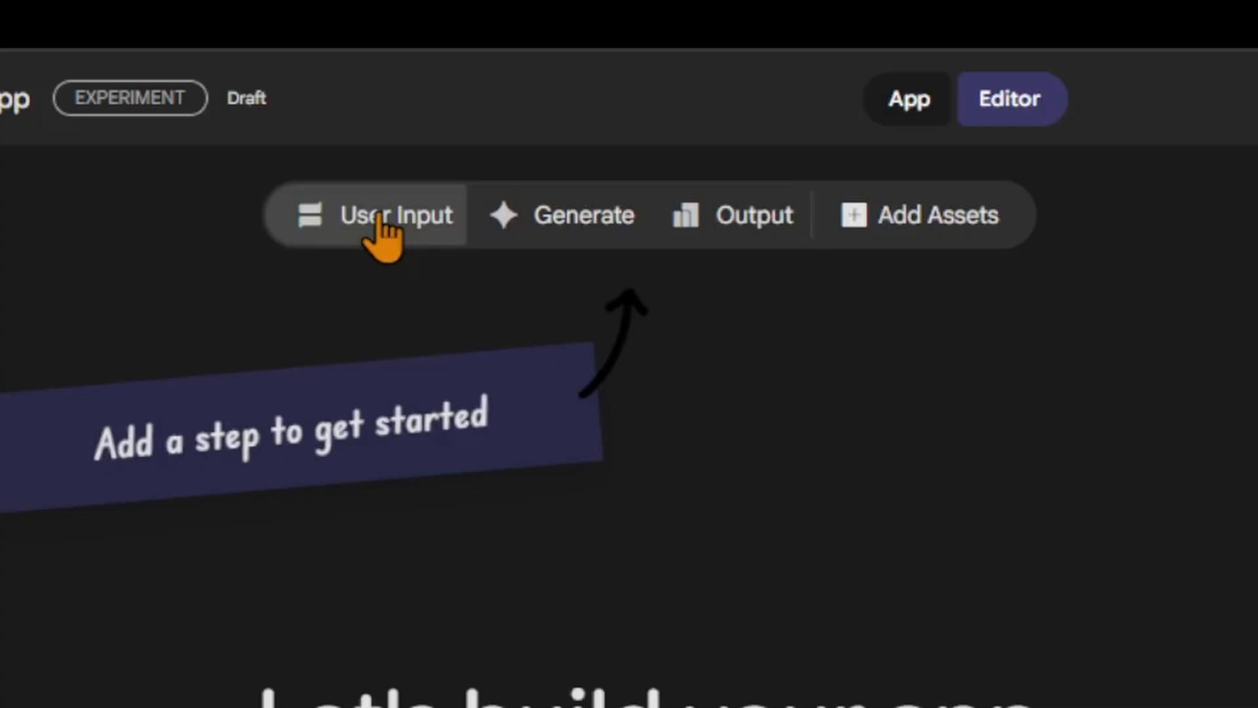
pyautogui.moveTo(377, 218); pyautogui.dragTo(334, 334)
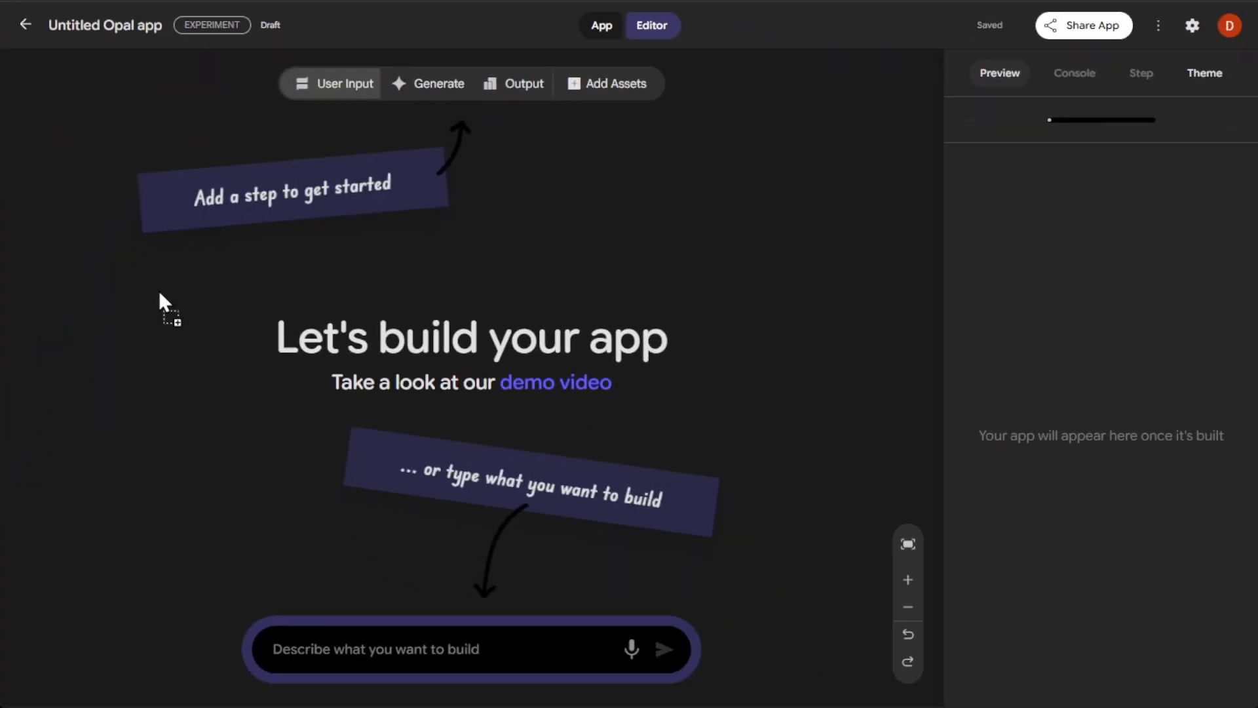
pyautogui.moveTo(159, 290); pyautogui.dragTo(175, 324)
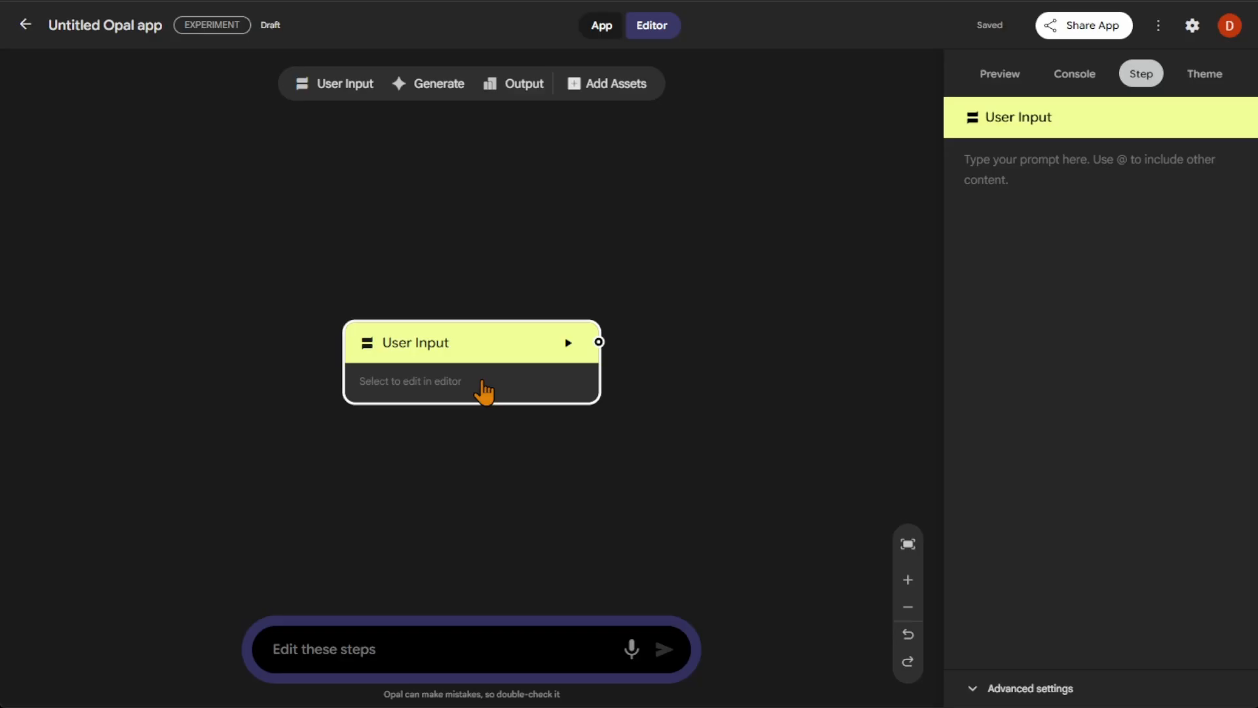
pyautogui.moveTo(458, 354); pyautogui.dragTo(151, 244)
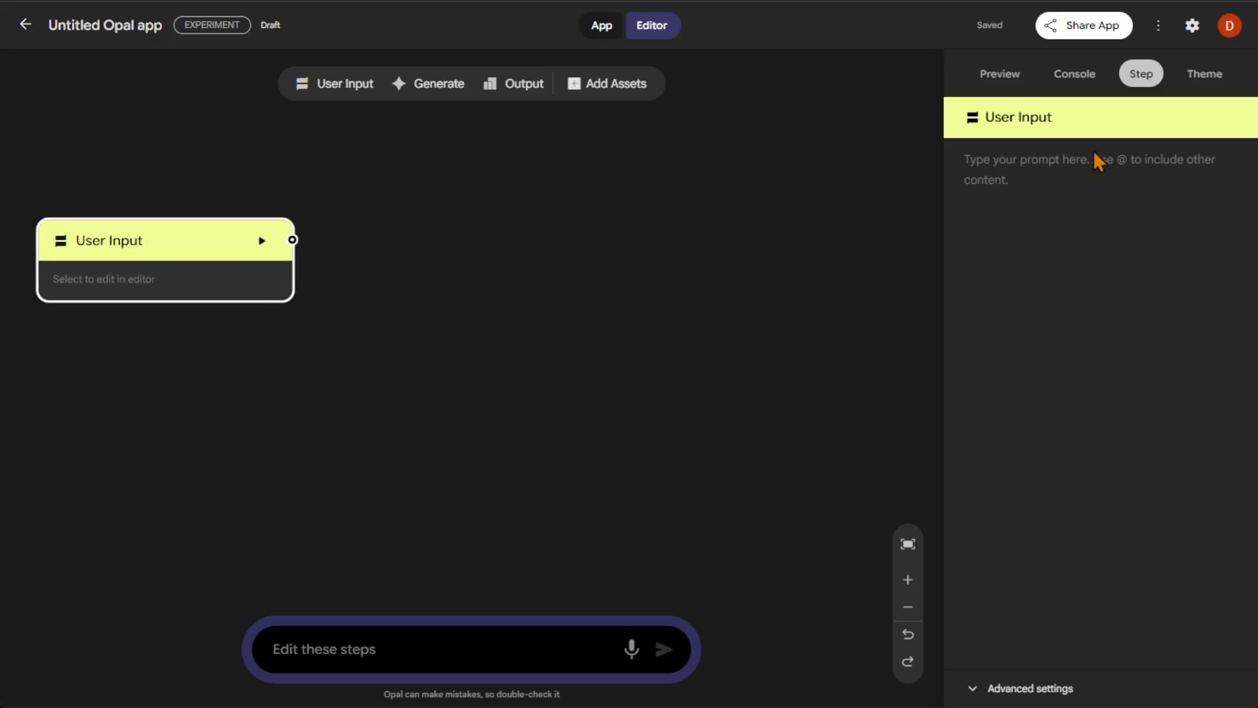
# - Add a Generate step to the right of User Input and view the models available for it
pyautogui.moveTo(427, 88); pyautogui.dragTo(461, 257)
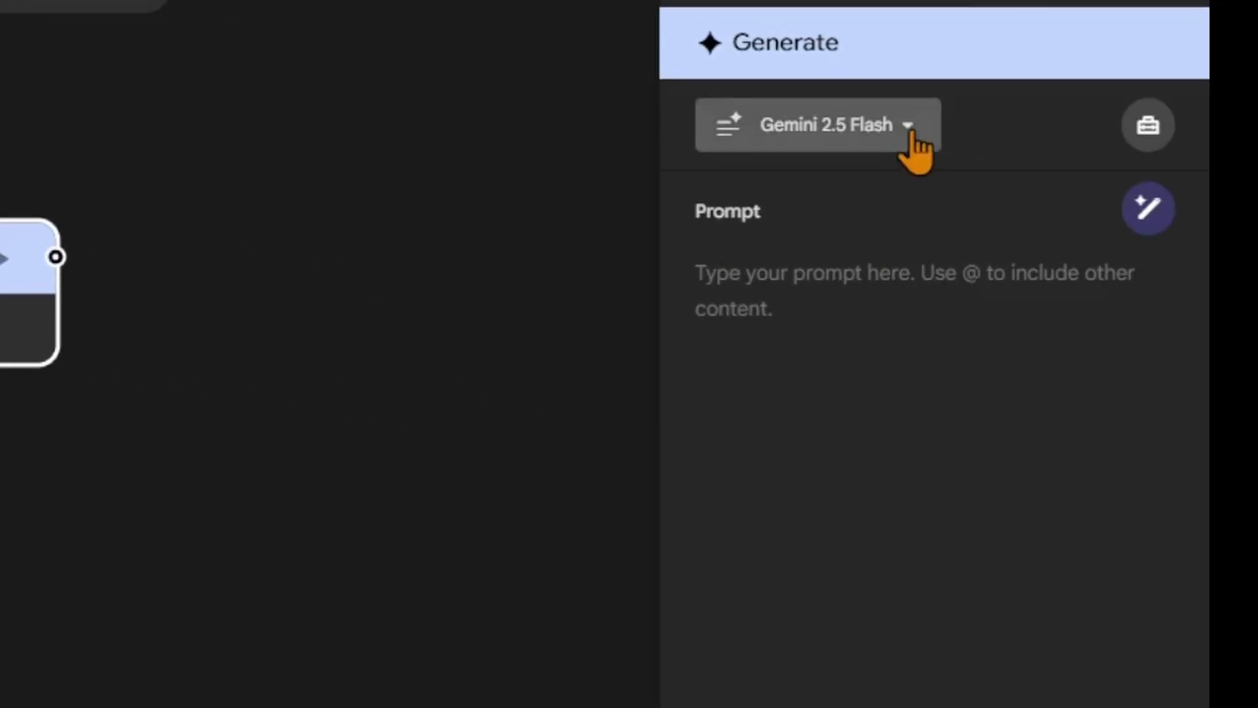
pyautogui.click(909, 131)
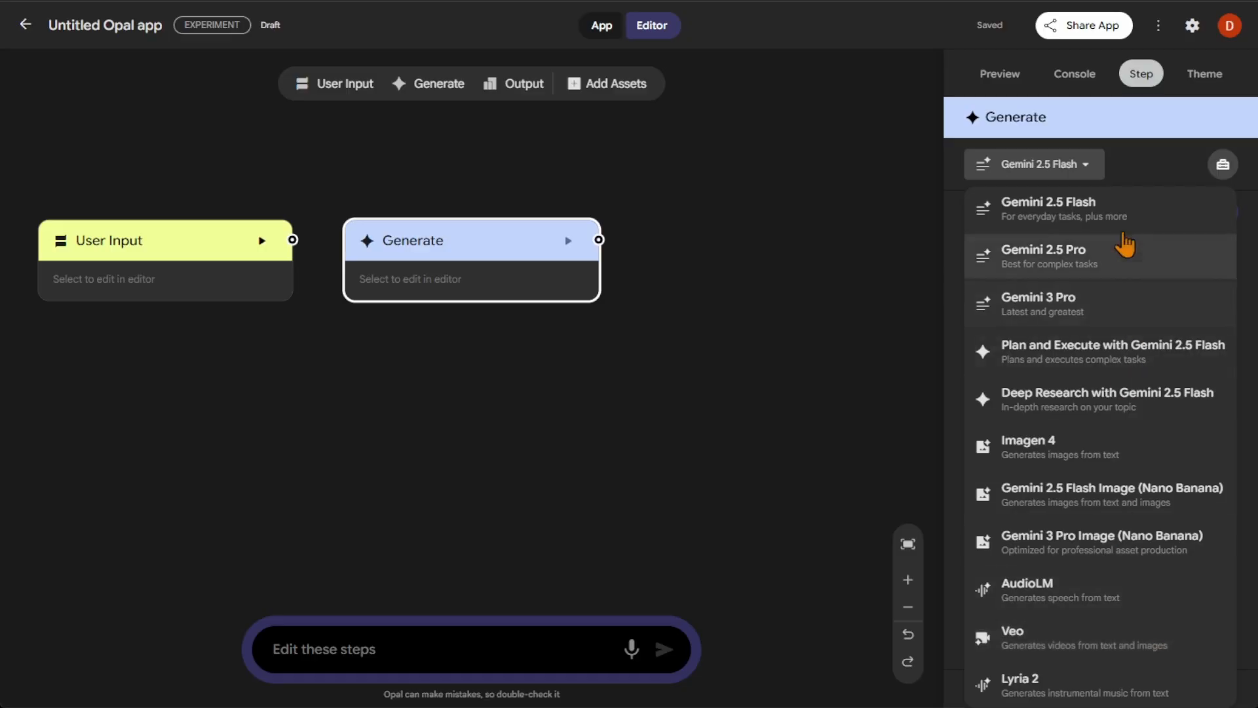
pyautogui.click(1087, 174)
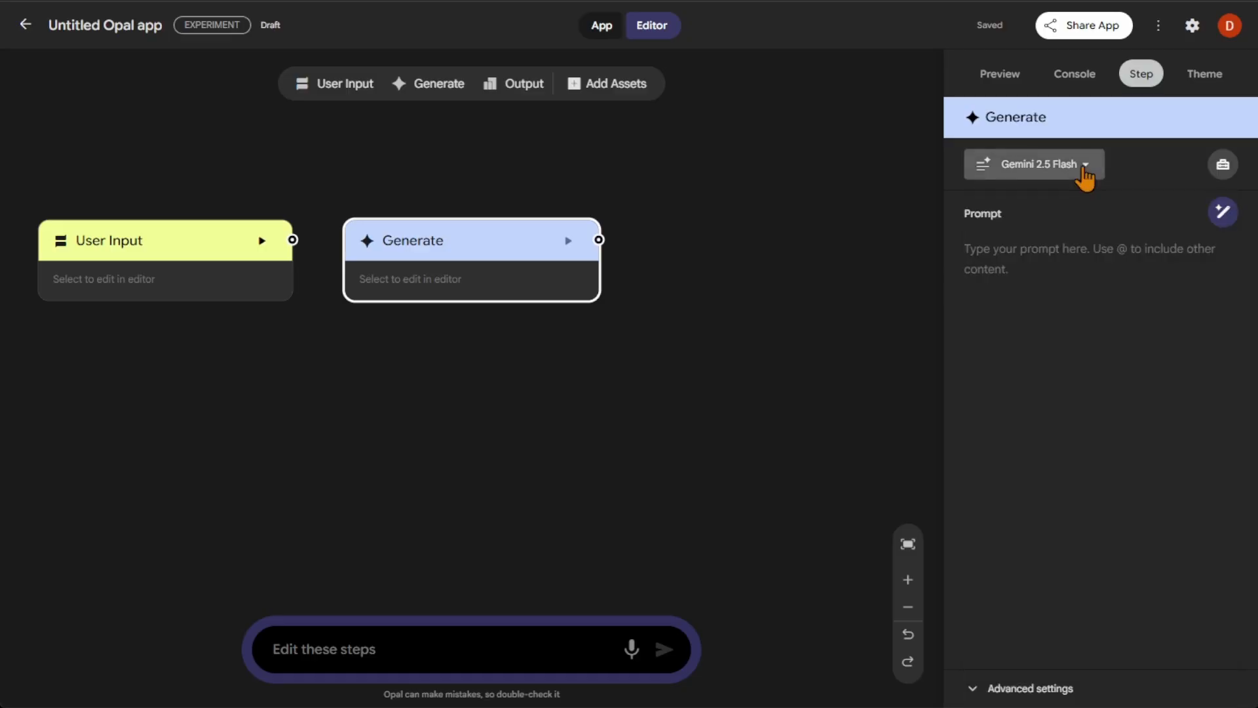
# - Add an Output step below Generate and view its layout and save options
pyautogui.click(513, 98)
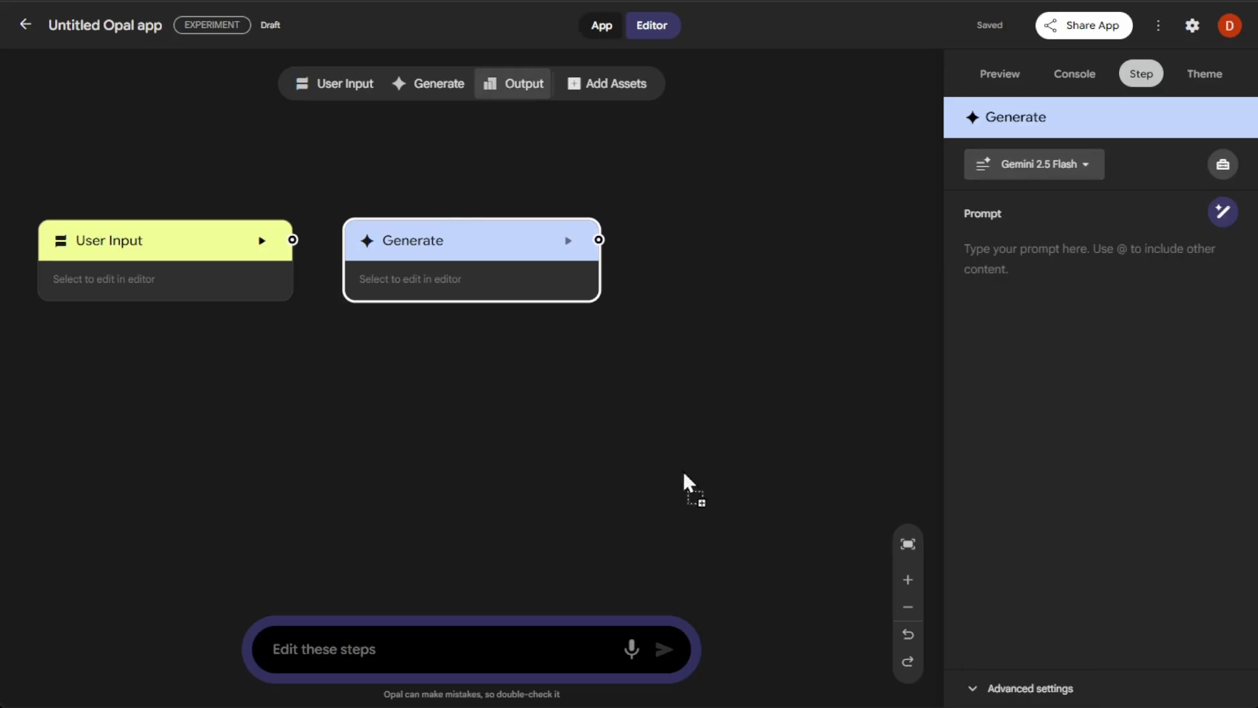
pyautogui.click(470, 440)
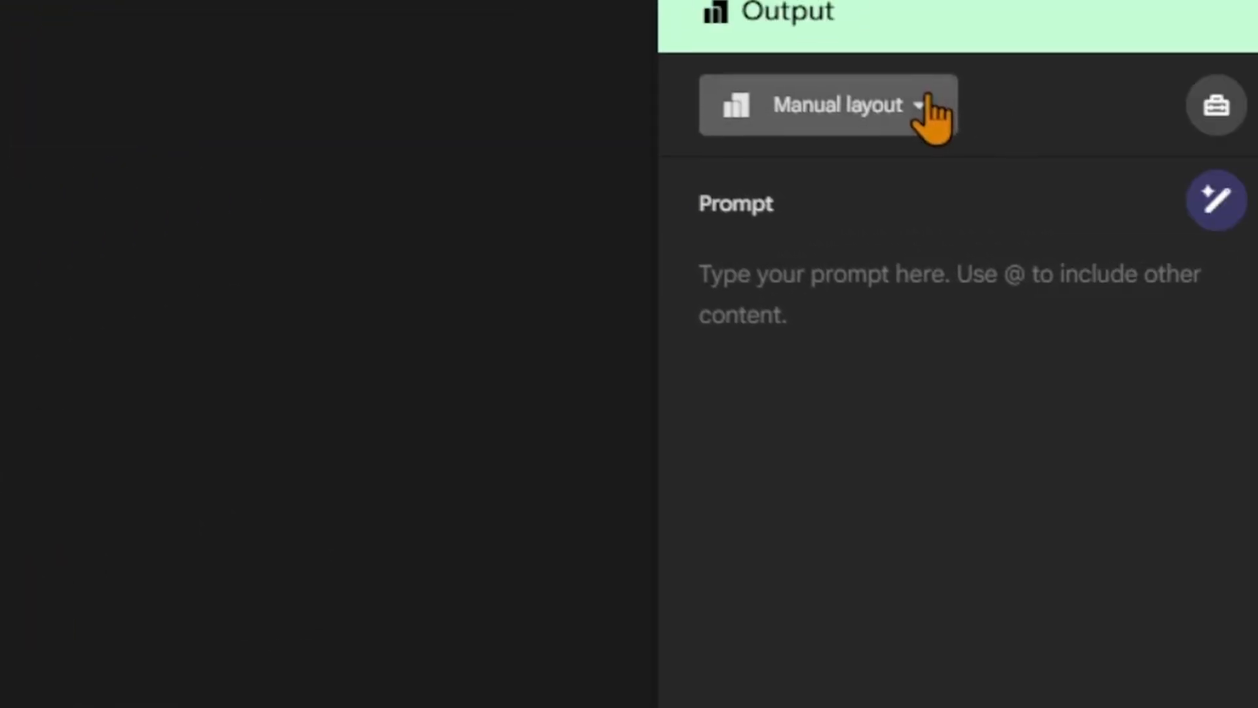
pyautogui.click(925, 98)
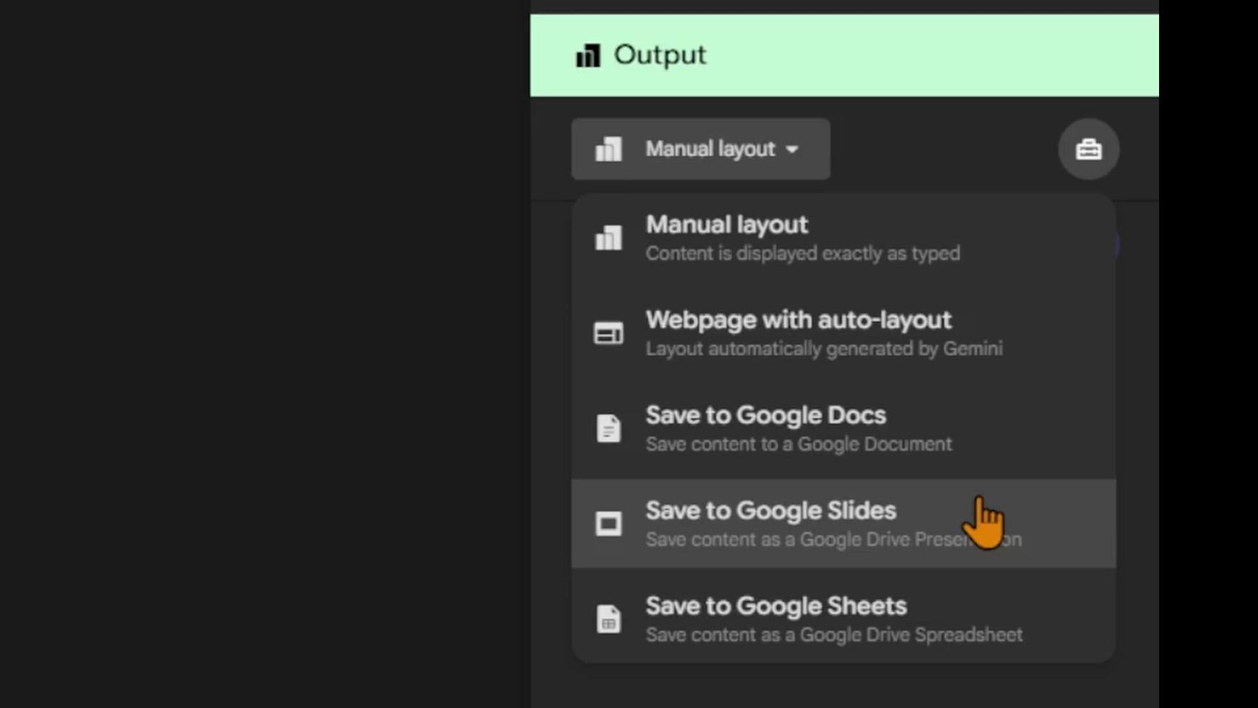
pyautogui.press('Escape')
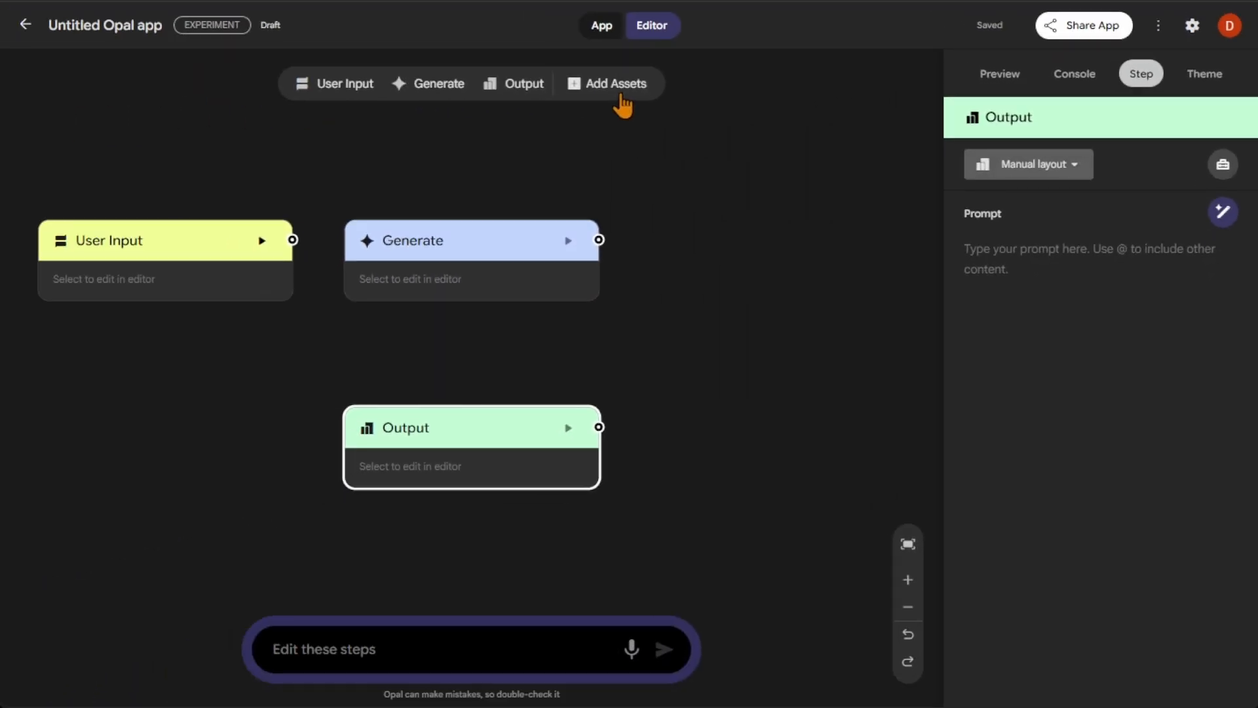
# - View the asset types that can be added, and move the Output step to the right of Generate
pyautogui.click(622, 99)
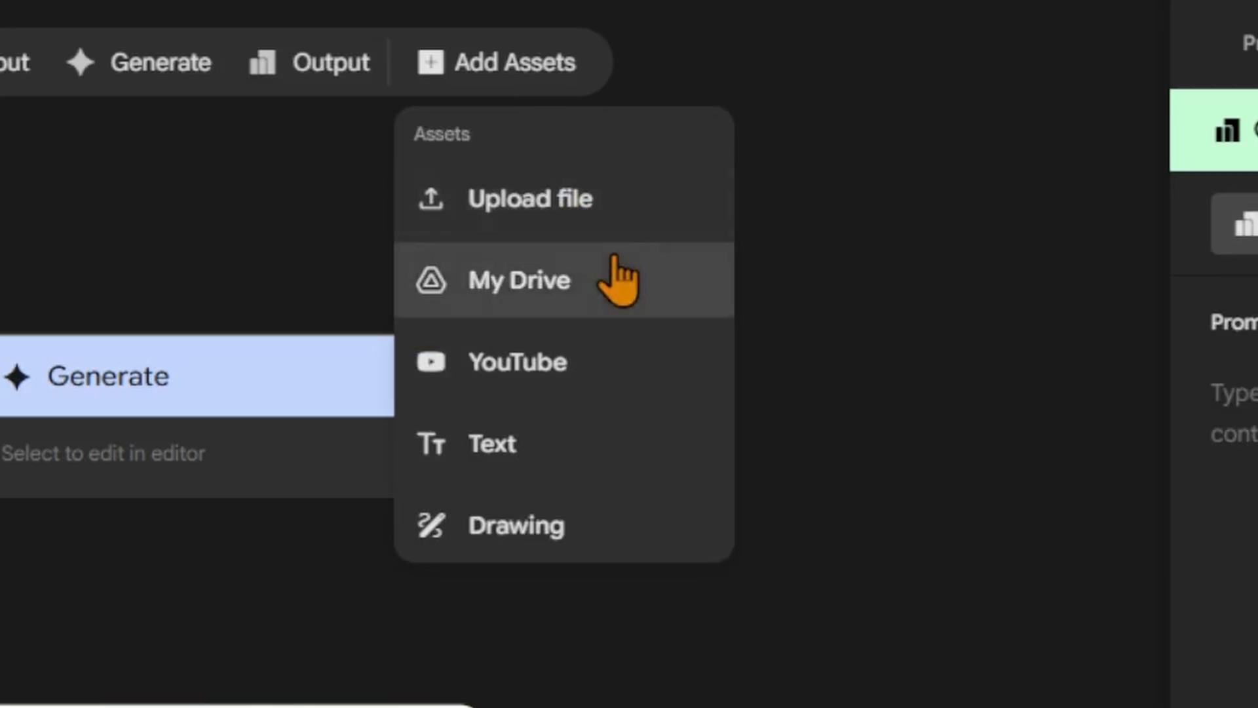
pyautogui.click(890, 303)
pyautogui.moveTo(431, 424); pyautogui.dragTo(731, 253)
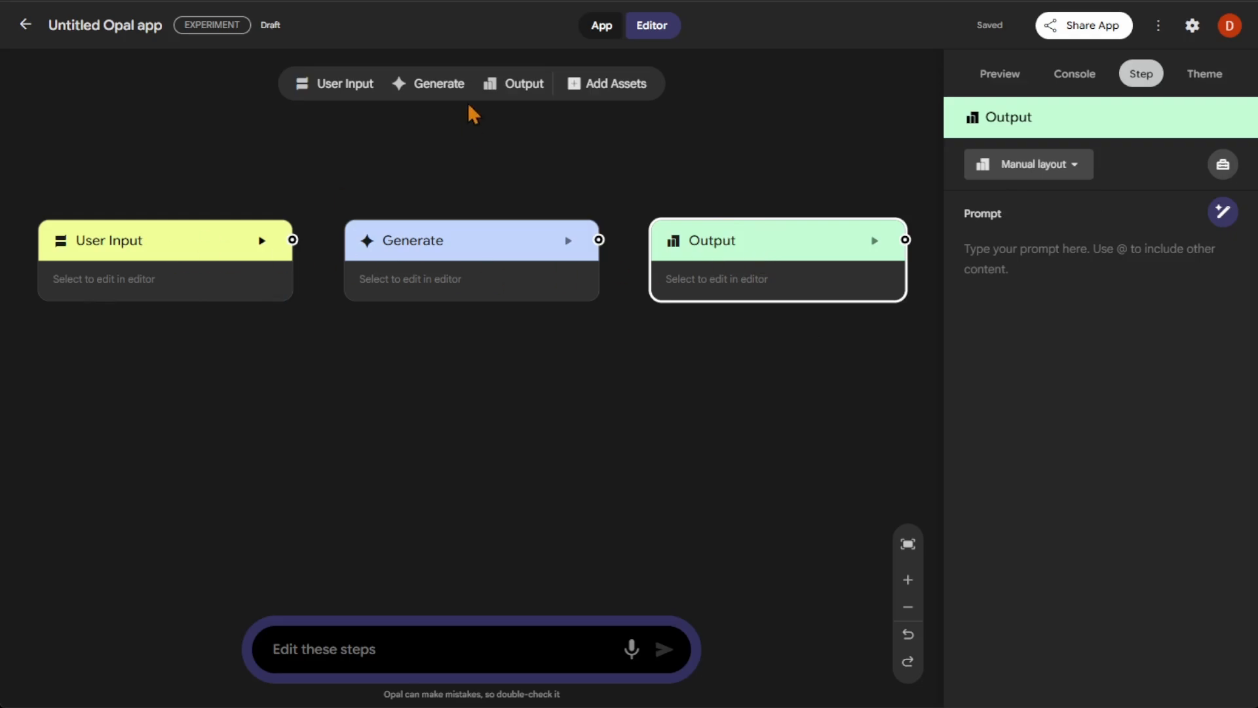
# - Add a second Generate step below the first and connect User Input to both Generate steps
pyautogui.moveTo(452, 92); pyautogui.dragTo(492, 407)
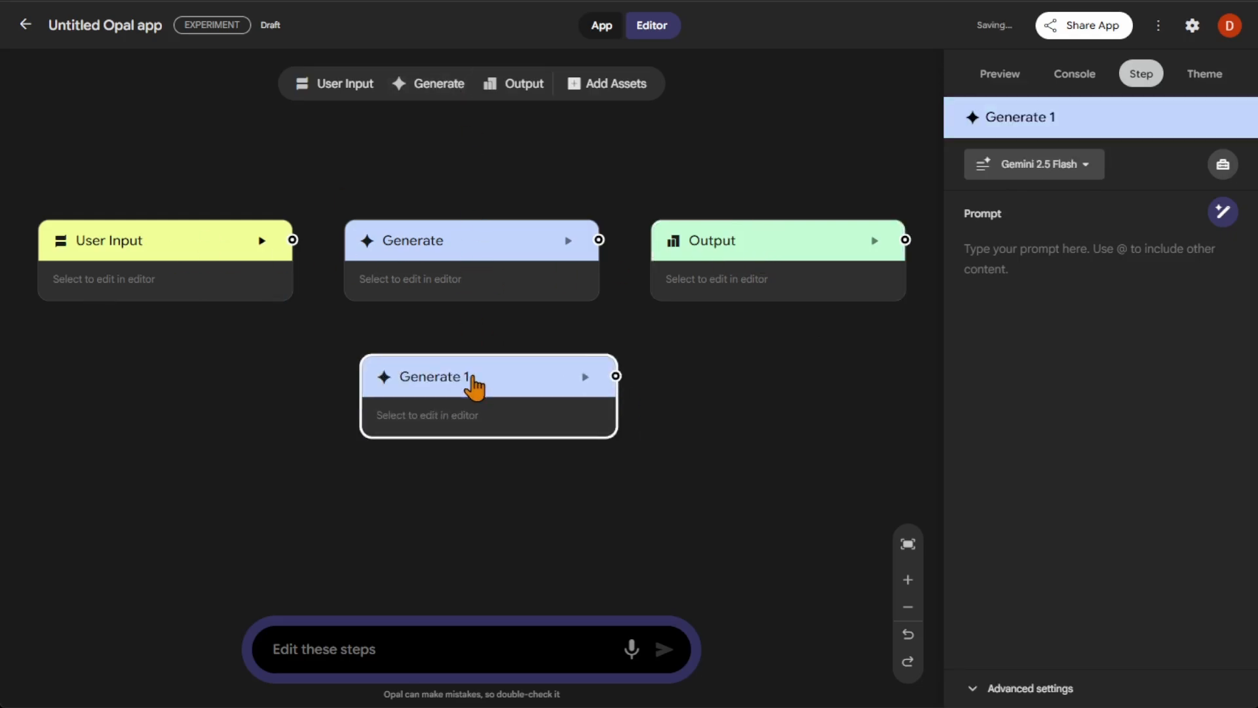
pyautogui.moveTo(293, 240); pyautogui.dragTo(356, 392)
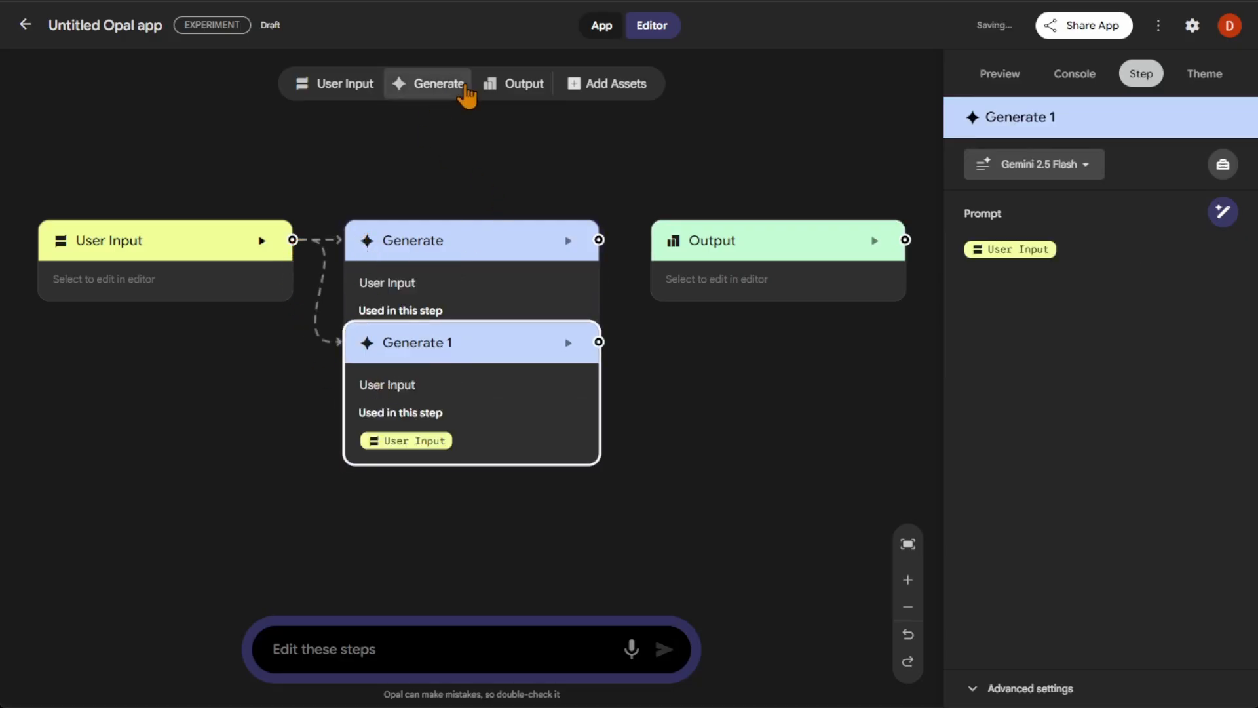
# - Delete all the steps from the canvas of the untitled app
pyautogui.click(486, 649)
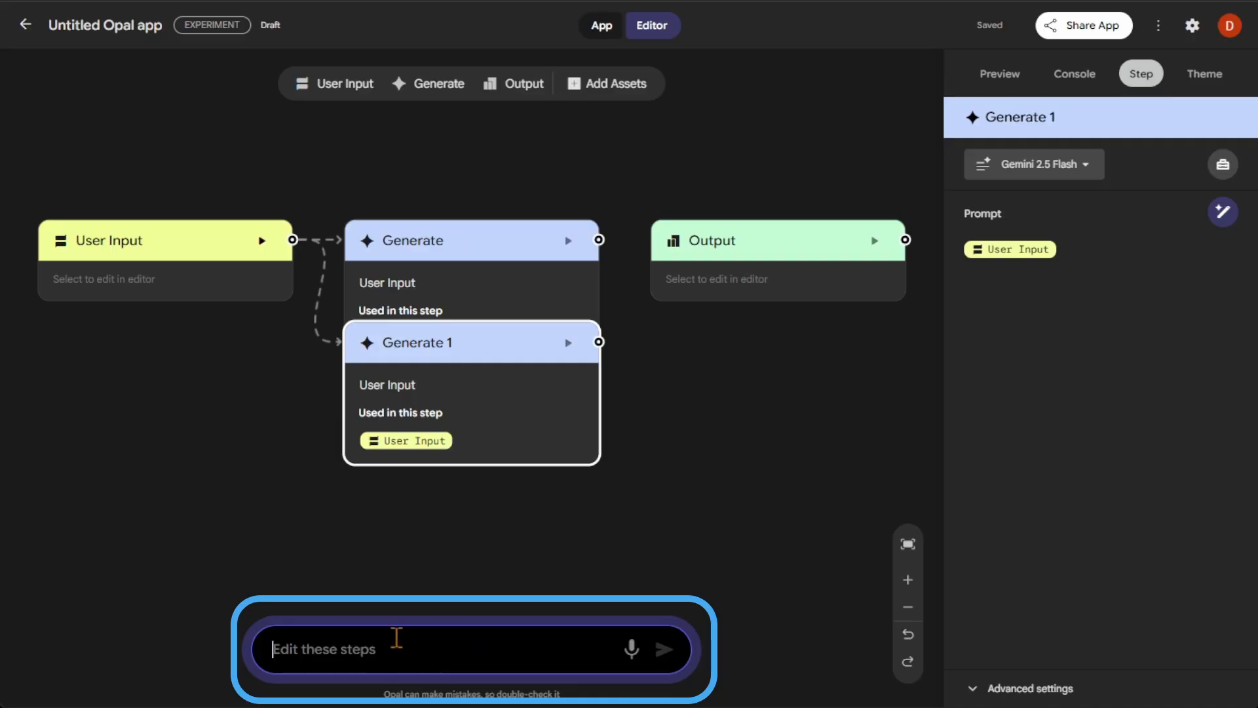
pyautogui.click(22, 196)
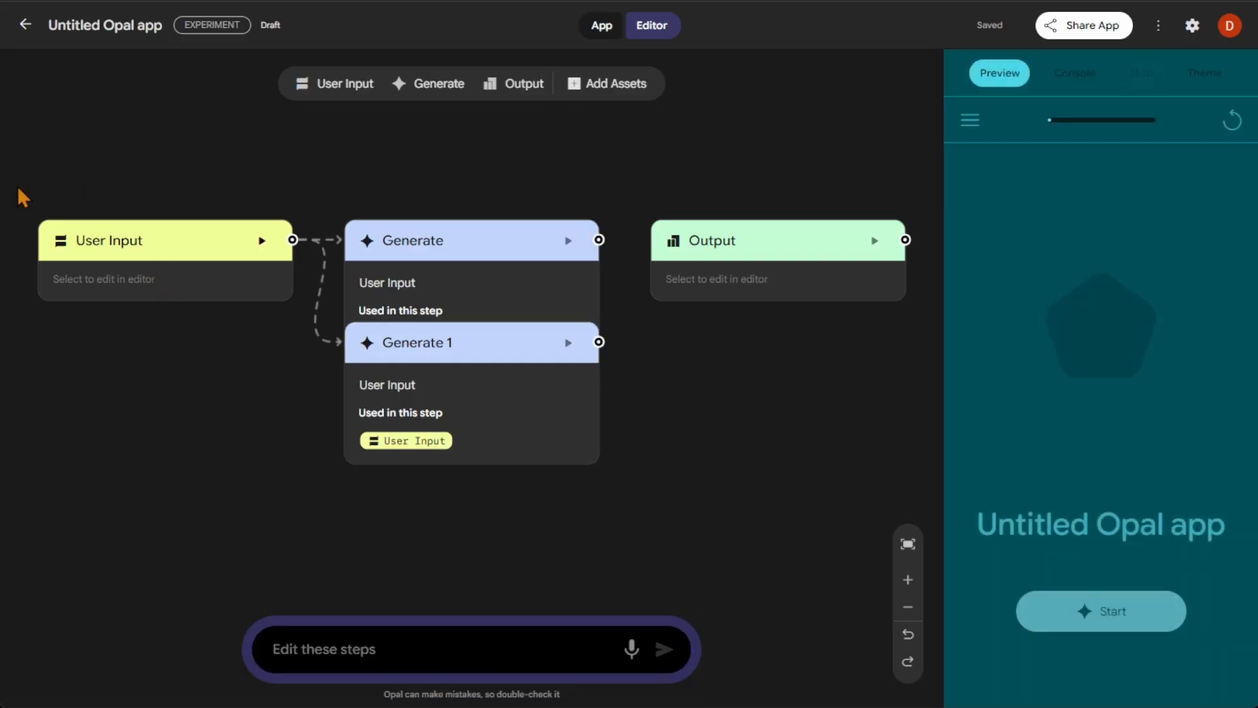
pyautogui.moveTo(28, 171); pyautogui.dragTo(924, 499)
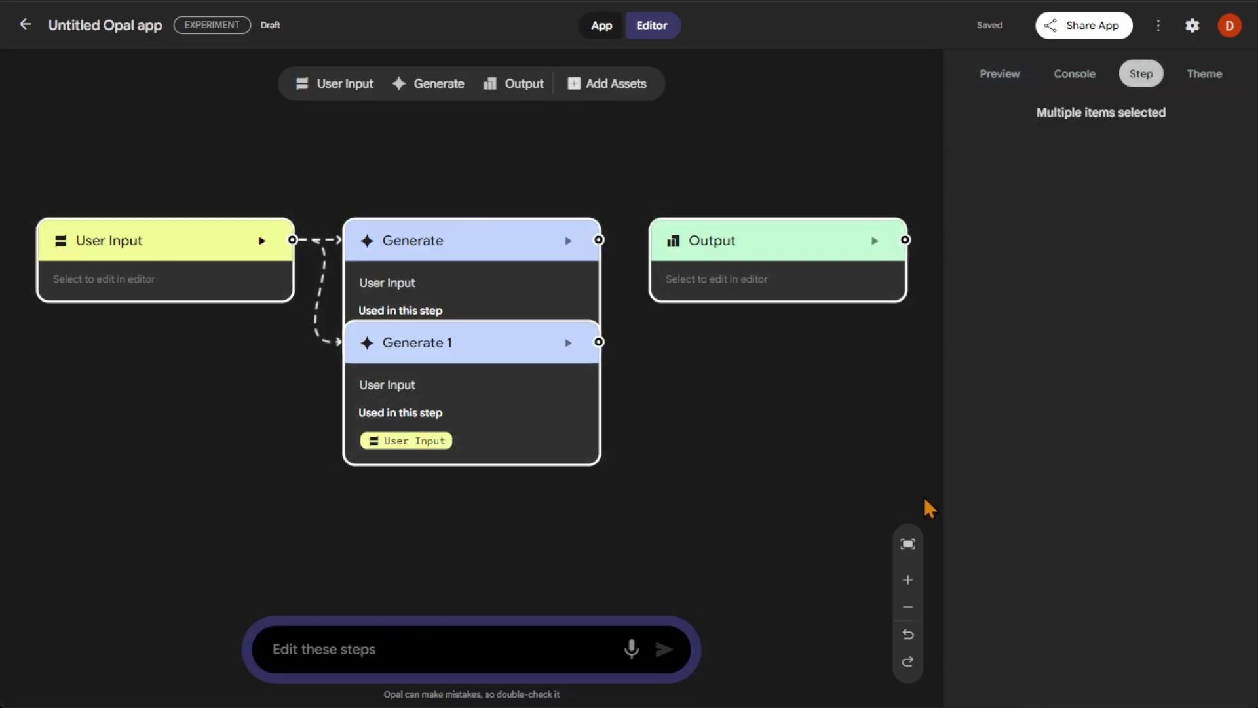
pyautogui.press('Delete')
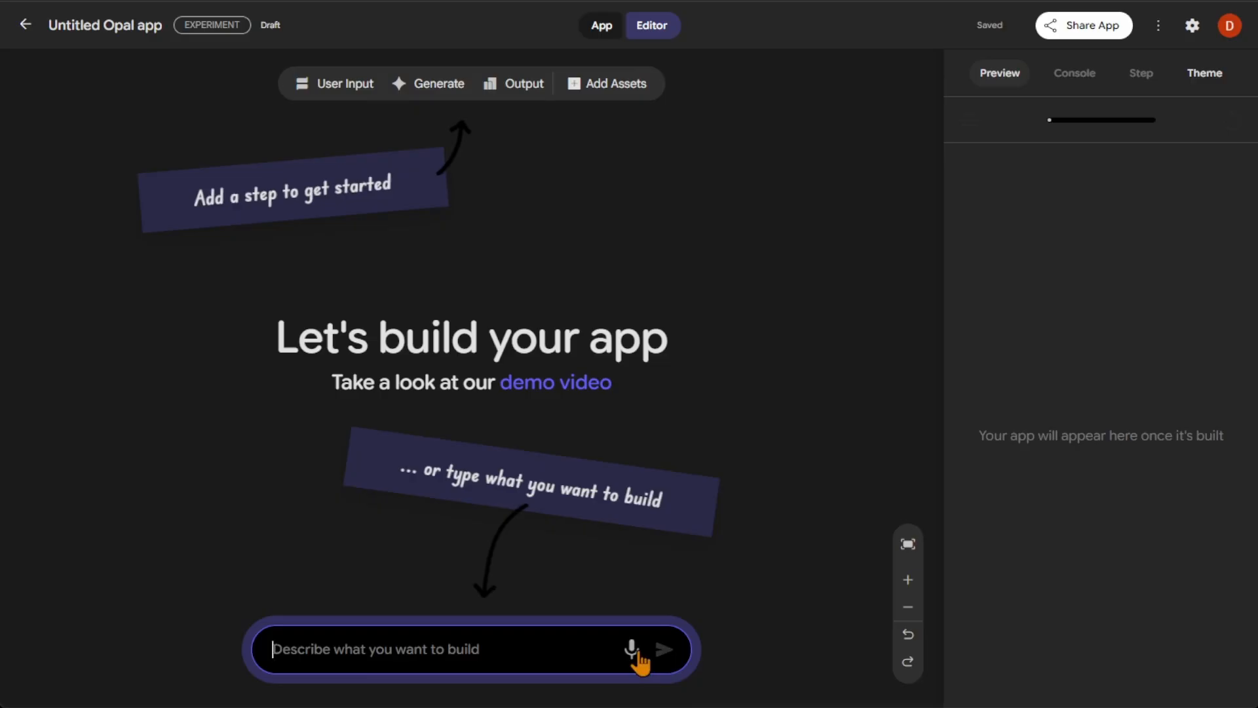
# - Return to the Opal home page and delete the Untitled Opal app
pyautogui.click(21, 26)
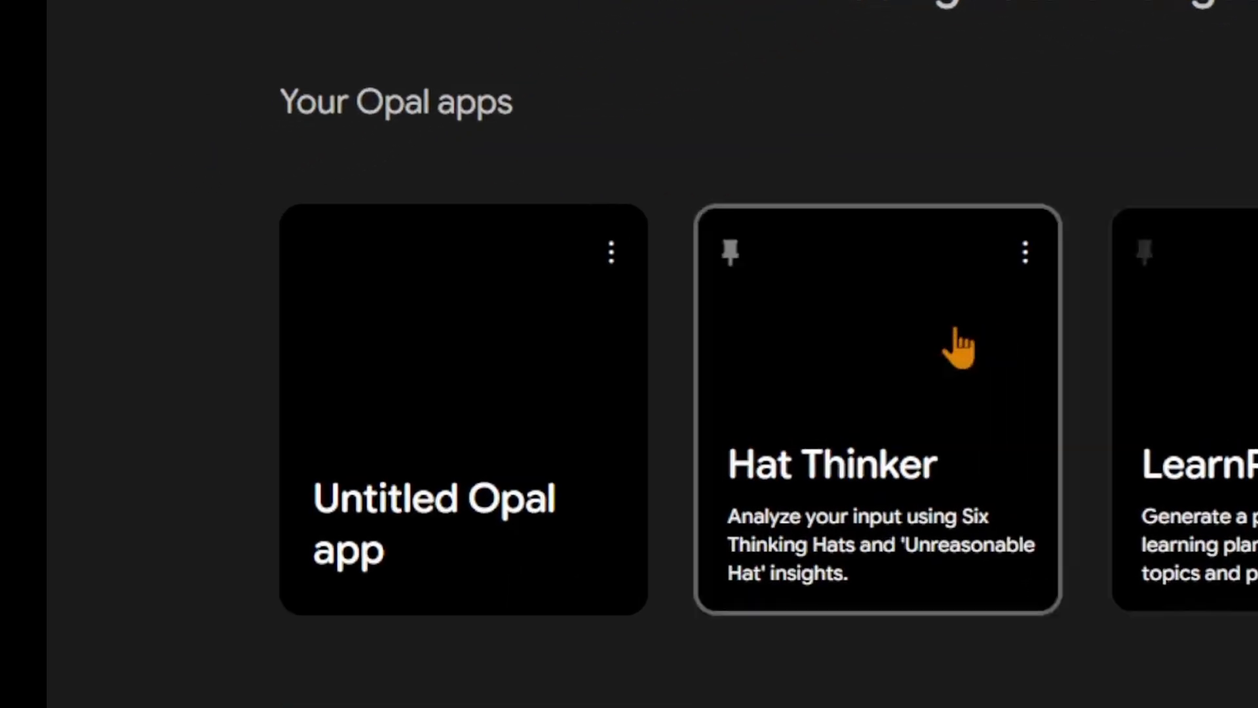
pyautogui.click(611, 252)
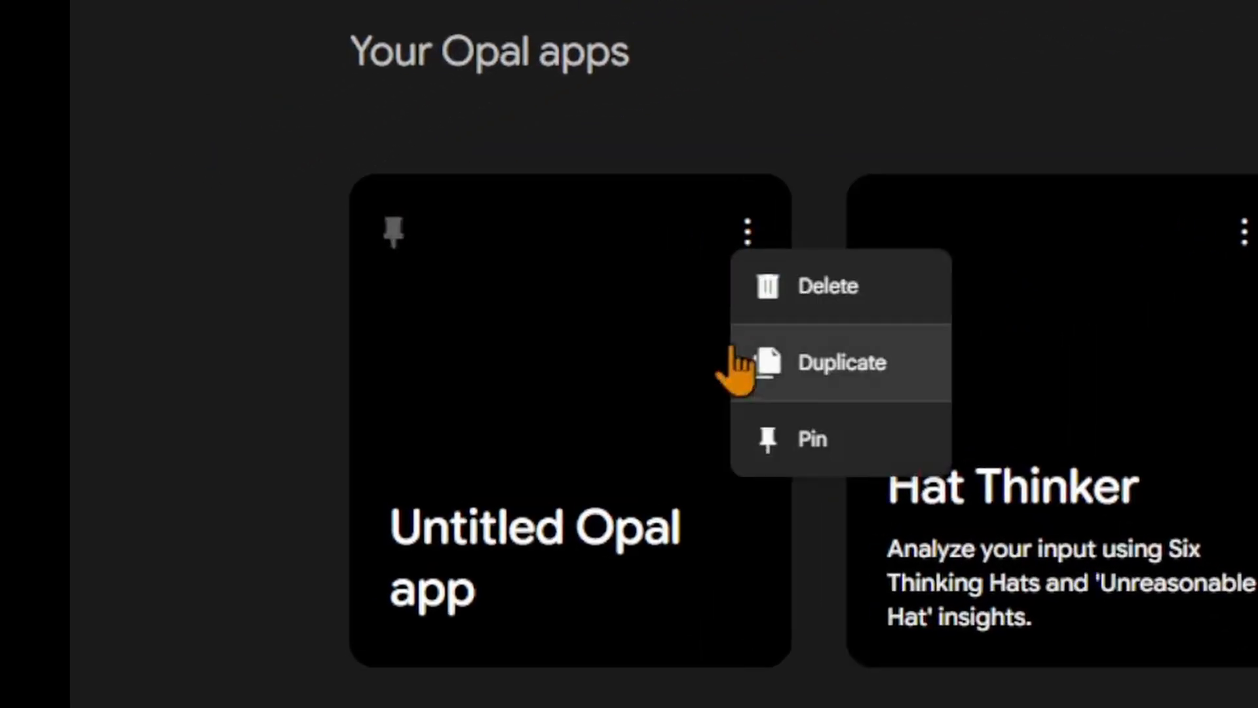
pyautogui.click(827, 286)
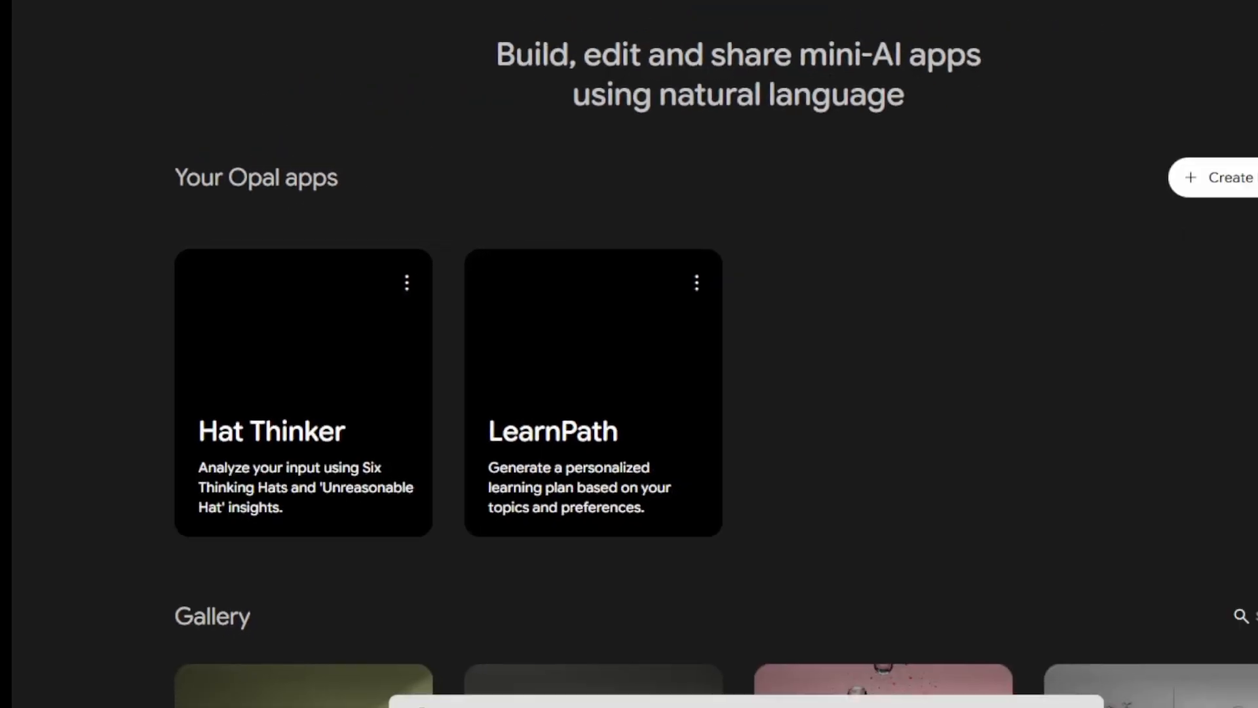
# - Open the Blog Post Writer app from the gallery and view its run console
pyautogui.scroll(-5, 1085, 472)
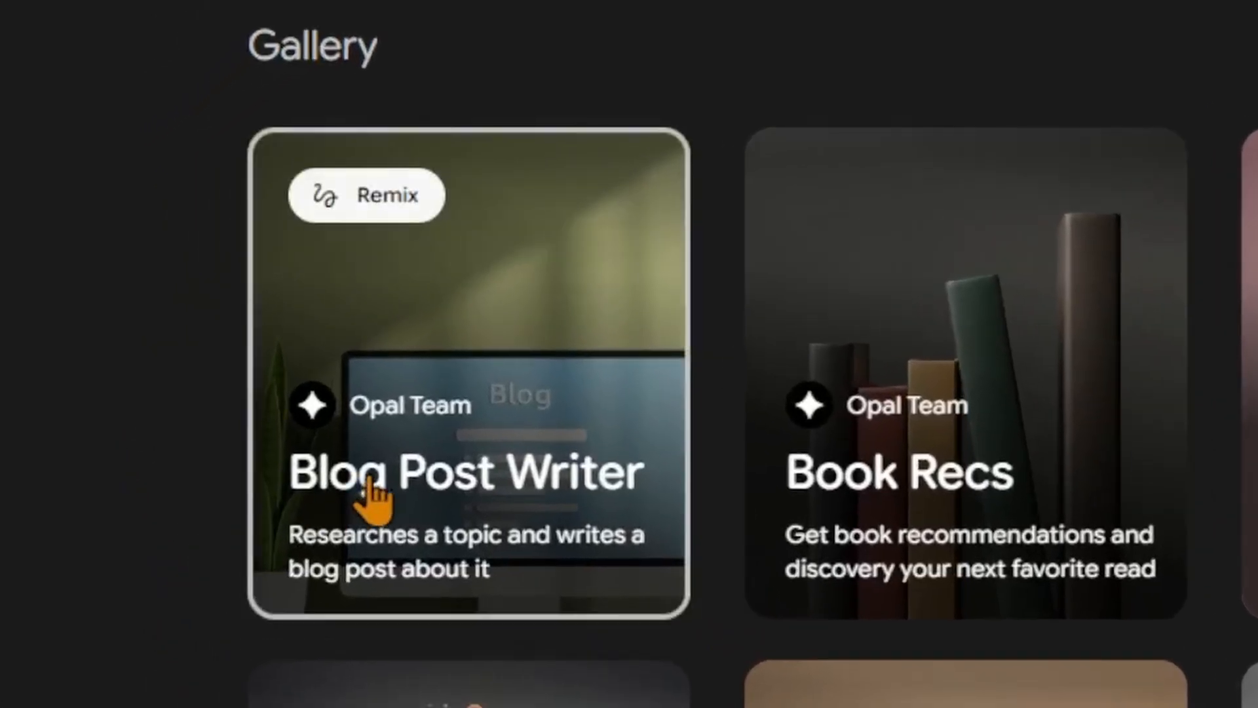
pyautogui.click(377, 498)
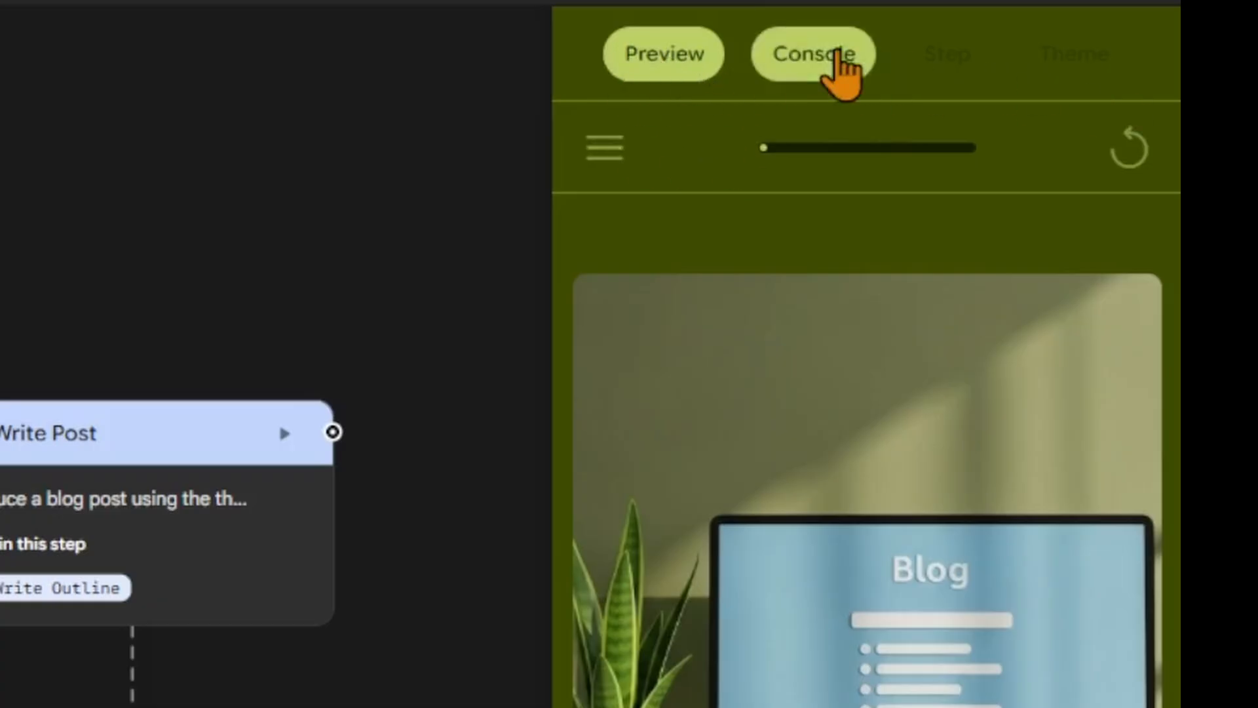
pyautogui.click(837, 54)
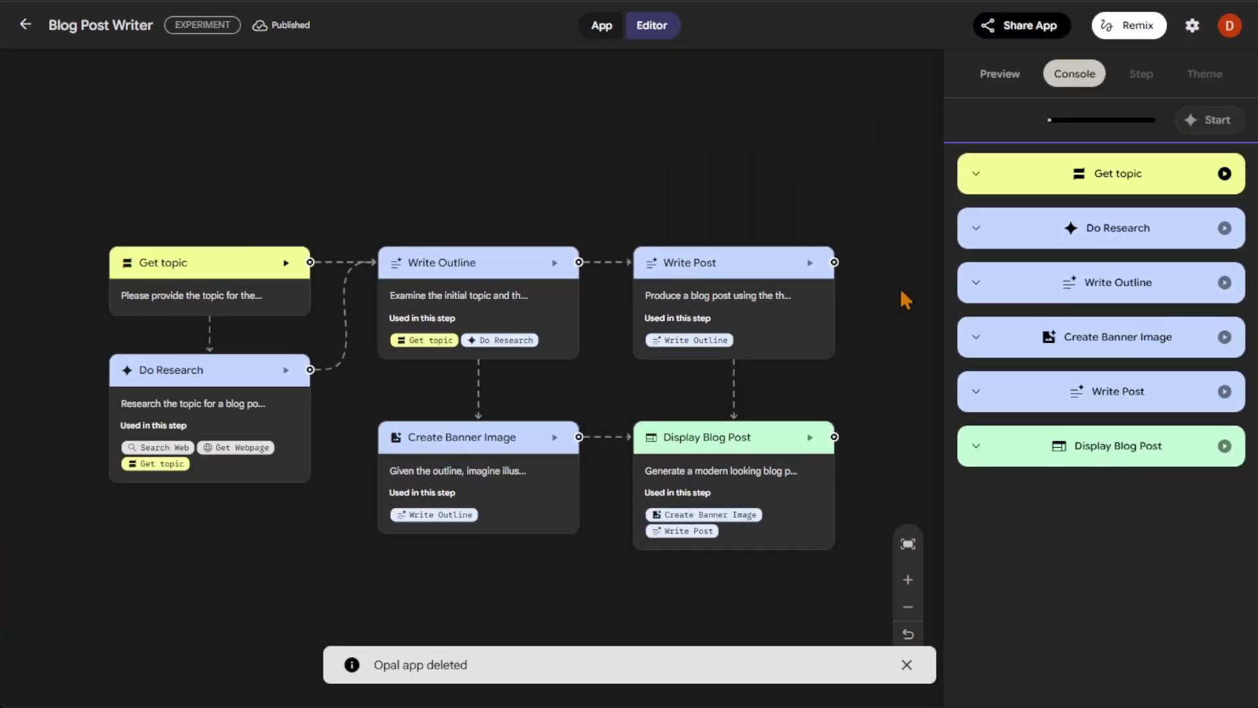
# - Examine the prompts and models of the Get topic, Do Research and Write Outline steps
pyautogui.click(236, 279)
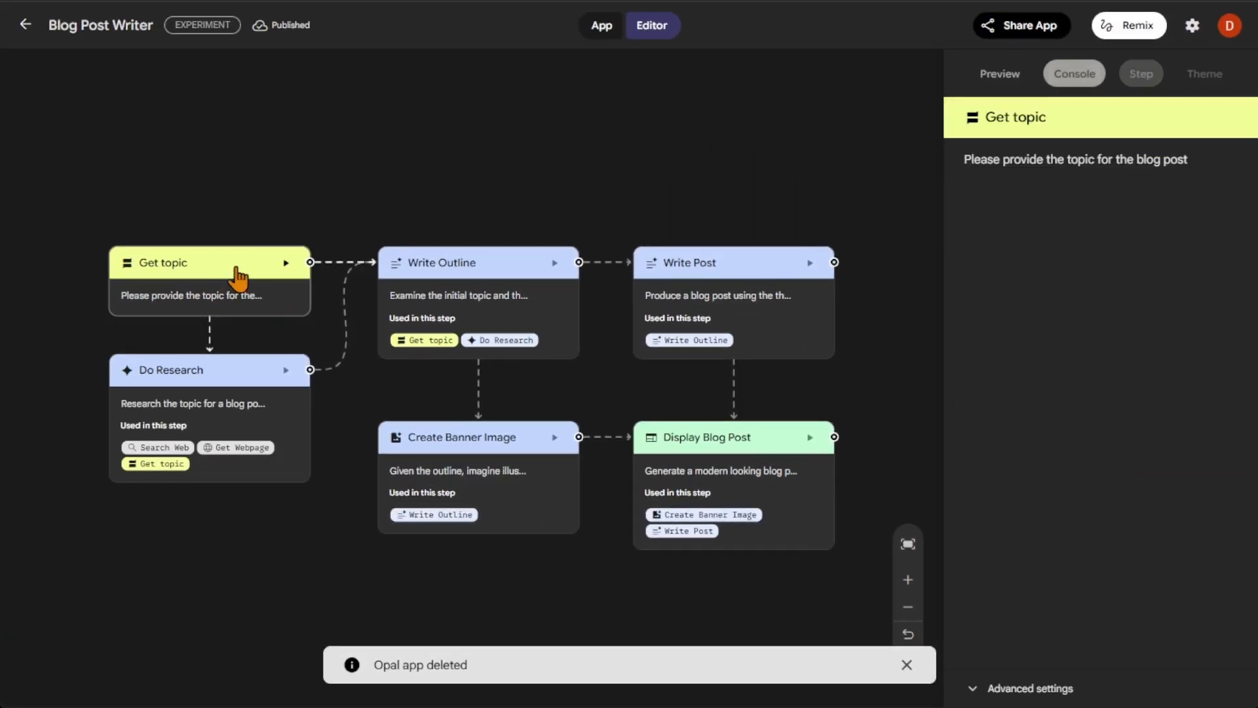
pyautogui.click(224, 372)
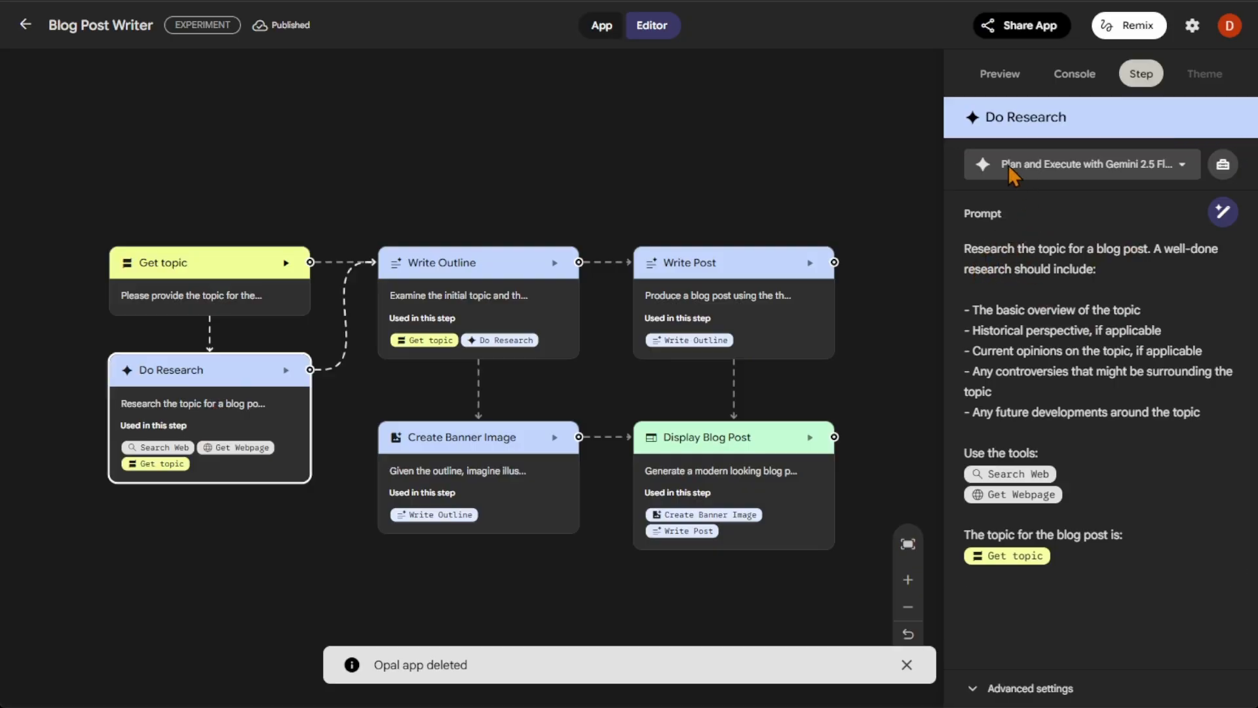
pyautogui.click(208, 276)
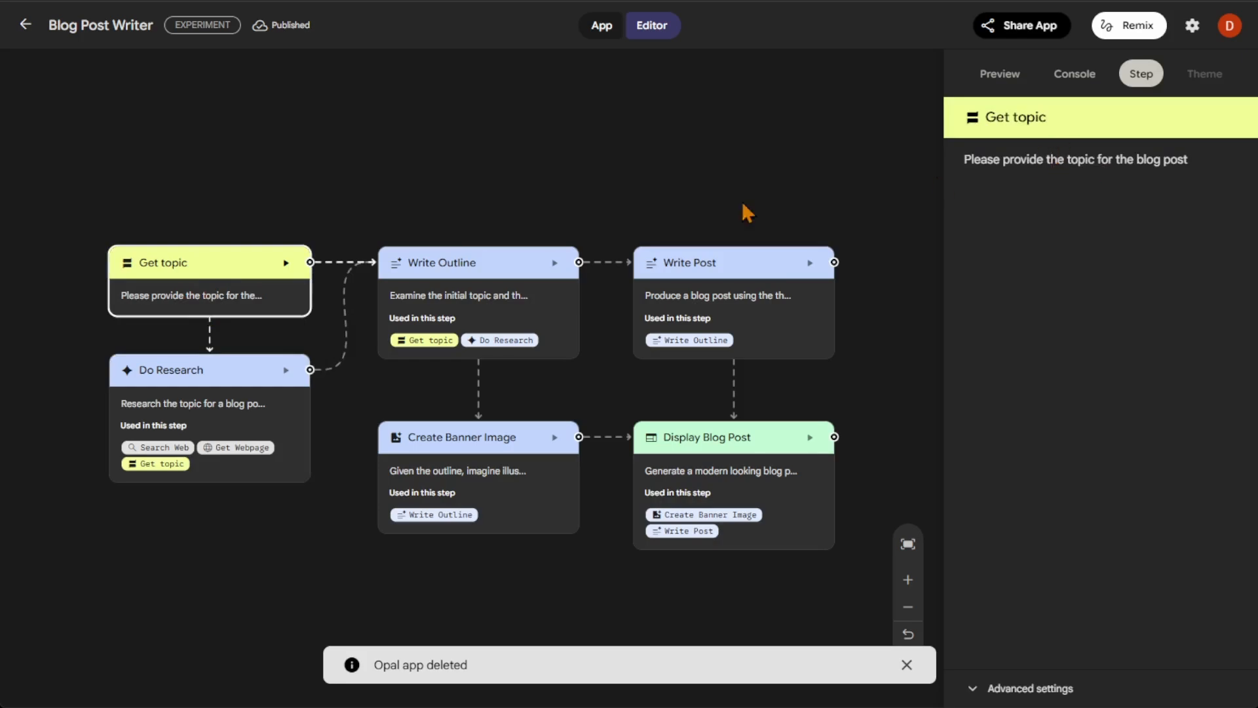
pyautogui.click(219, 390)
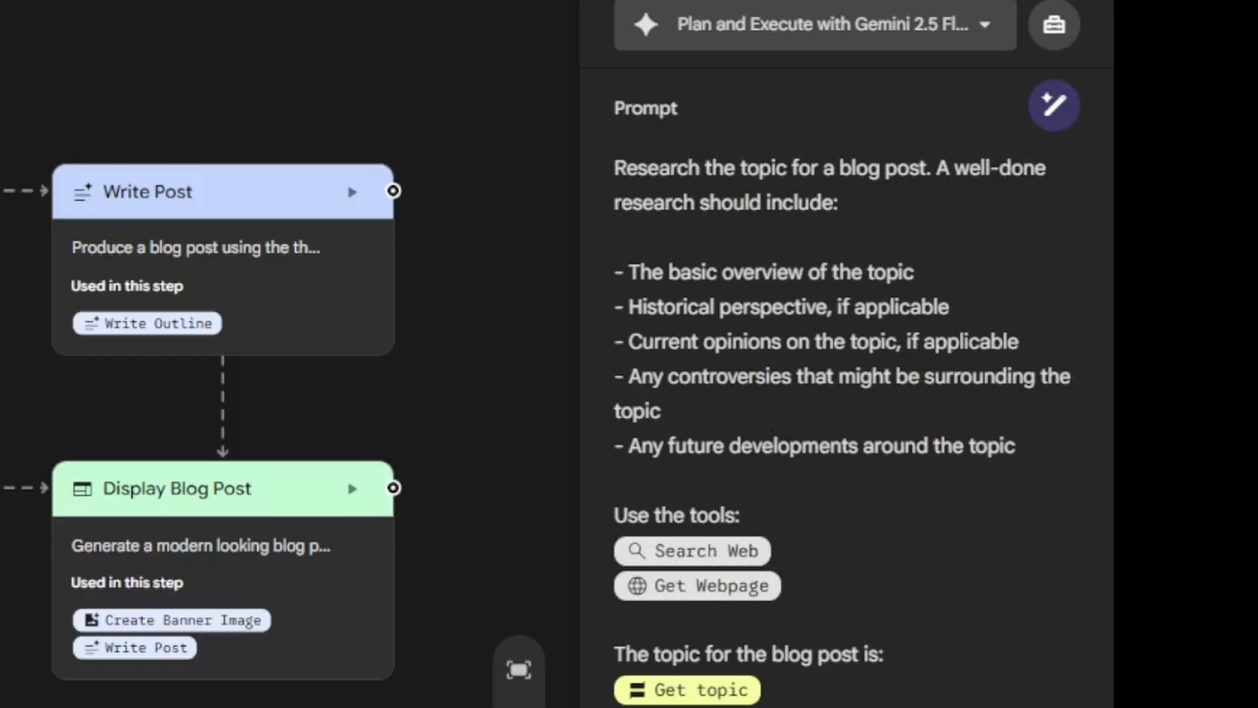
pyautogui.click(2, 190)
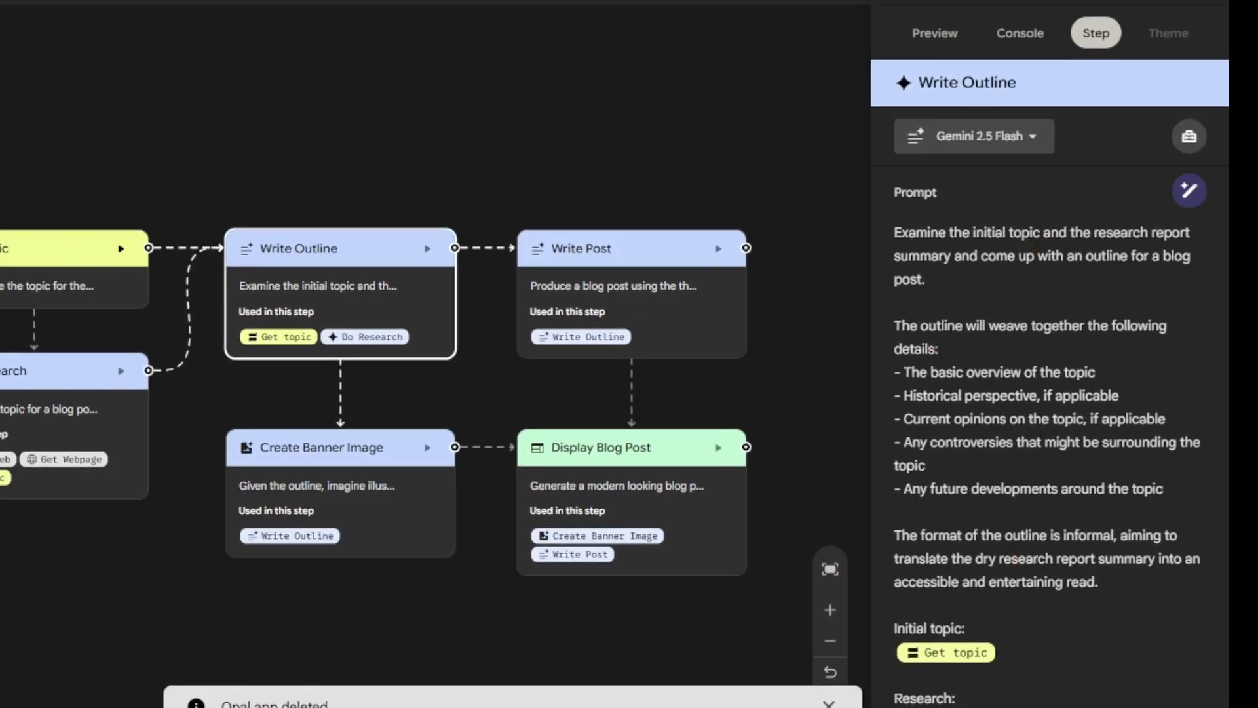
# - Return to the Opal home page and open the Business Profiler app from the gallery
pyautogui.click(31, 28)
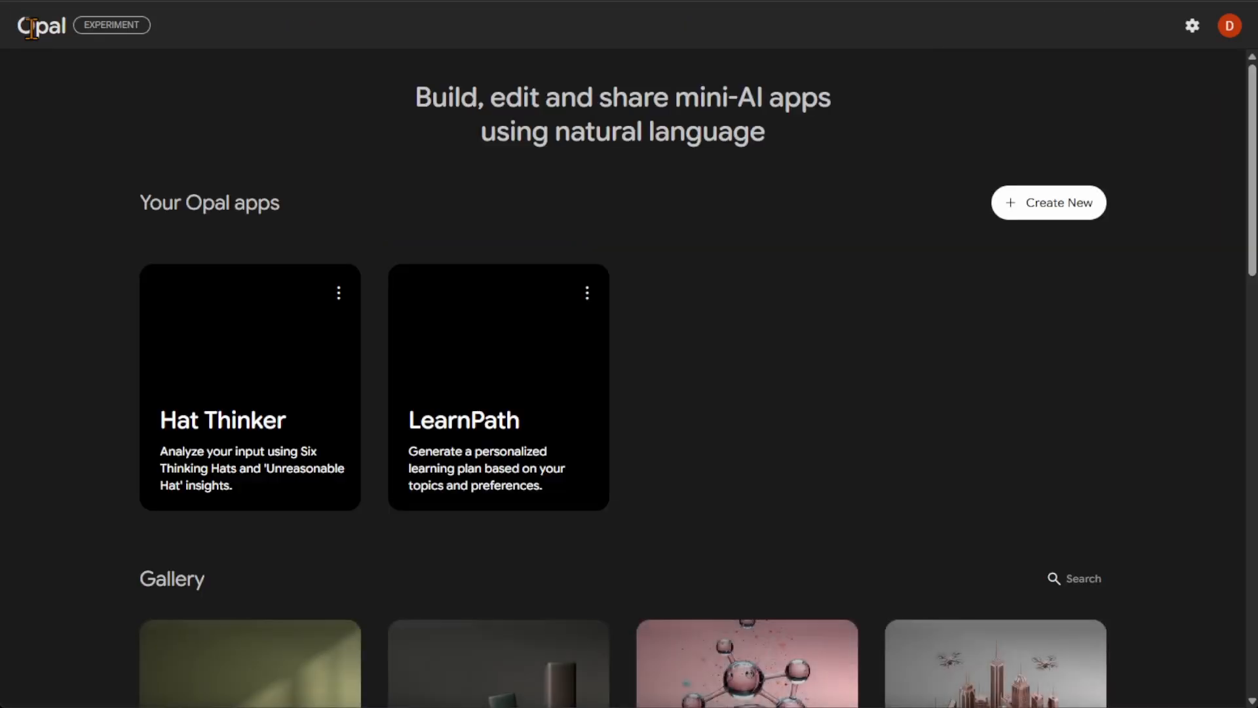
pyautogui.scroll(-5, 752, 258)
pyautogui.scroll(-2, 1179, 380)
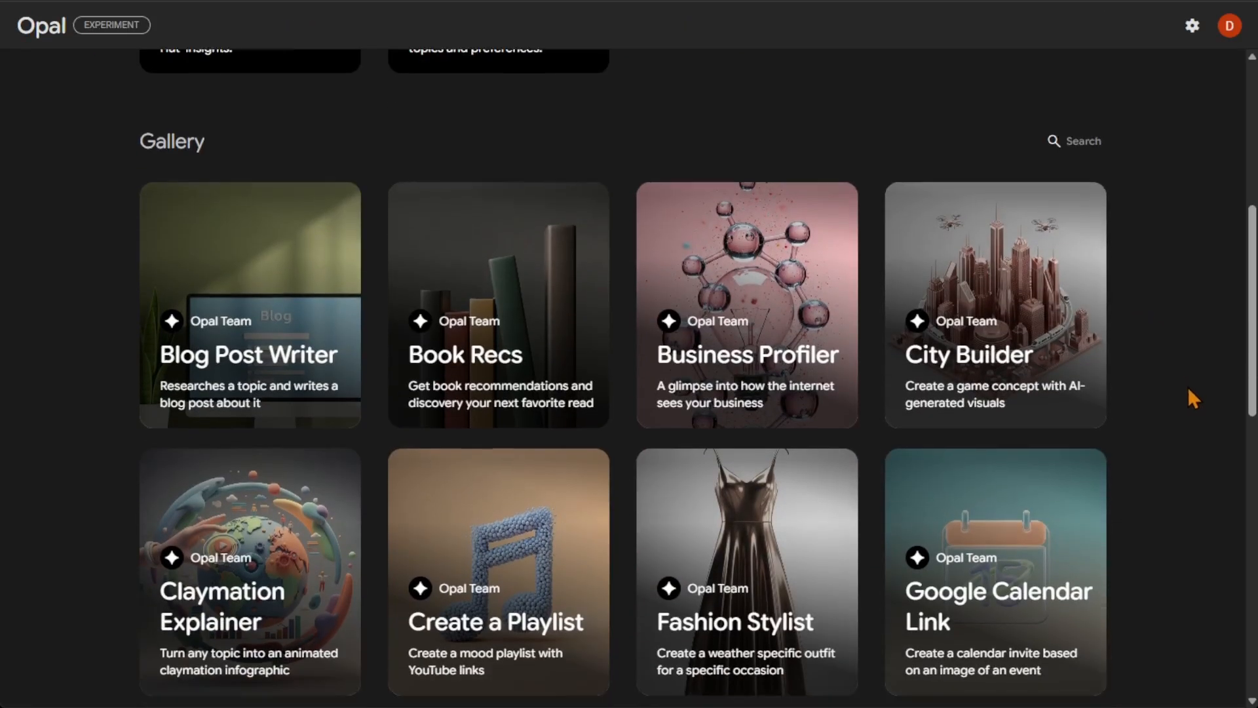
pyautogui.scroll(-1, 1188, 387)
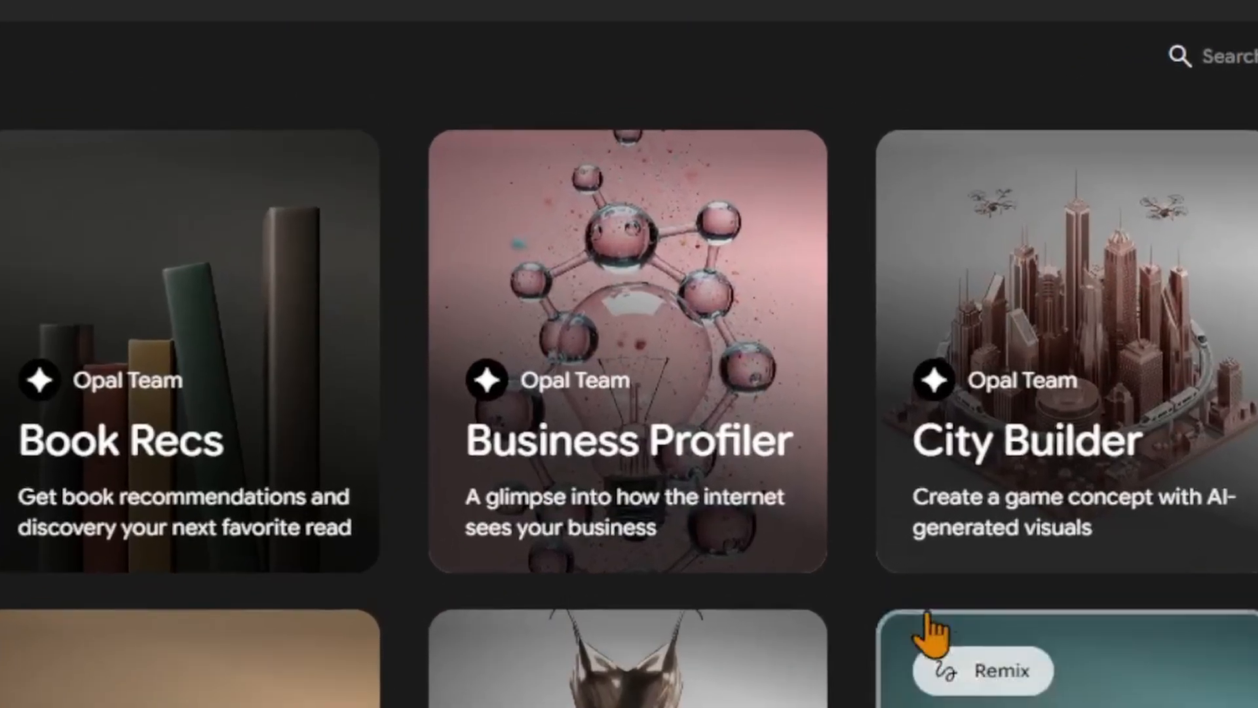
pyautogui.click(724, 500)
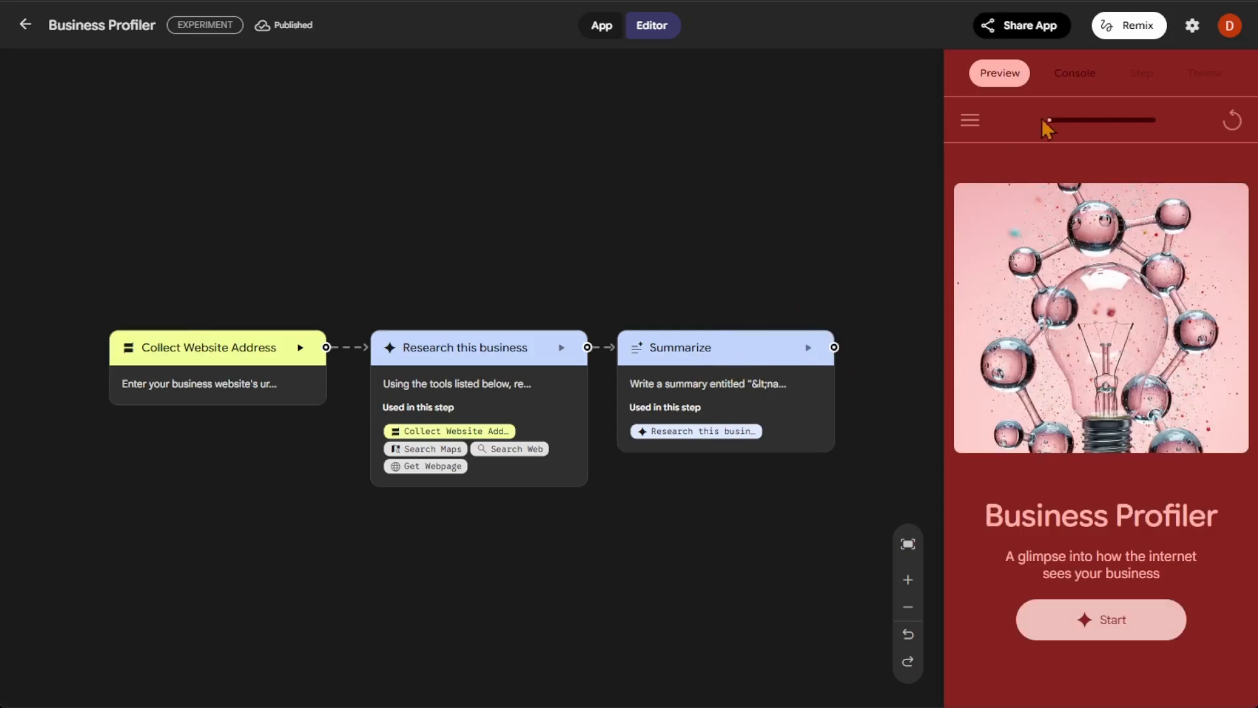
# - View the Business Profiler run console, then examine the prompts of the Research this business and Summarize steps
pyautogui.click(1069, 81)
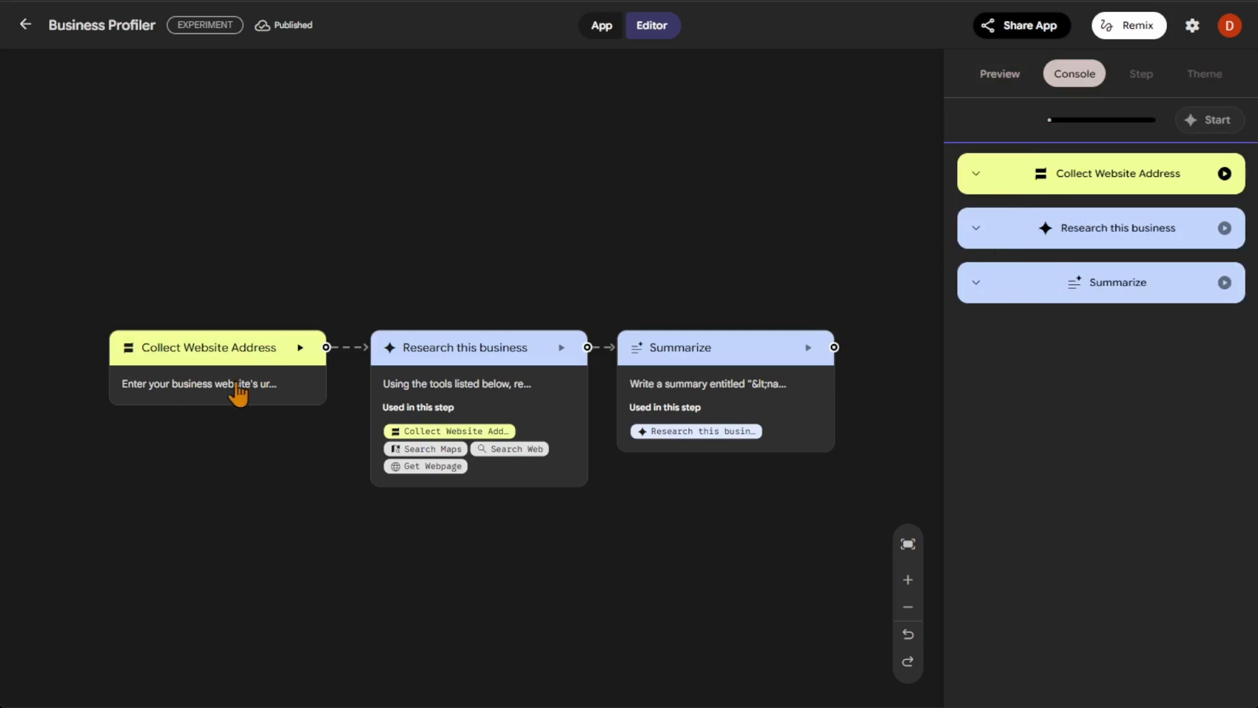
pyautogui.click(477, 390)
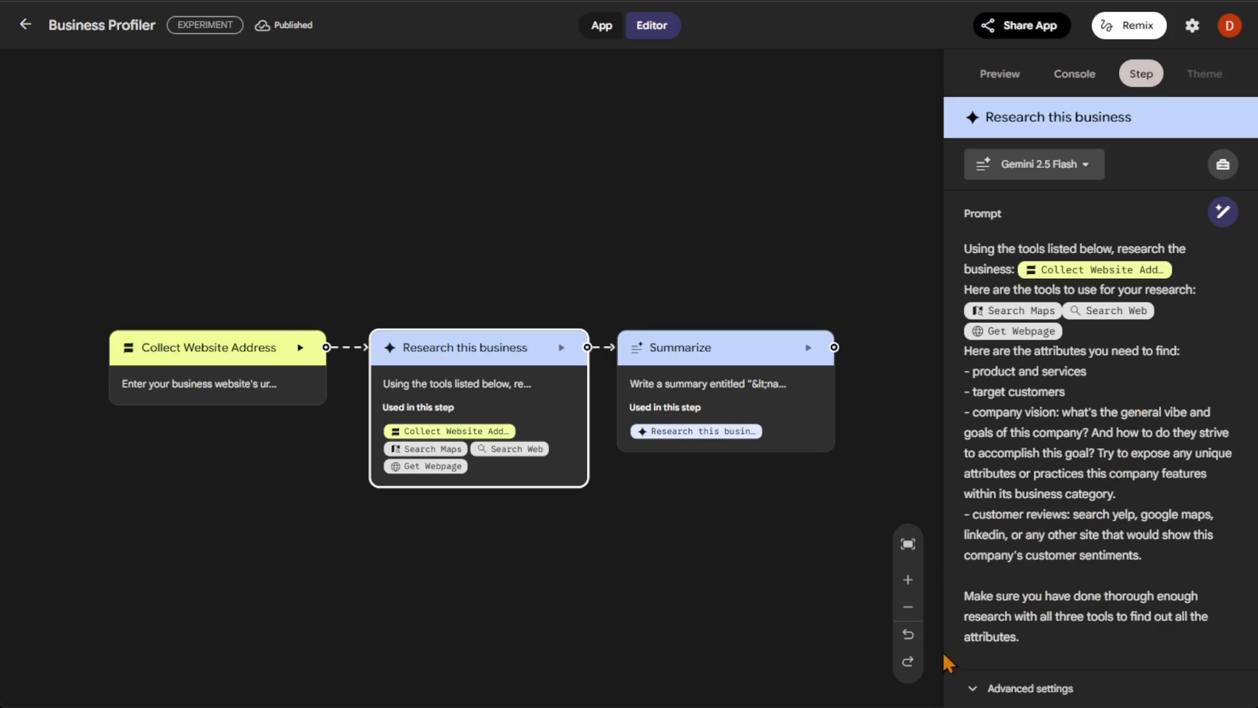
pyautogui.click(756, 396)
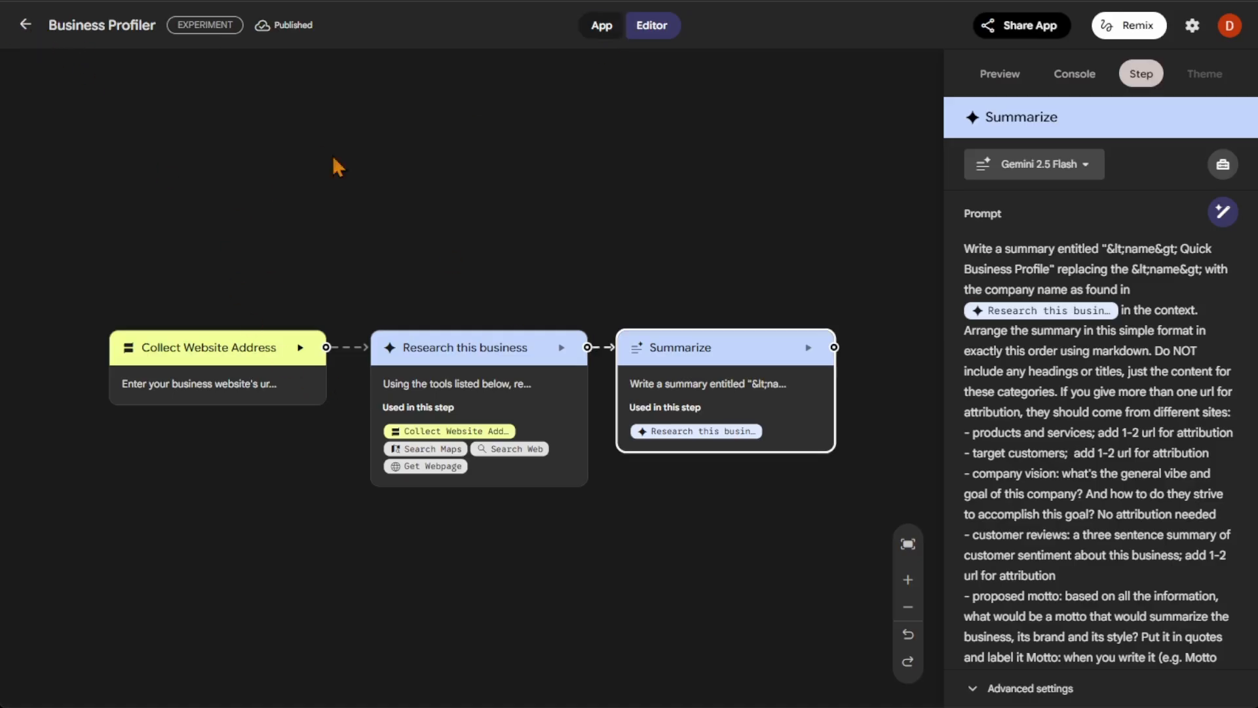
# - Go back to the gallery, open the City Builder app and view its run console
pyautogui.click(25, 24)
pyautogui.scroll(-9, 671, 402)
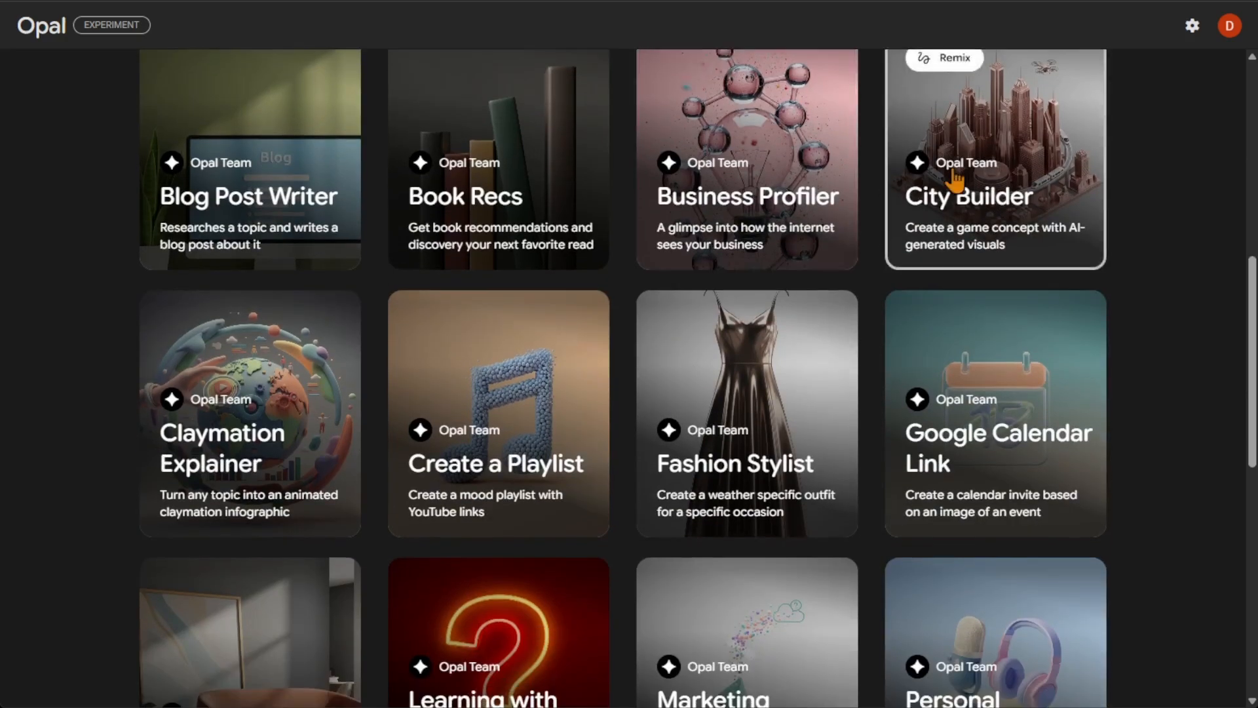
pyautogui.click(1065, 266)
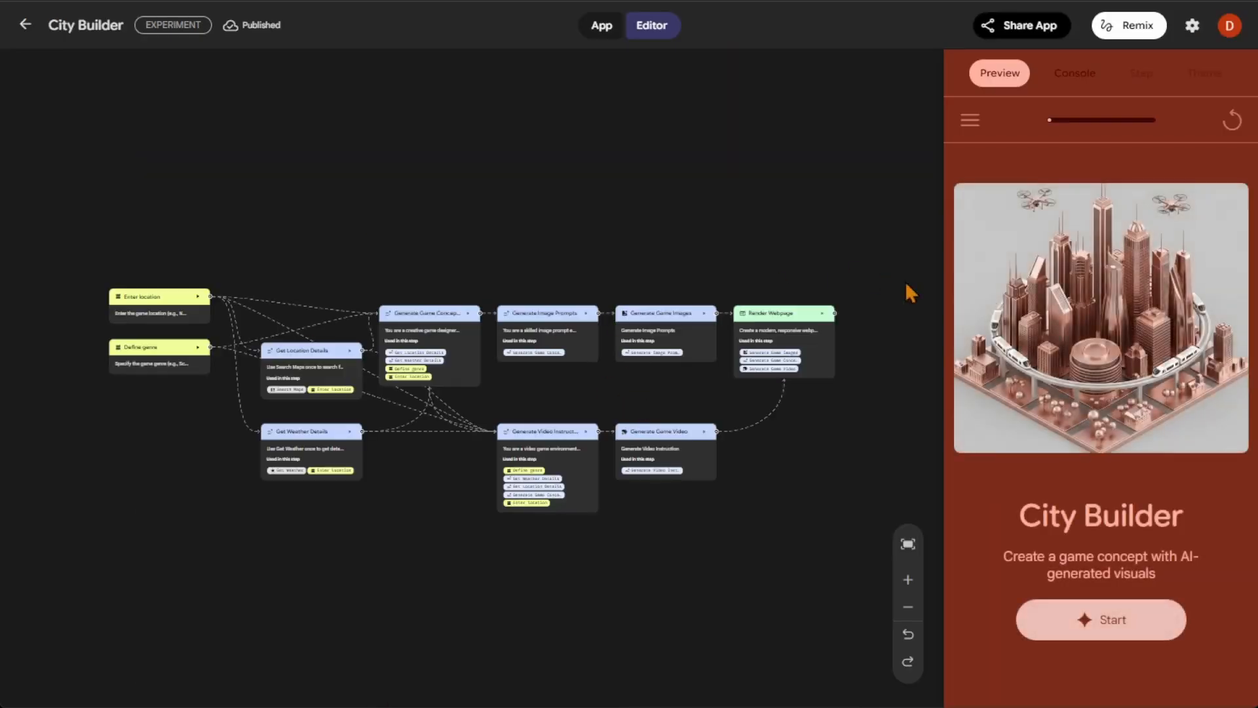
pyautogui.click(1067, 82)
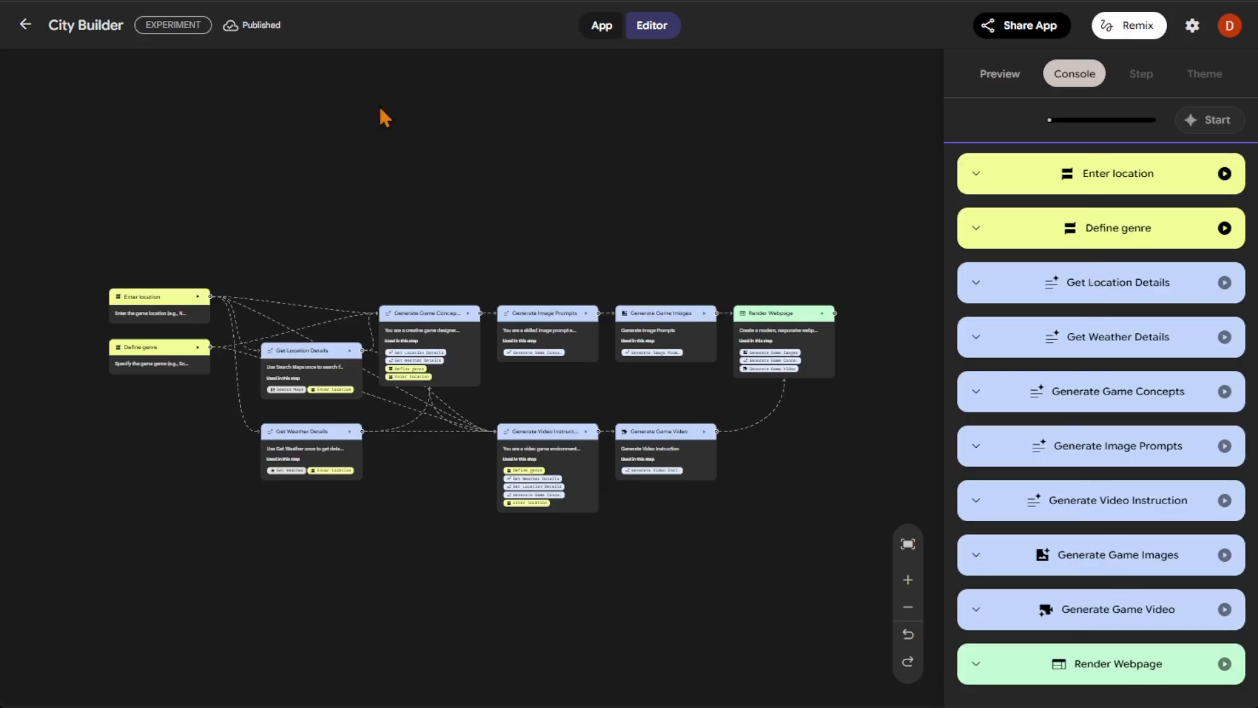
# - Return to the home page and browse the remaining gallery apps down to Video Marketer
pyautogui.click(25, 25)
pyautogui.scroll(-9, 649, 452)
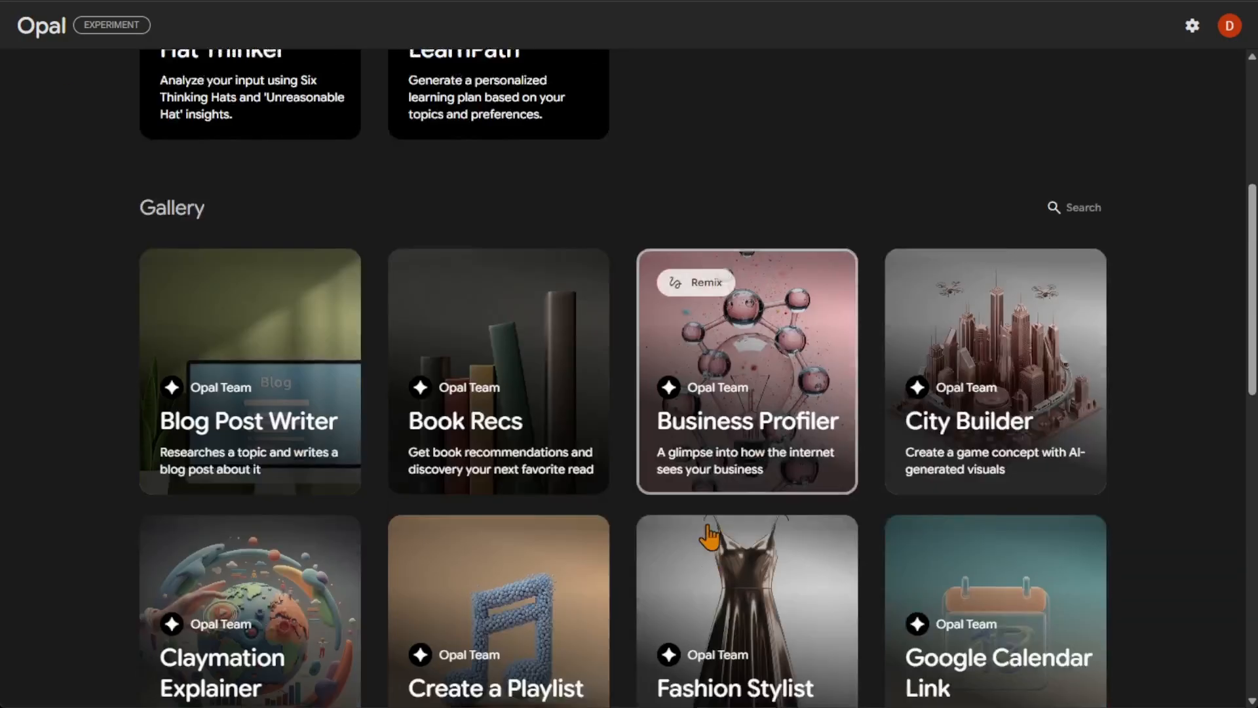
pyautogui.scroll(-4, 724, 498)
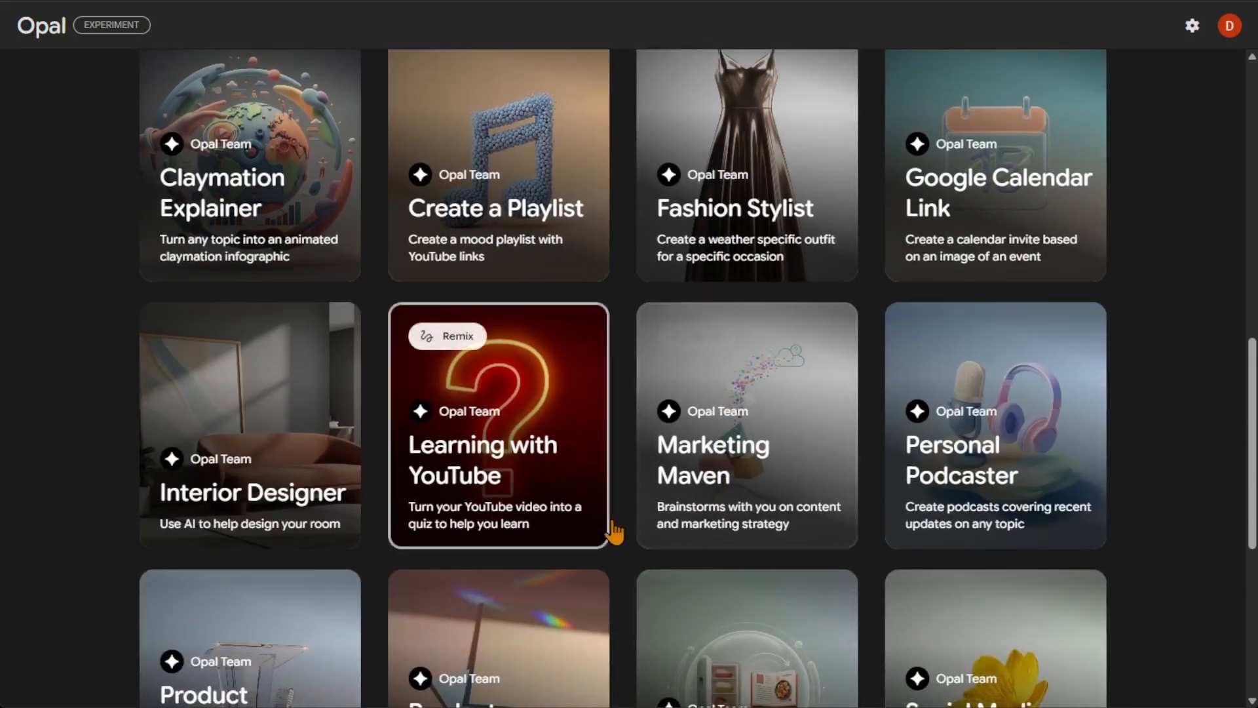
pyautogui.scroll(-6, 875, 467)
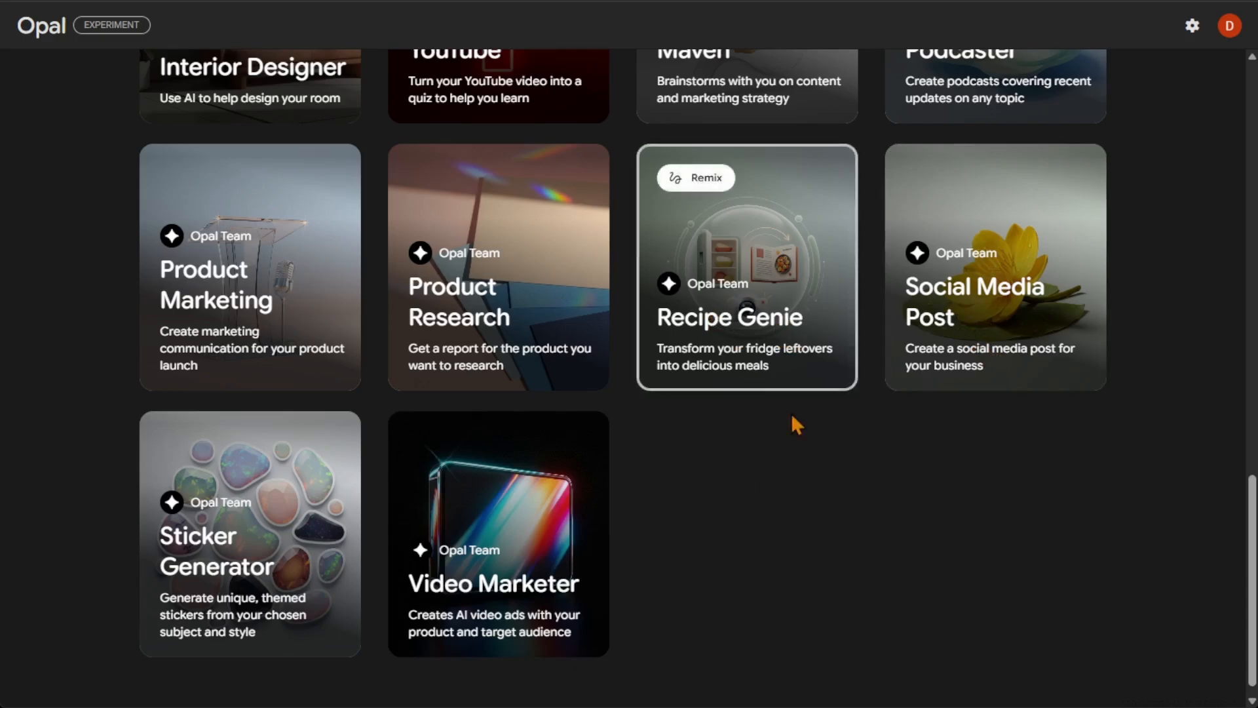
pyautogui.scroll(5, 793, 420)
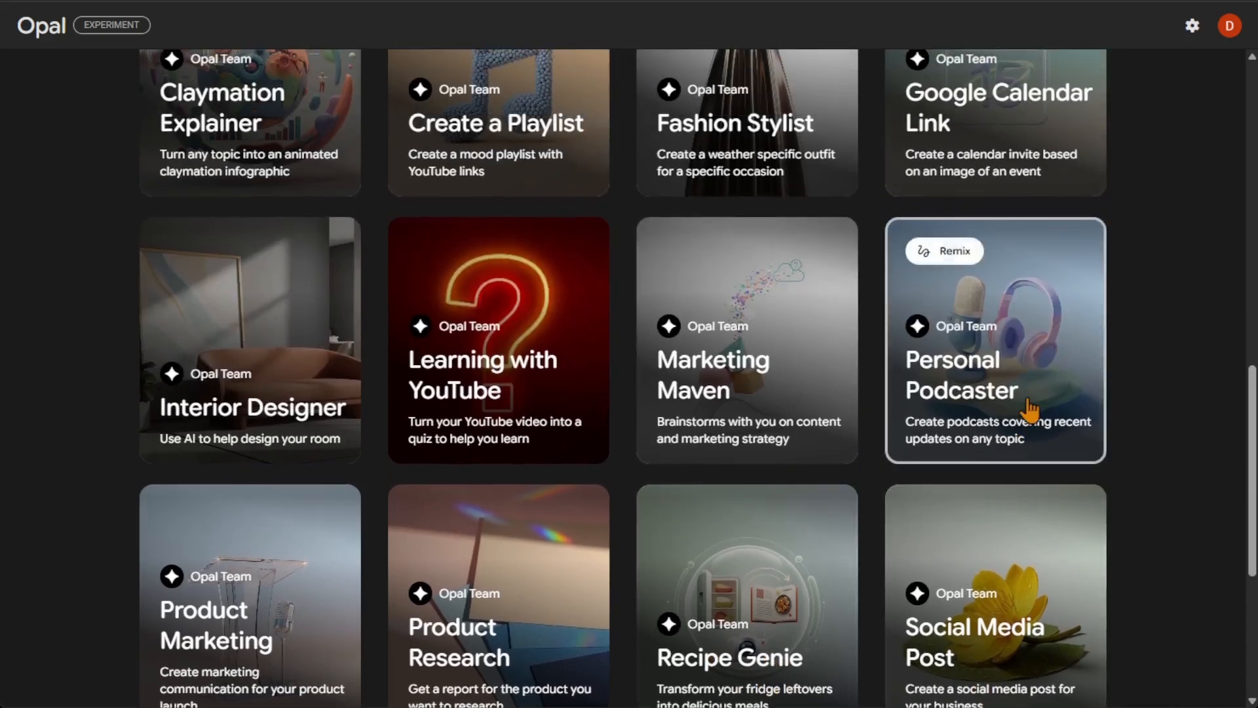
pyautogui.scroll(5, 983, 422)
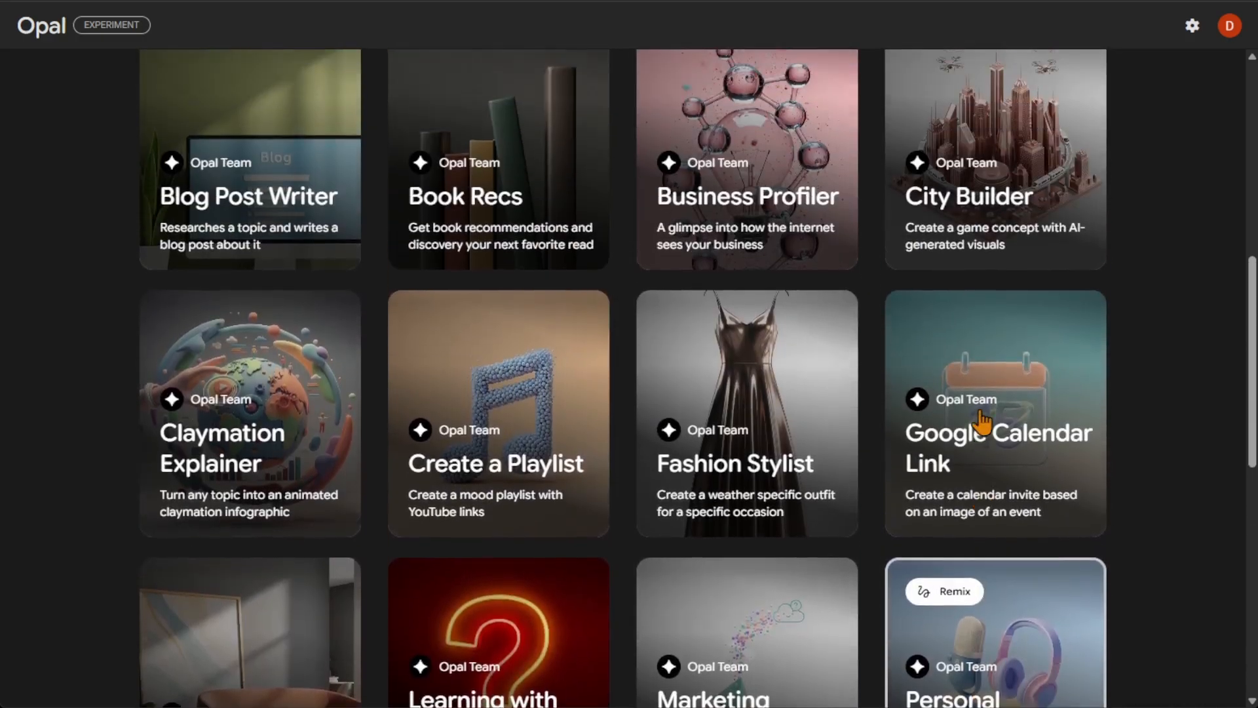
pyautogui.scroll(8, 983, 423)
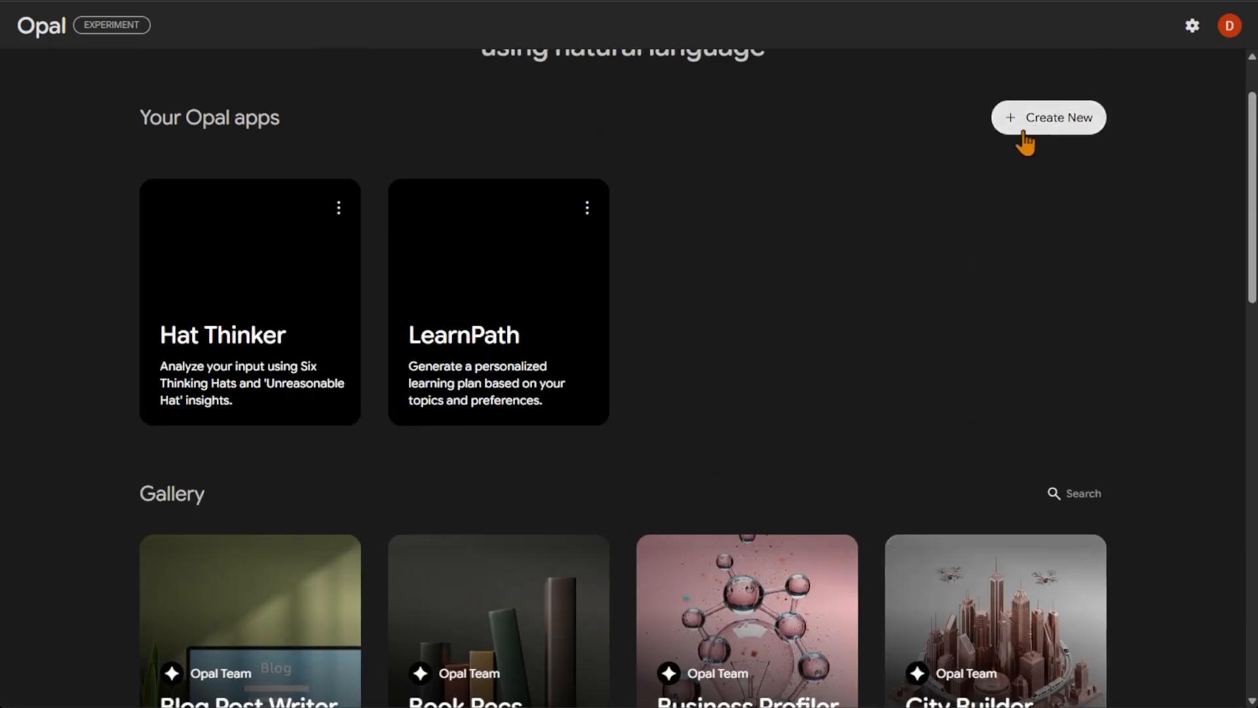
# - Open the LearnPath app from Your Opal apps and check its editable title and run console
pyautogui.click(529, 354)
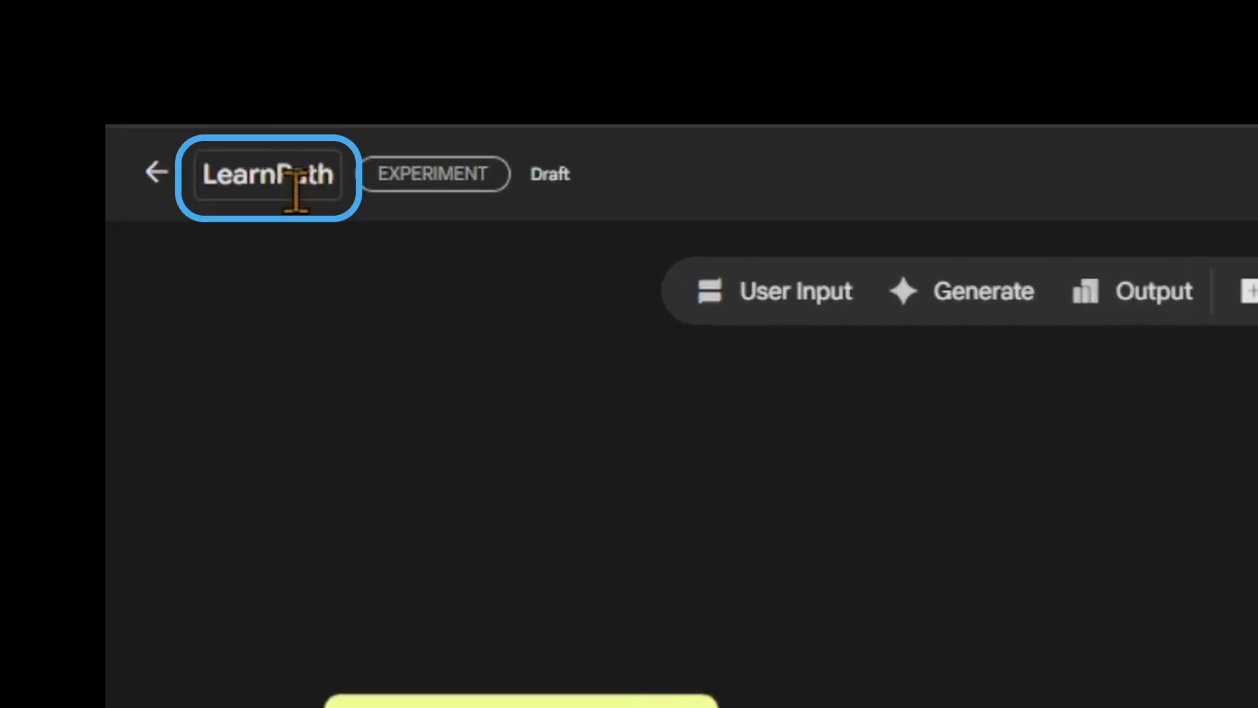
pyautogui.click(297, 187)
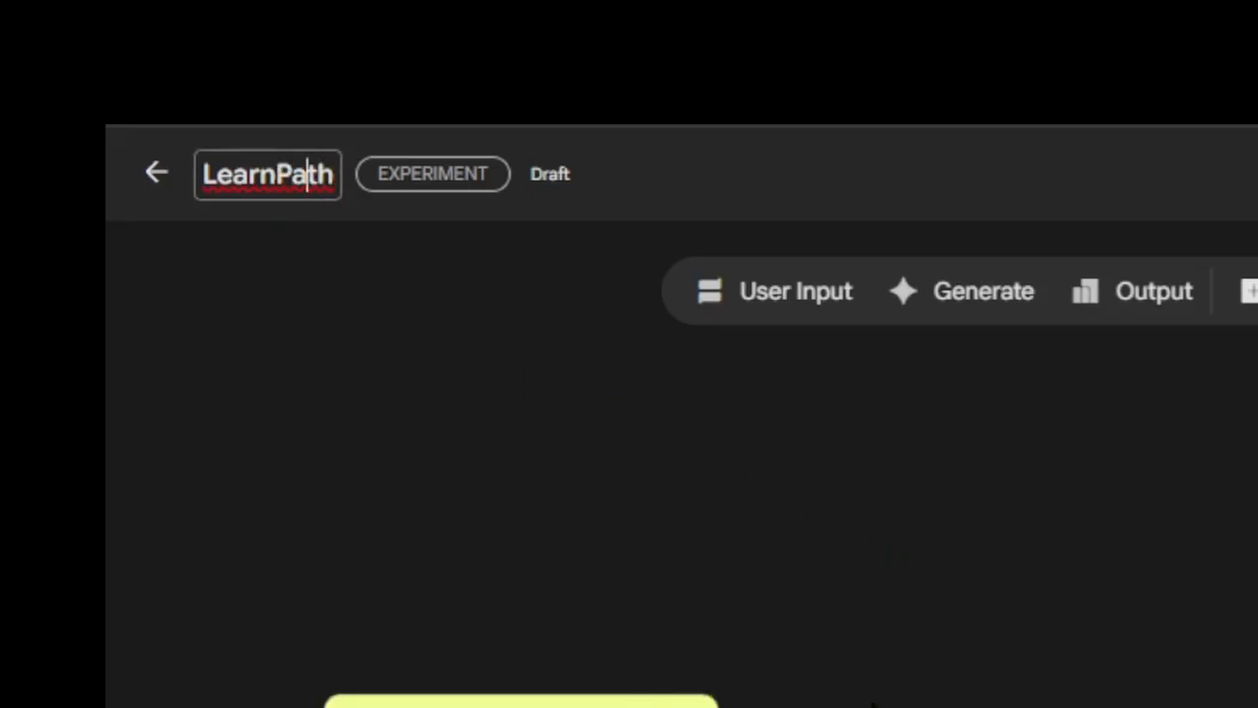
pyautogui.click(795, 588)
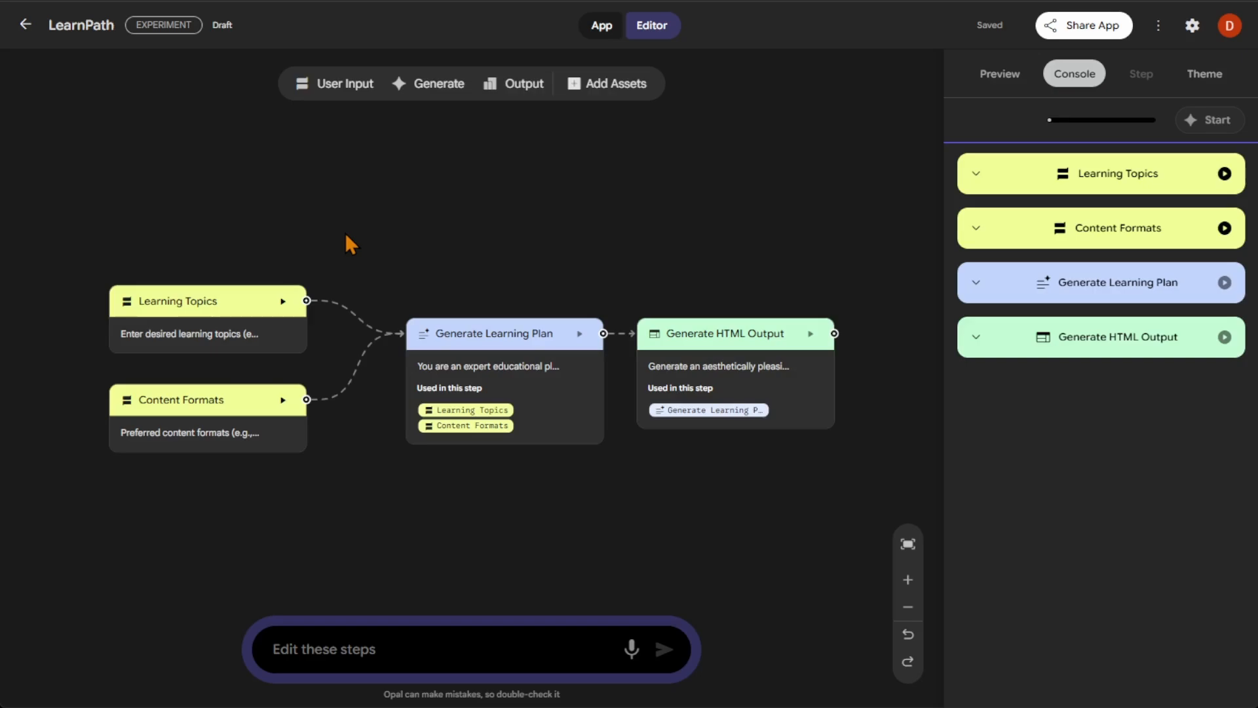
# - Examine the LearnPath steps Learning Topics, Content Formats, Generate Learning Plan and Generate HTML Output, including their prompts
pyautogui.click(215, 338)
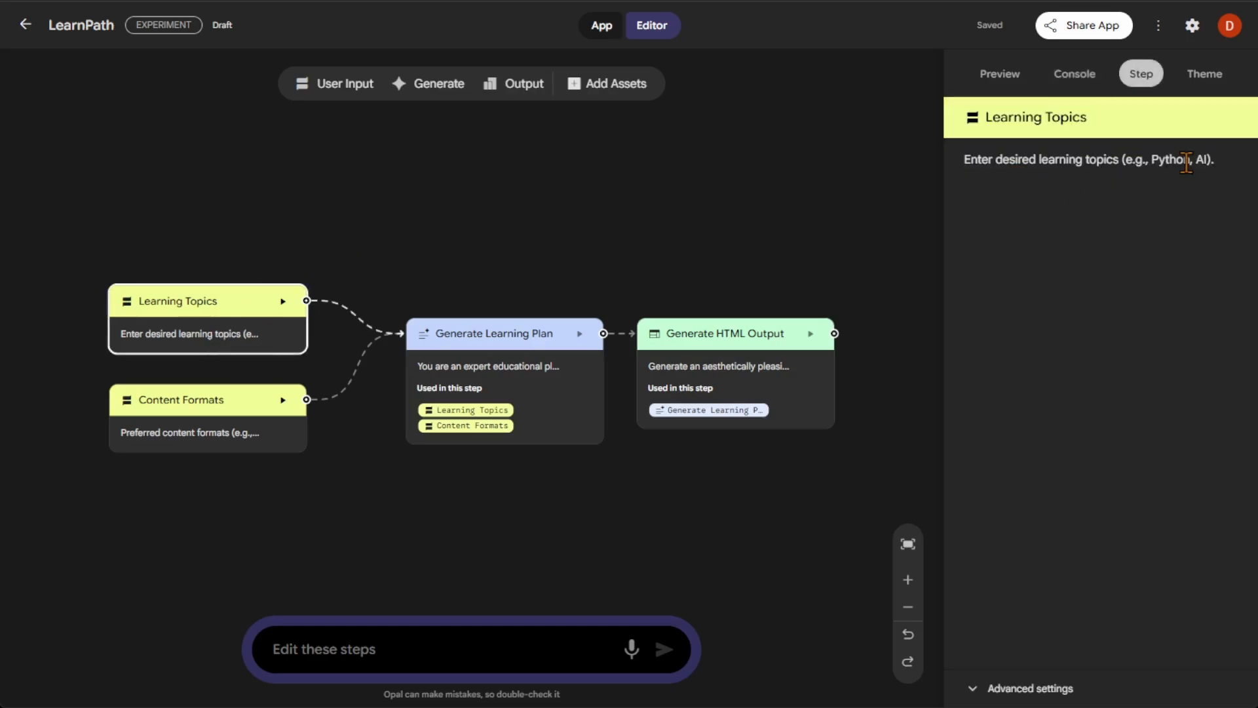
pyautogui.click(190, 435)
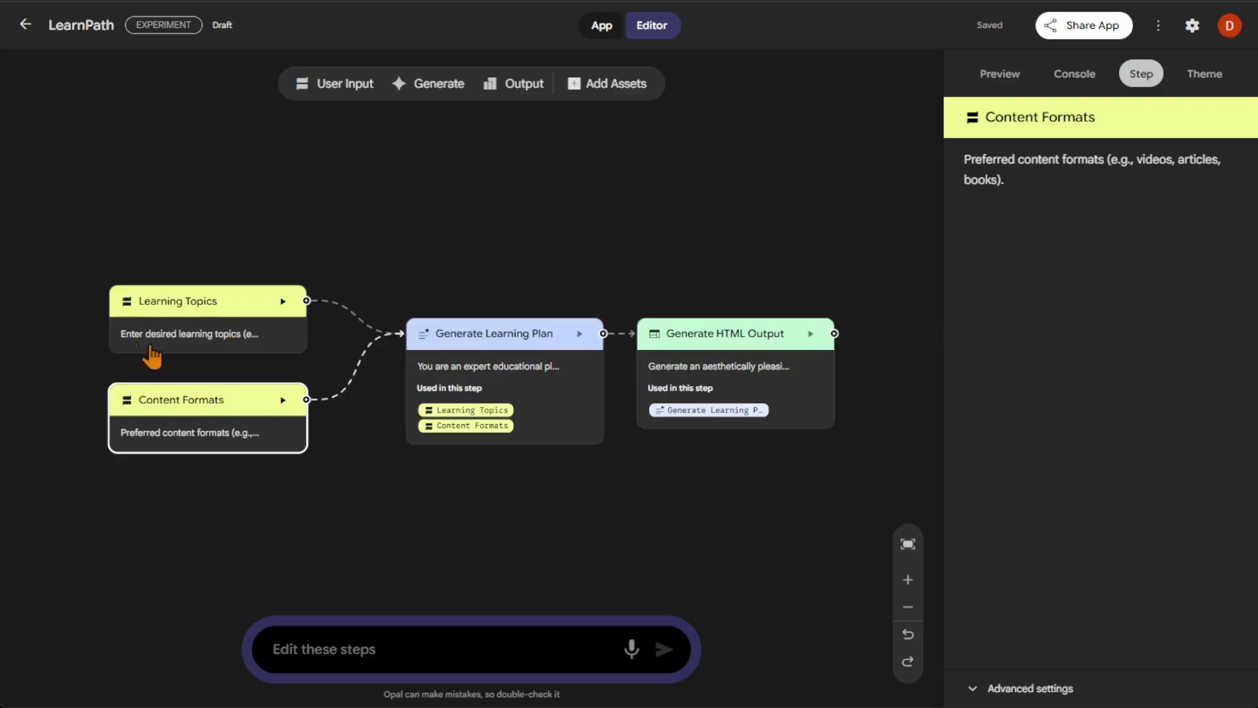
pyautogui.click(191, 348)
pyautogui.click(201, 433)
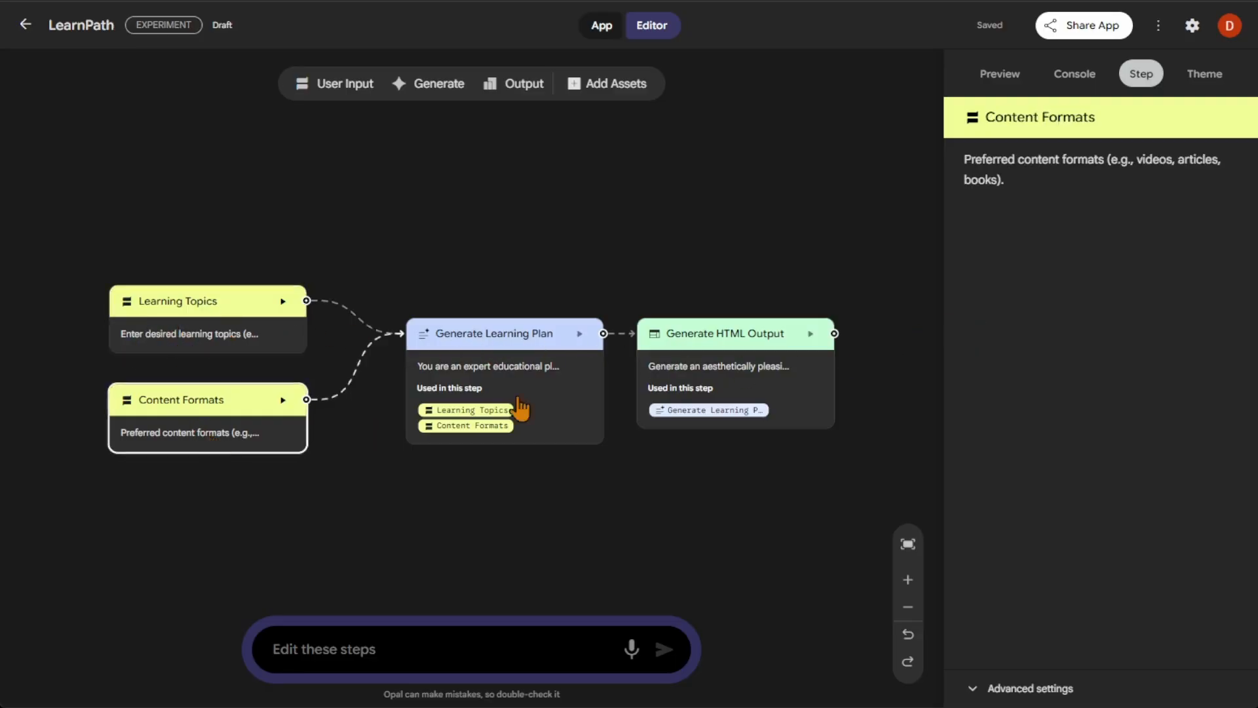
pyautogui.click(540, 368)
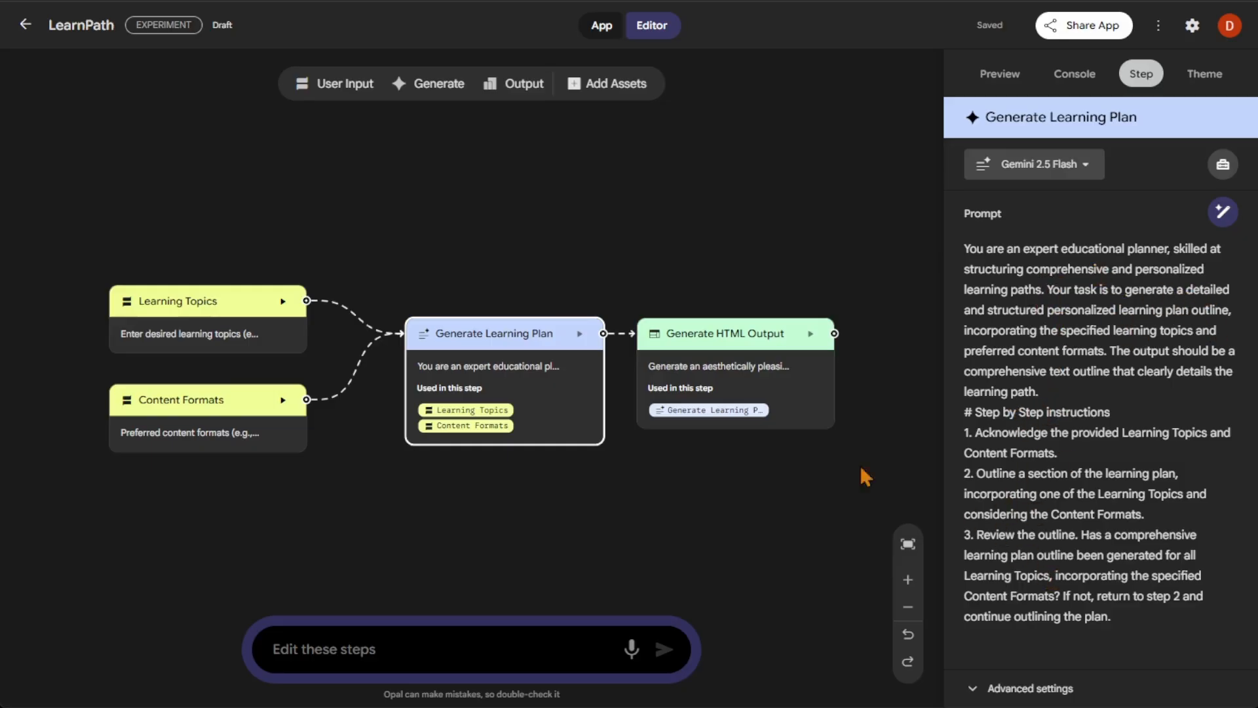
pyautogui.moveTo(725, 357); pyautogui.dragTo(725, 364)
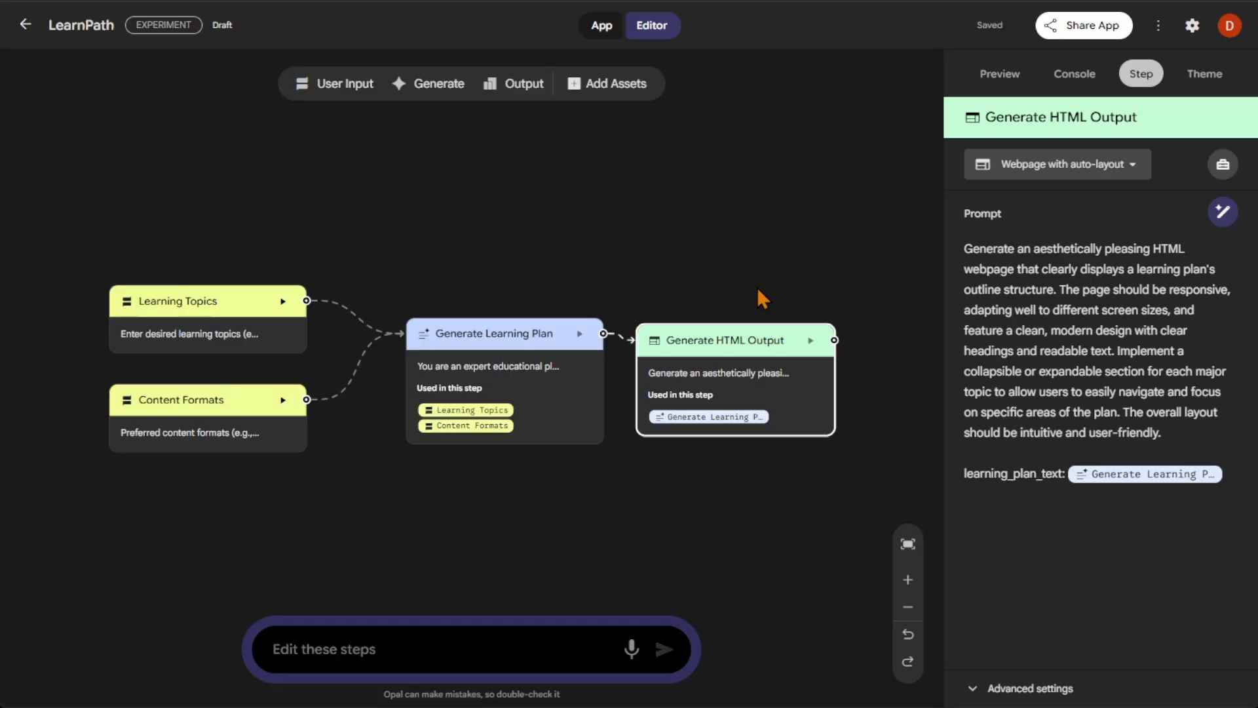
# - Return to the home page, open the Hat Thinker app, enlarge its workflow and view its run console
pyautogui.click(24, 25)
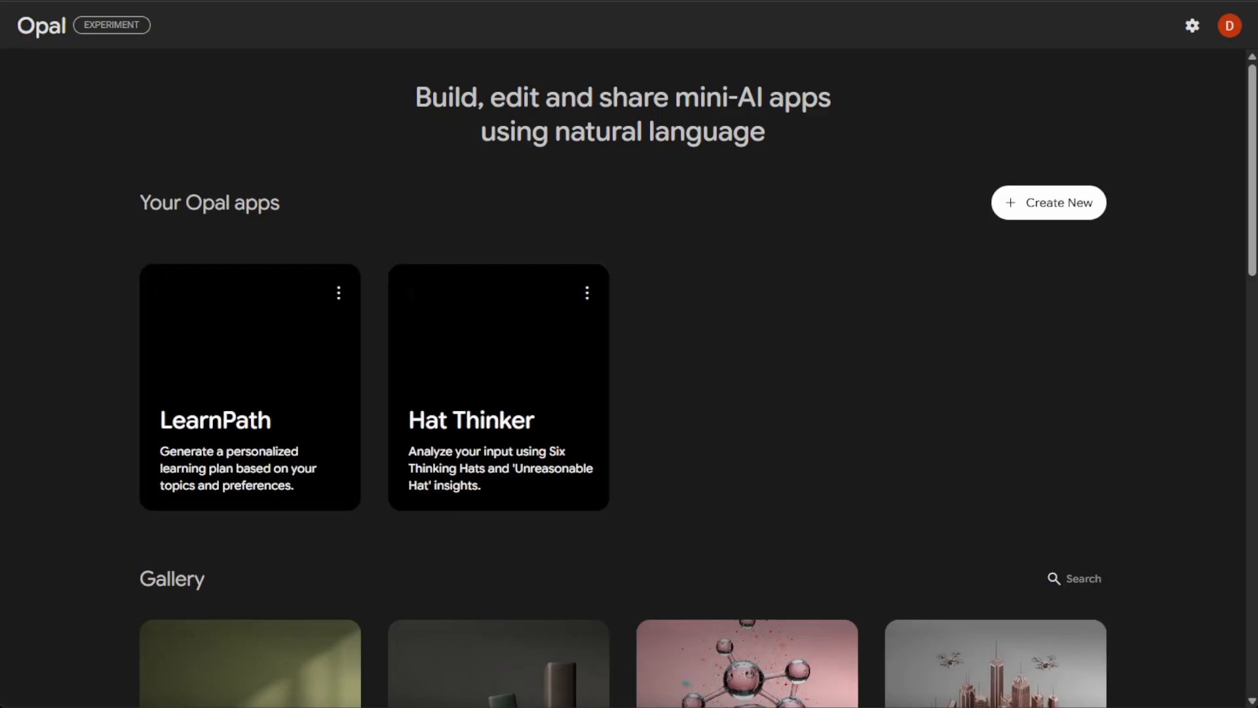
pyautogui.click(517, 436)
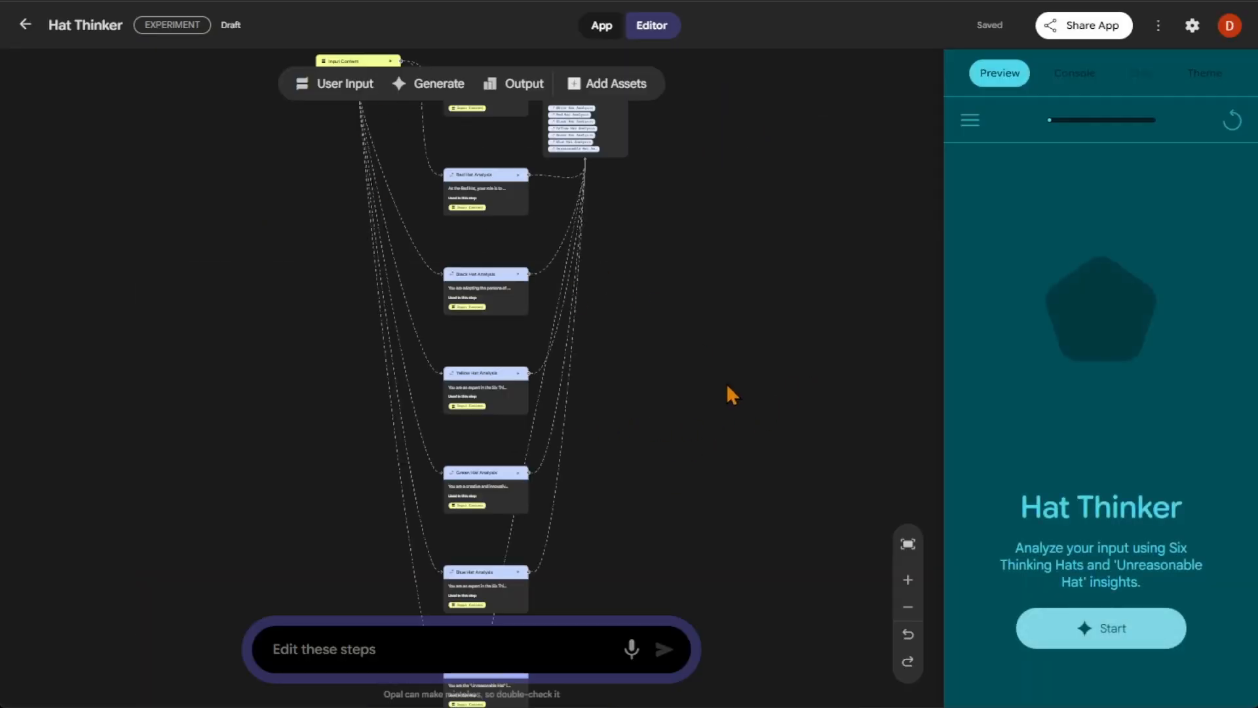
pyautogui.click(909, 580)
pyautogui.click(909, 581)
pyautogui.moveTo(804, 454); pyautogui.dragTo(898, 593)
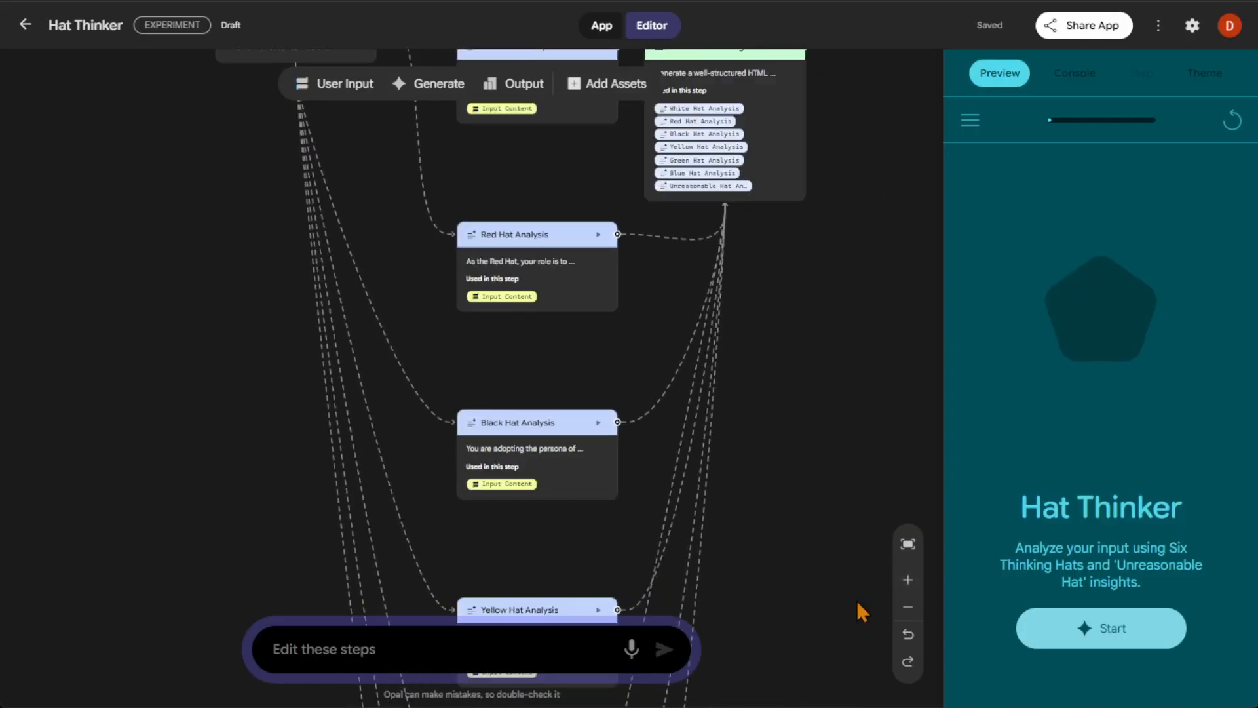
pyautogui.click(1099, 76)
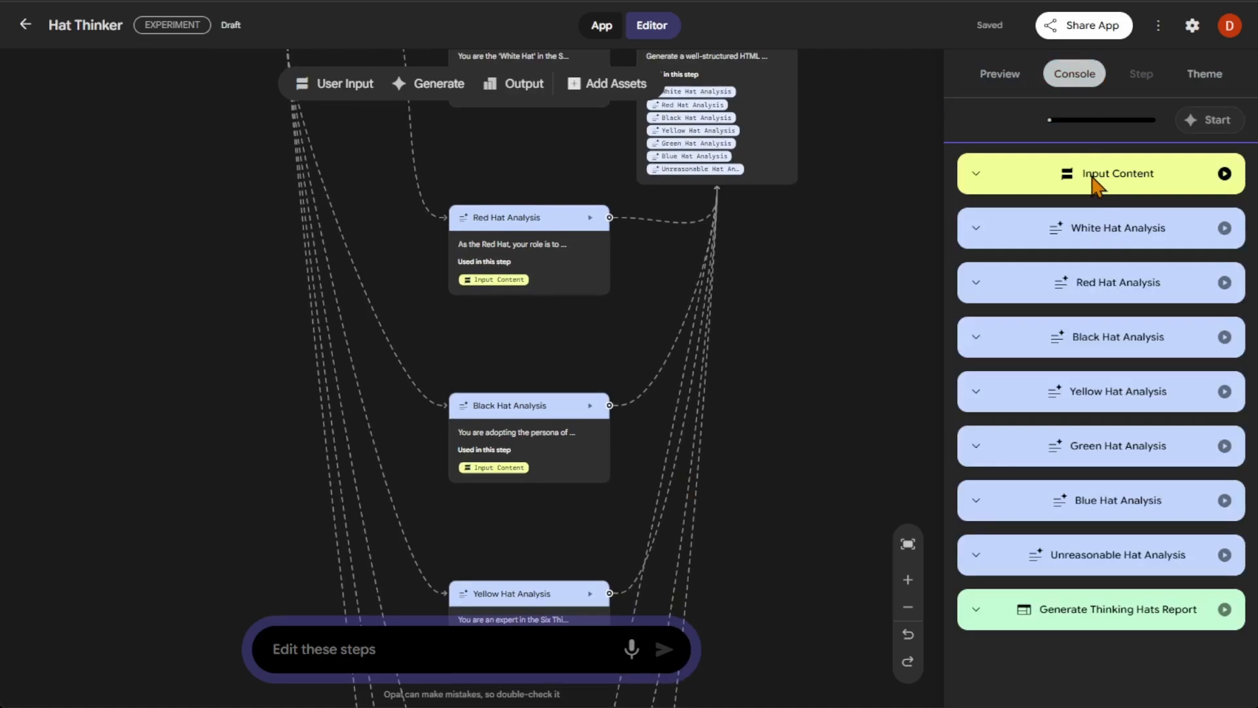
# - Review the Hat Thinker workflow from Input Content down and examine the Unreasonable Hat Analysis step's prompt
pyautogui.moveTo(241, 182); pyautogui.dragTo(260, 372)
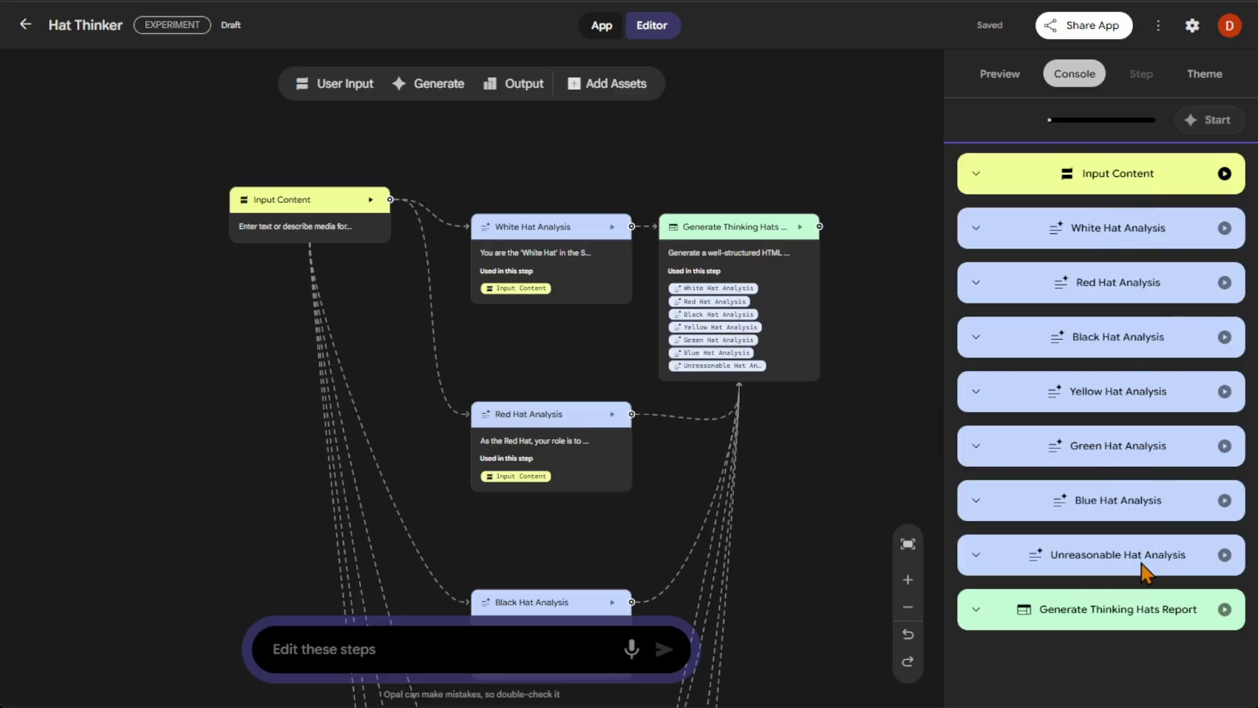
pyautogui.scroll(-10, 609, 484)
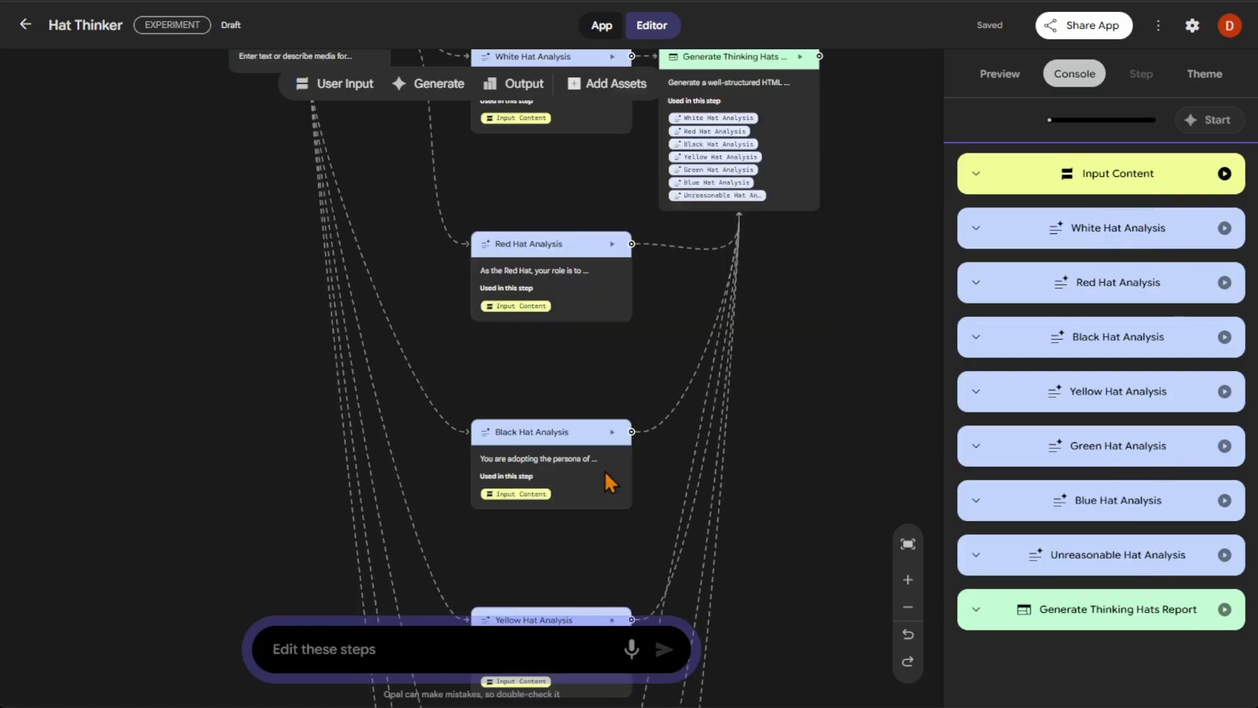
pyautogui.scroll(-3, 604, 488)
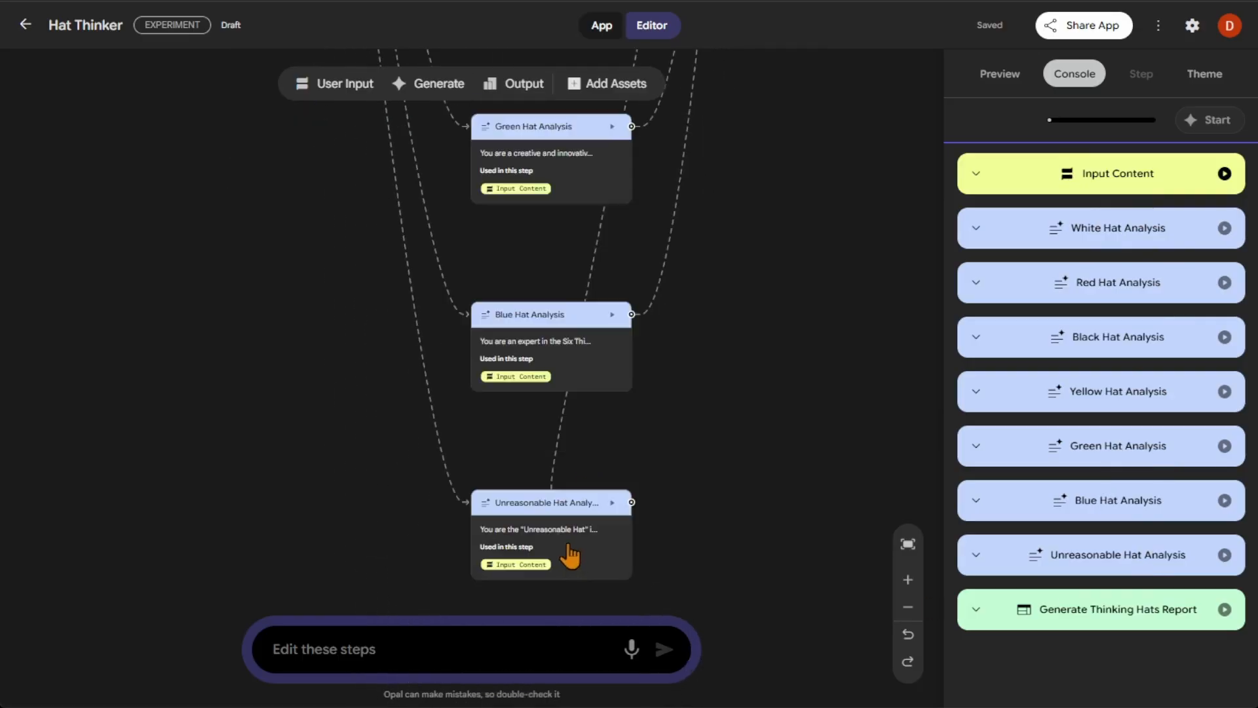
pyautogui.click(598, 524)
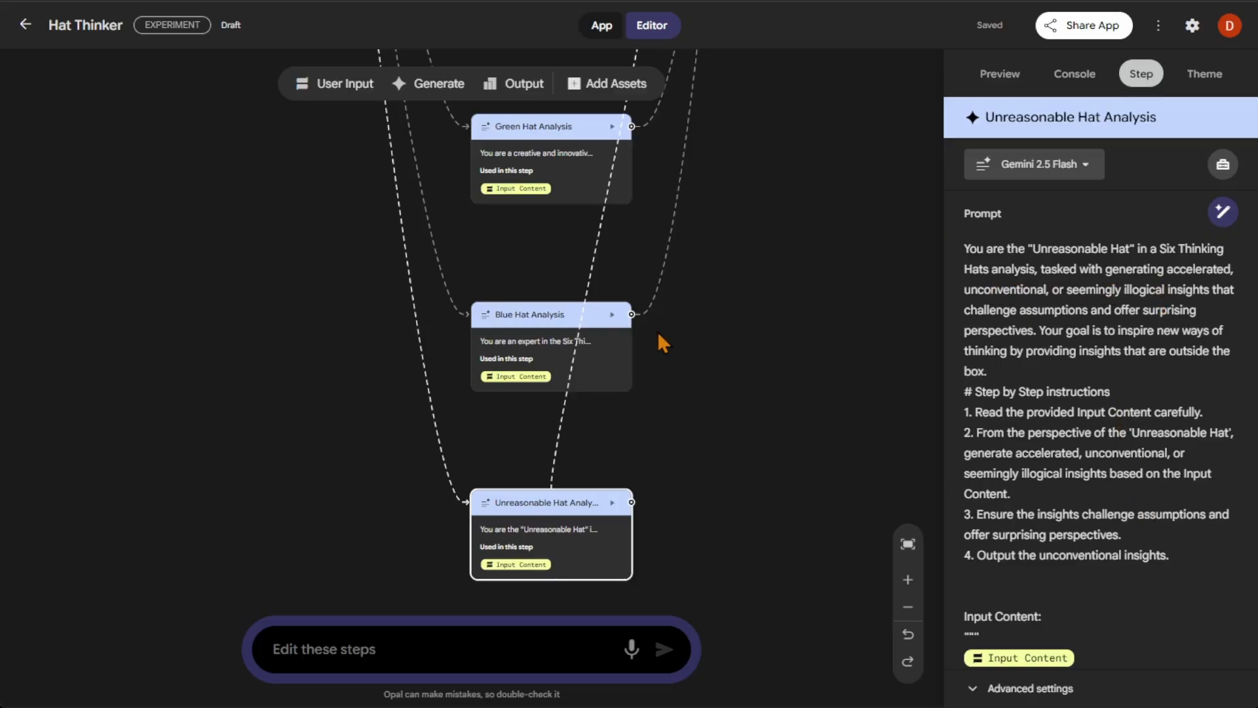
# - Check the Hat Thinker run console again and examine the Generate Thinking Hats Report step's prompt and output type
pyautogui.scroll(10, 658, 336)
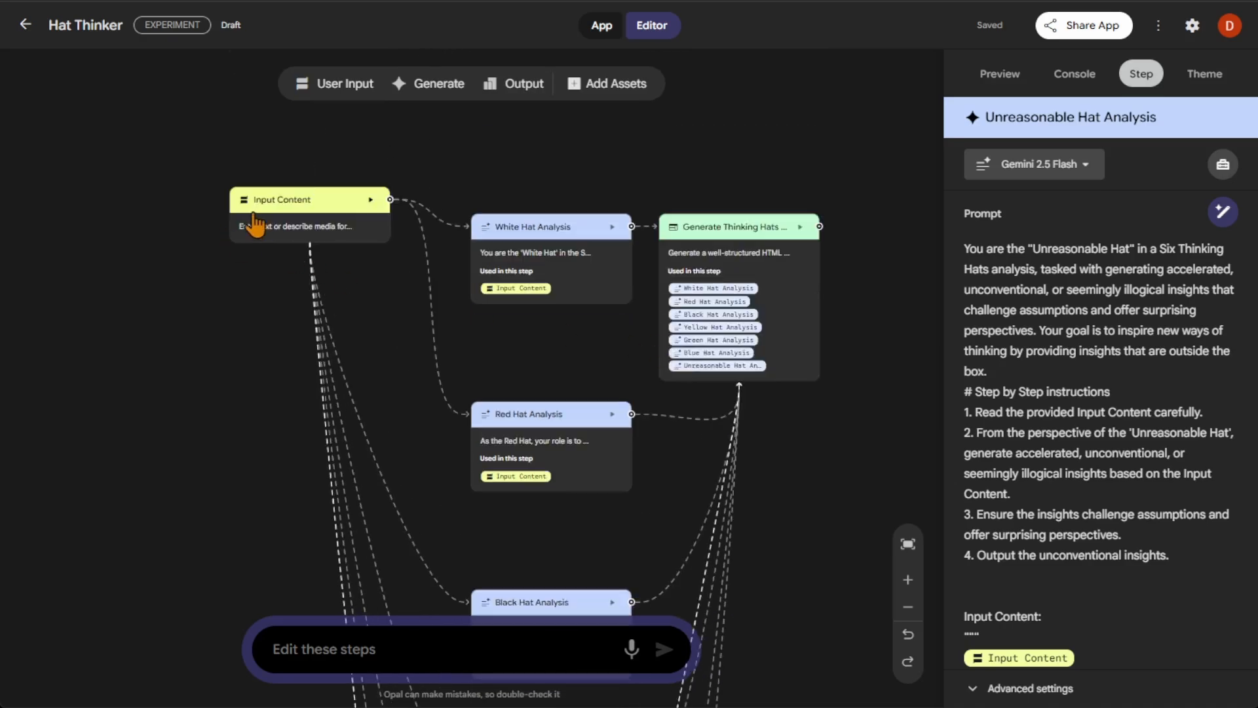
pyautogui.click(1082, 77)
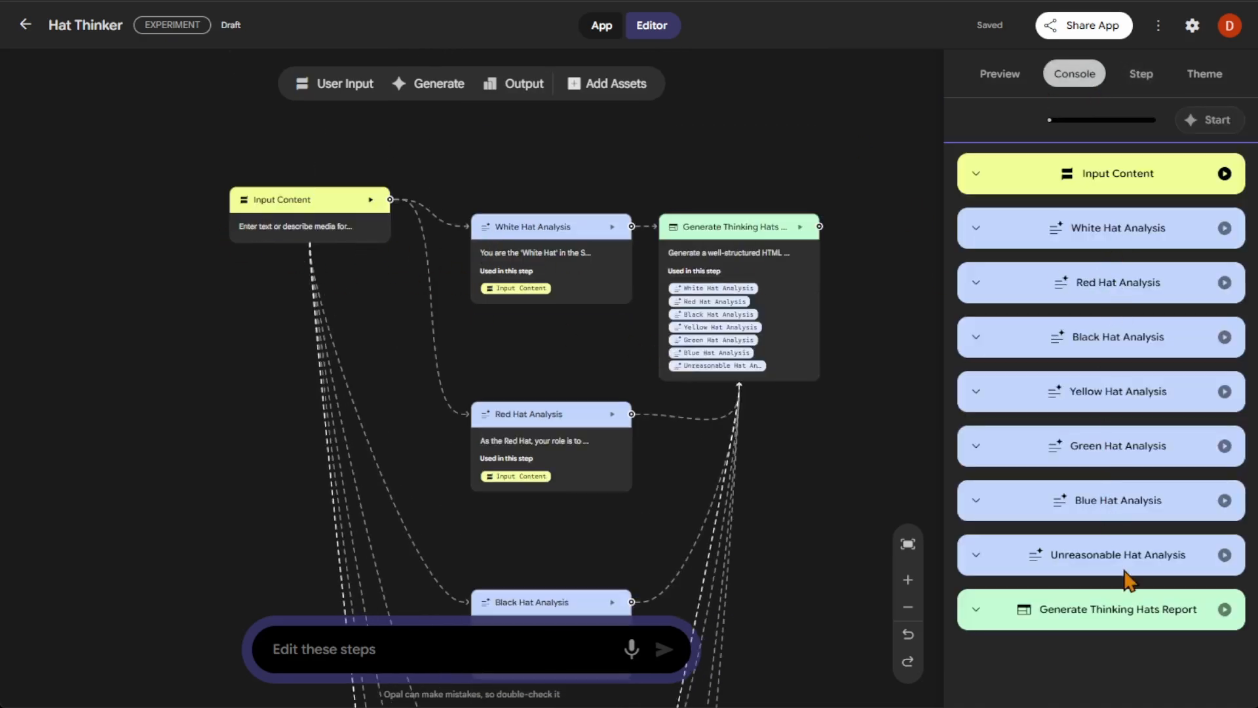
pyautogui.click(747, 258)
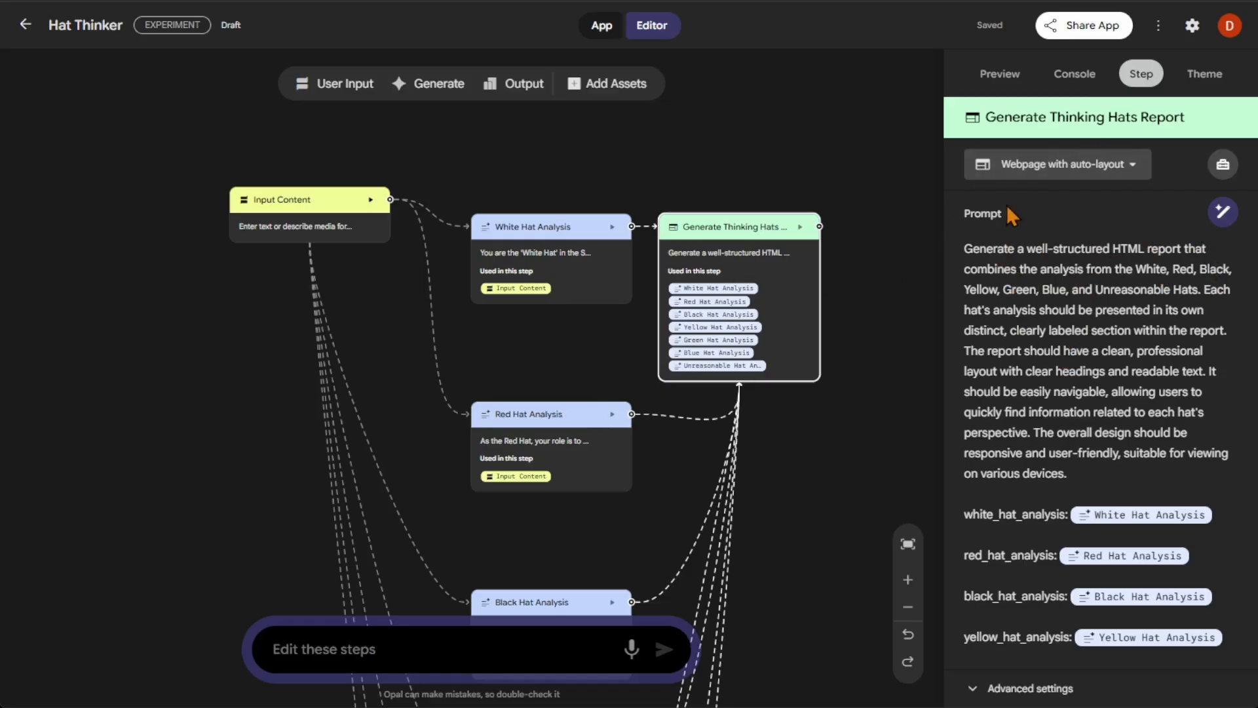
# - Run Hat Thinker in the preview with the pasted idea for a landscaping business powered by at least 30 goats
pyautogui.click(908, 544)
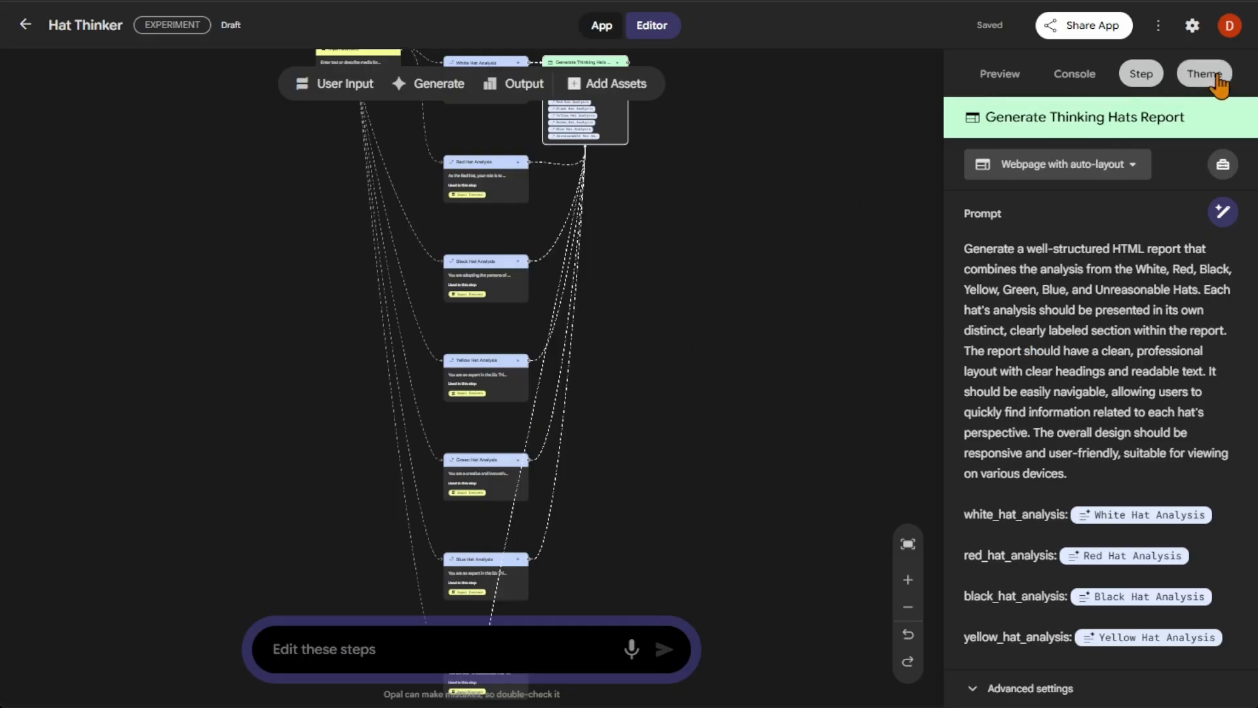
pyautogui.click(1027, 72)
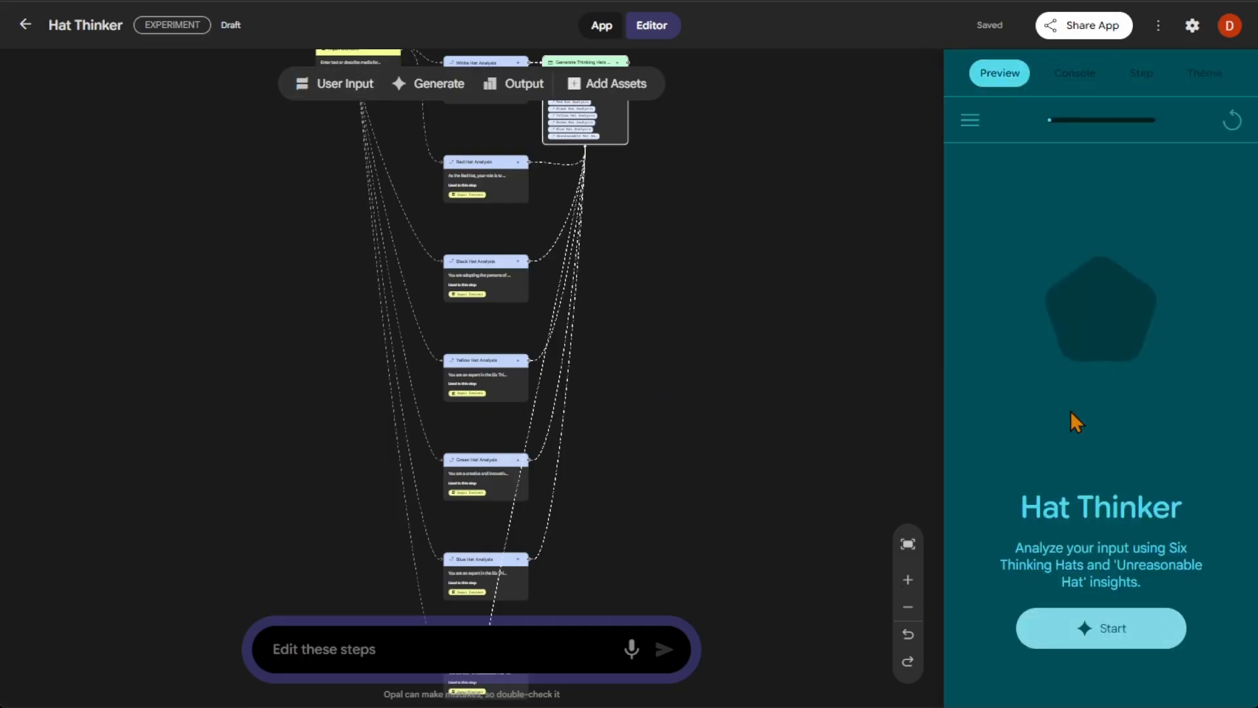
pyautogui.click(1068, 630)
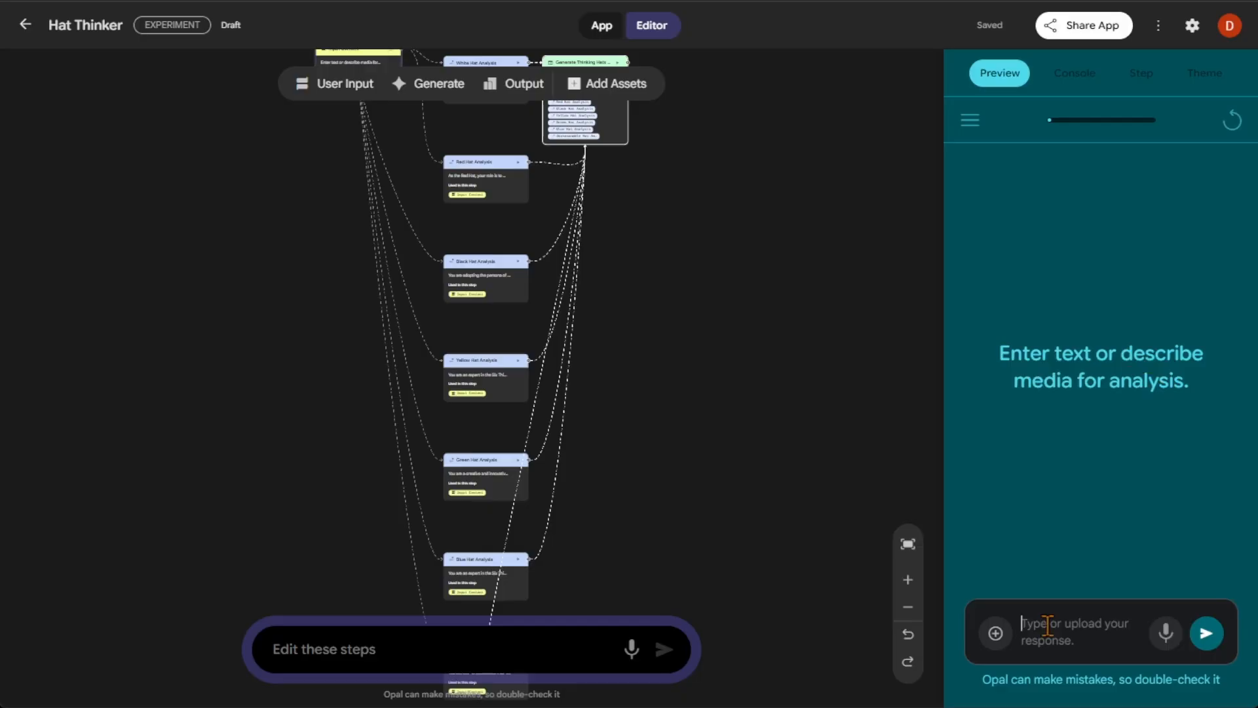
pyautogui.hotkey('ctrl', 'v')
pyautogui.scroll(5, 1098, 634)
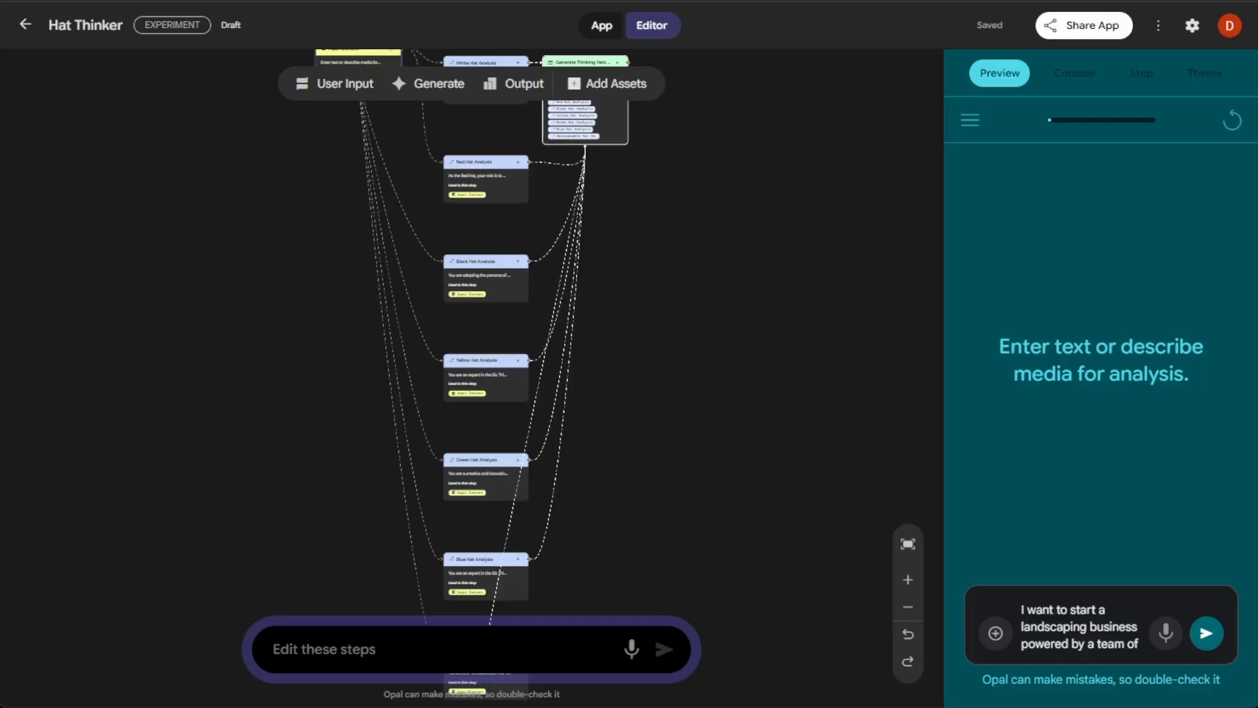
pyautogui.scroll(-4, 1080, 627)
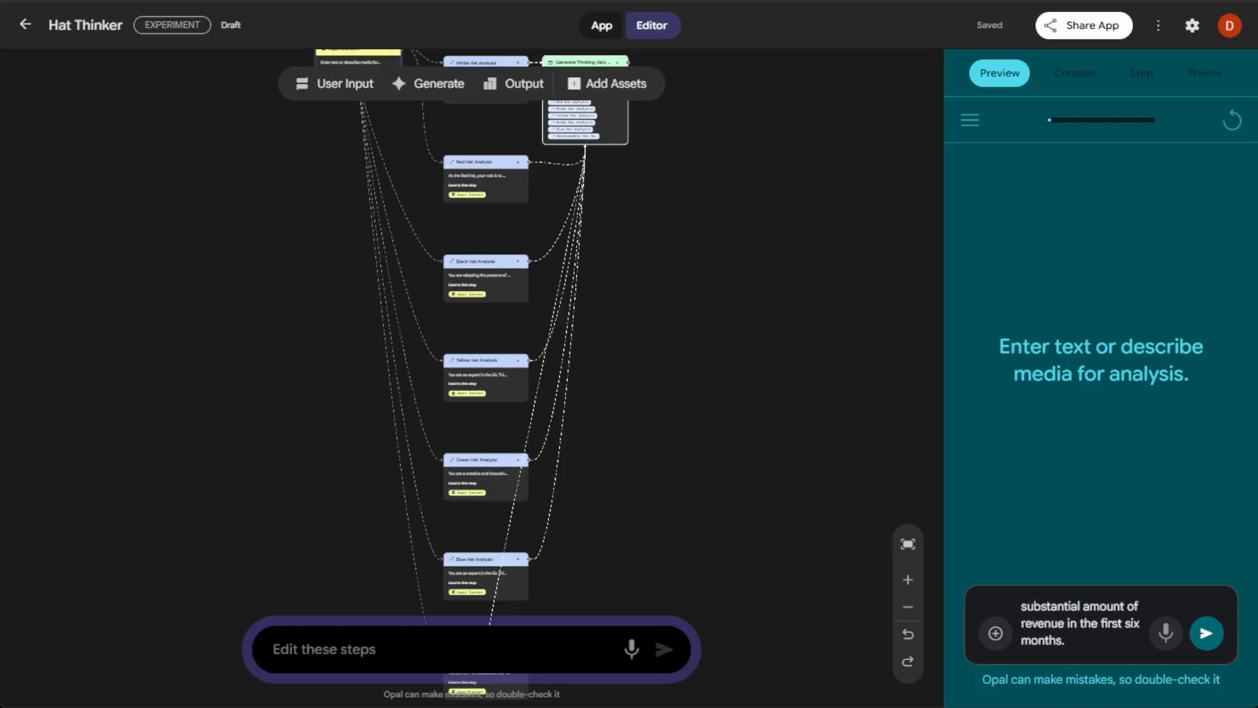
pyautogui.click(1213, 643)
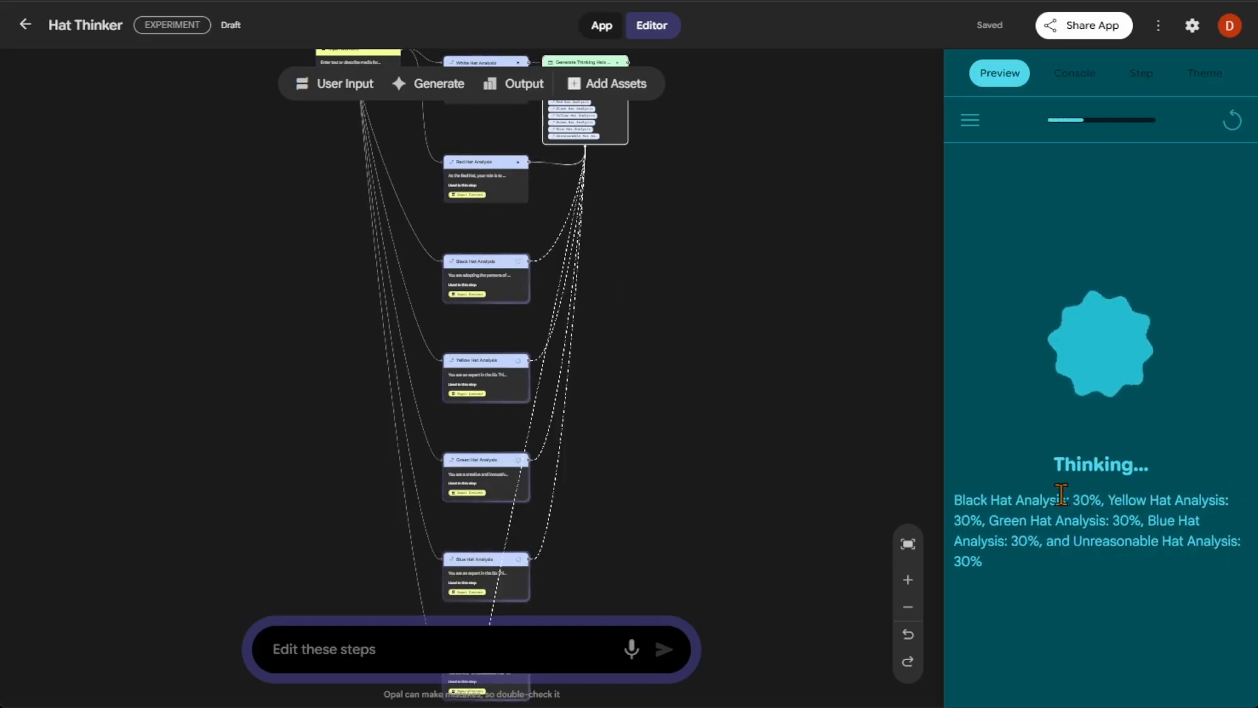
# - Read through the generated Goat-Tech Innovation report, examining the Blue Hat and Unreasonable Hat analyses in detail
pyautogui.moveTo(618, 230); pyautogui.dragTo(635, 346)
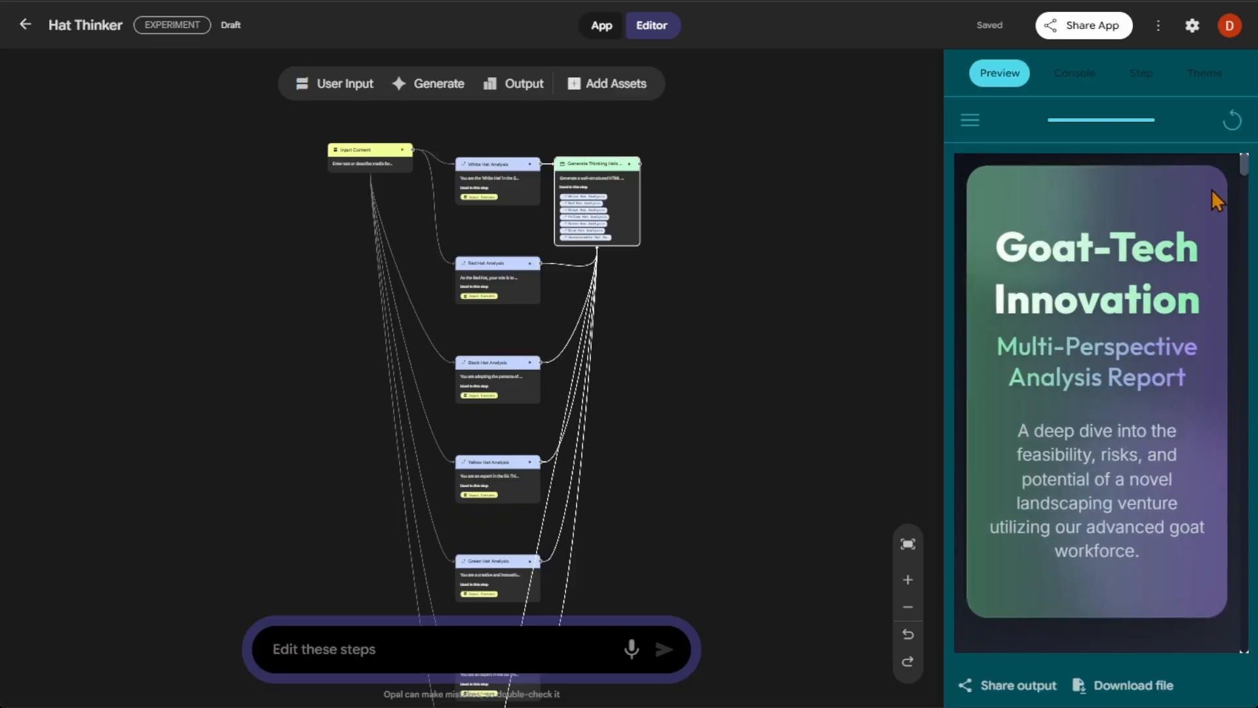
pyautogui.moveTo(1245, 172); pyautogui.dragTo(1256, 238)
pyautogui.scroll(10, 1110, 497)
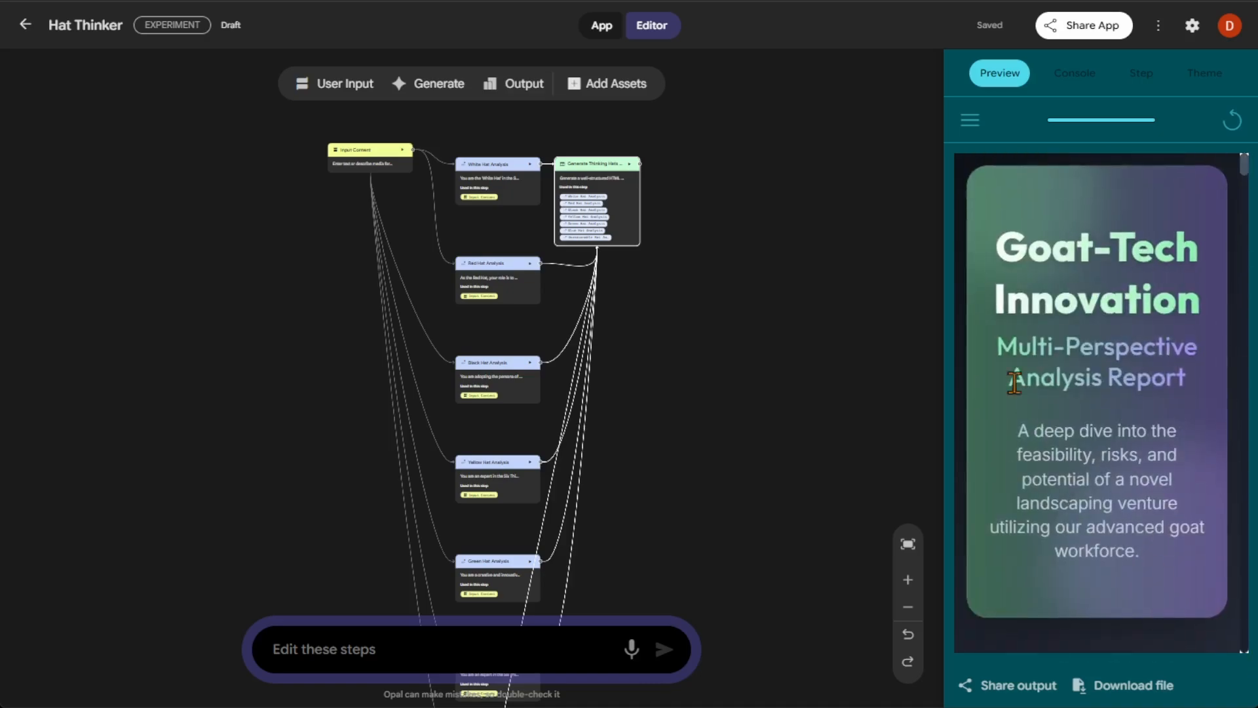
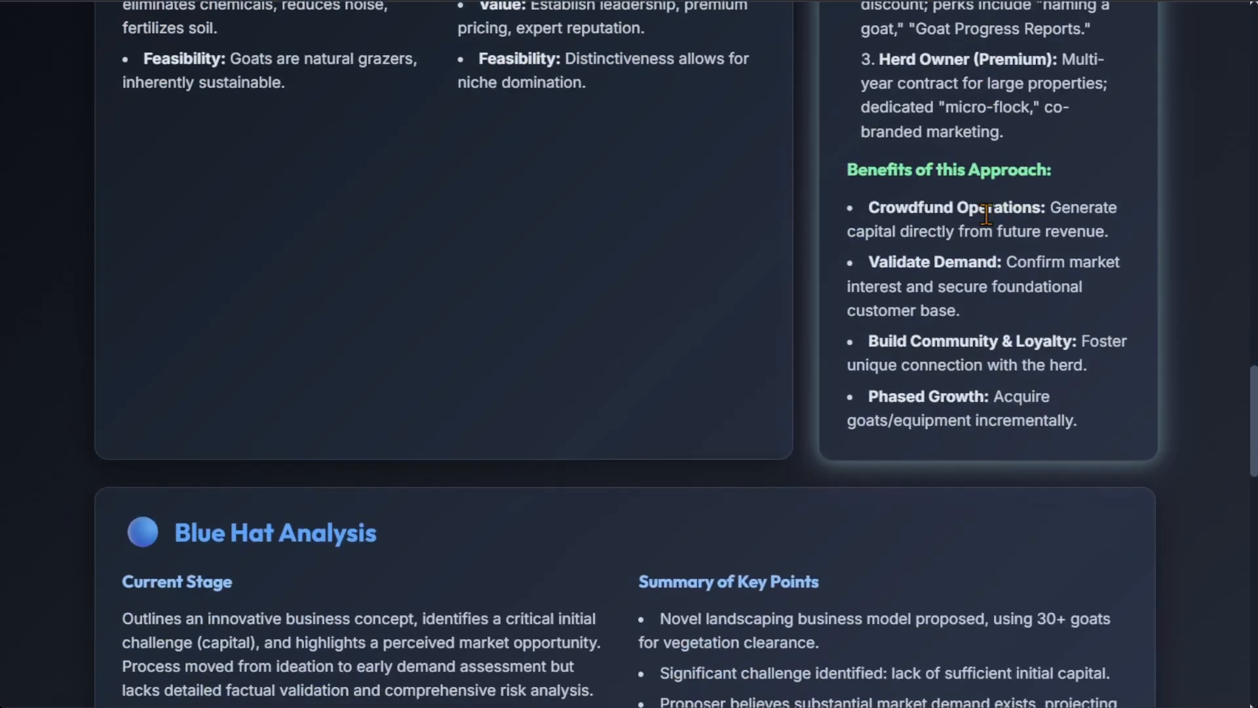
pyautogui.scroll(-1, 985, 223)
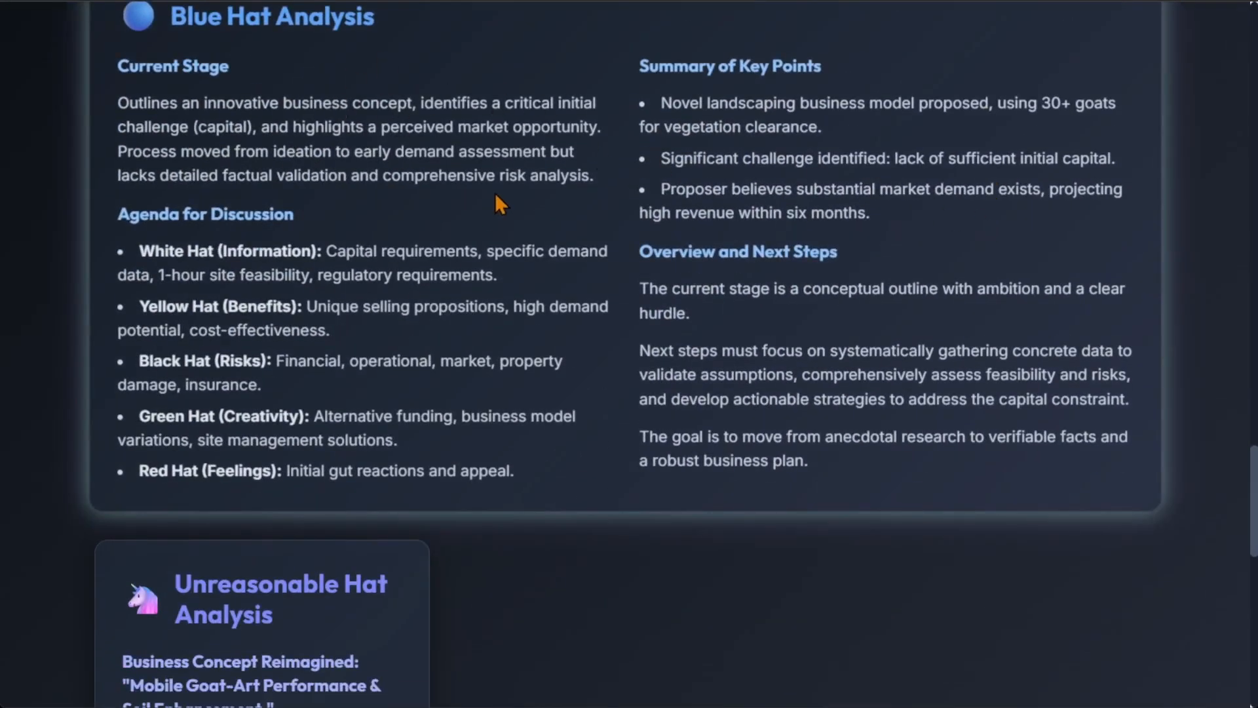
pyautogui.scroll(1, 639, 320)
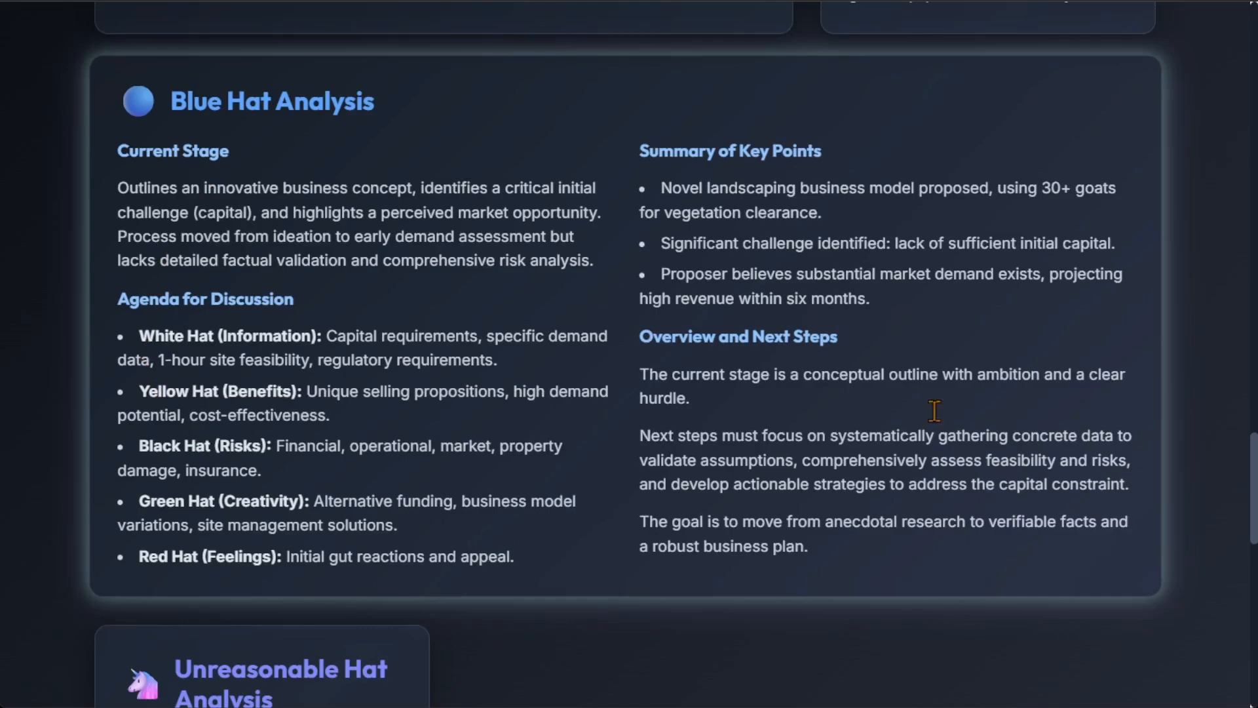
pyautogui.scroll(-7, 548, 278)
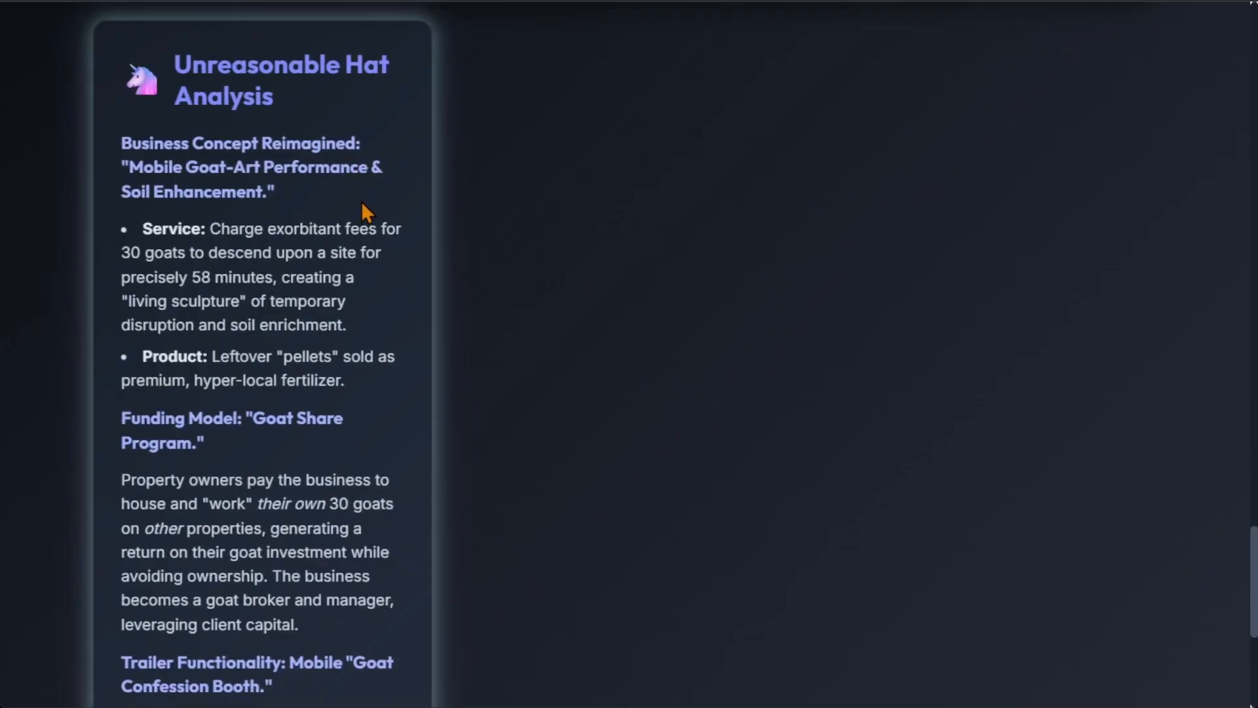
pyautogui.scroll(-2, 249, 186)
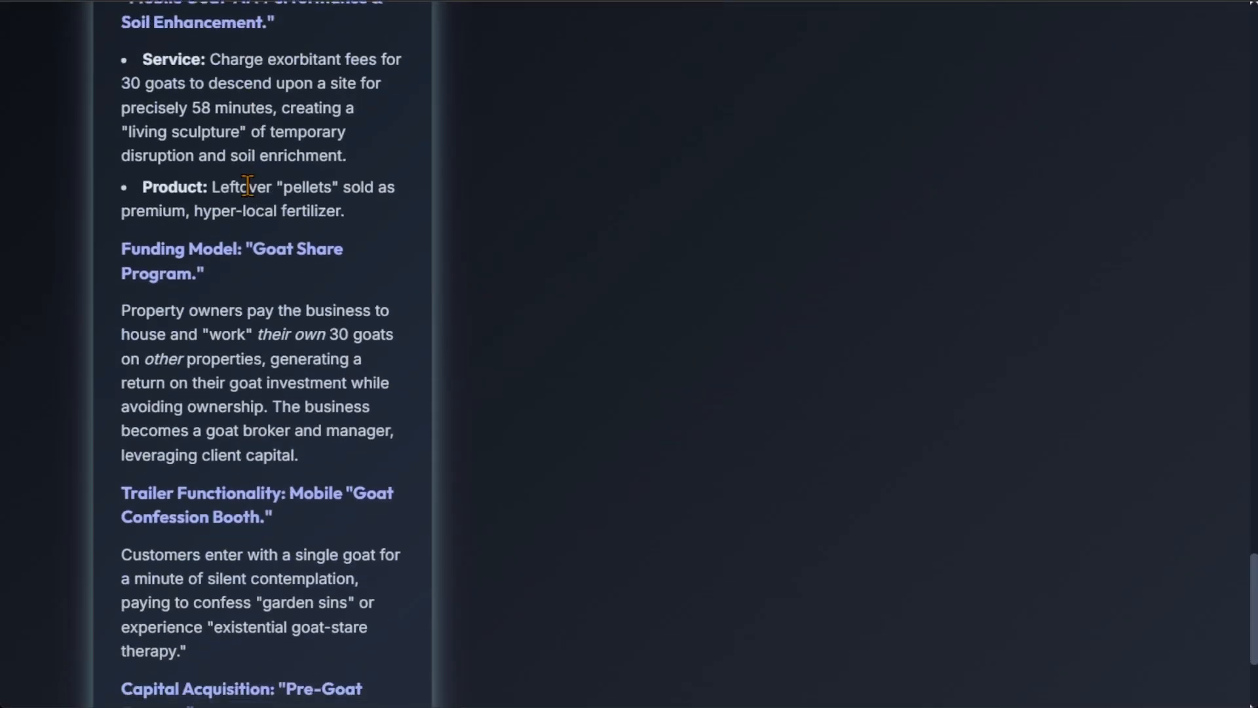
pyautogui.scroll(1, 251, 184)
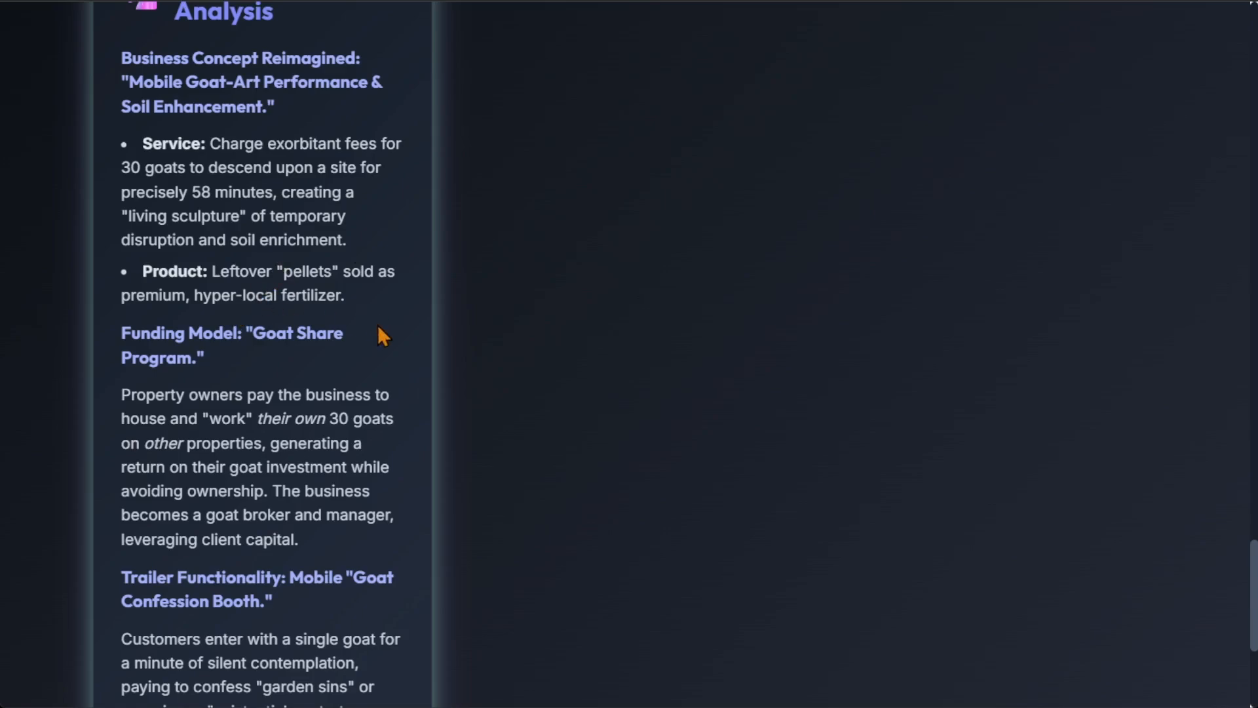
pyautogui.scroll(-4, 379, 327)
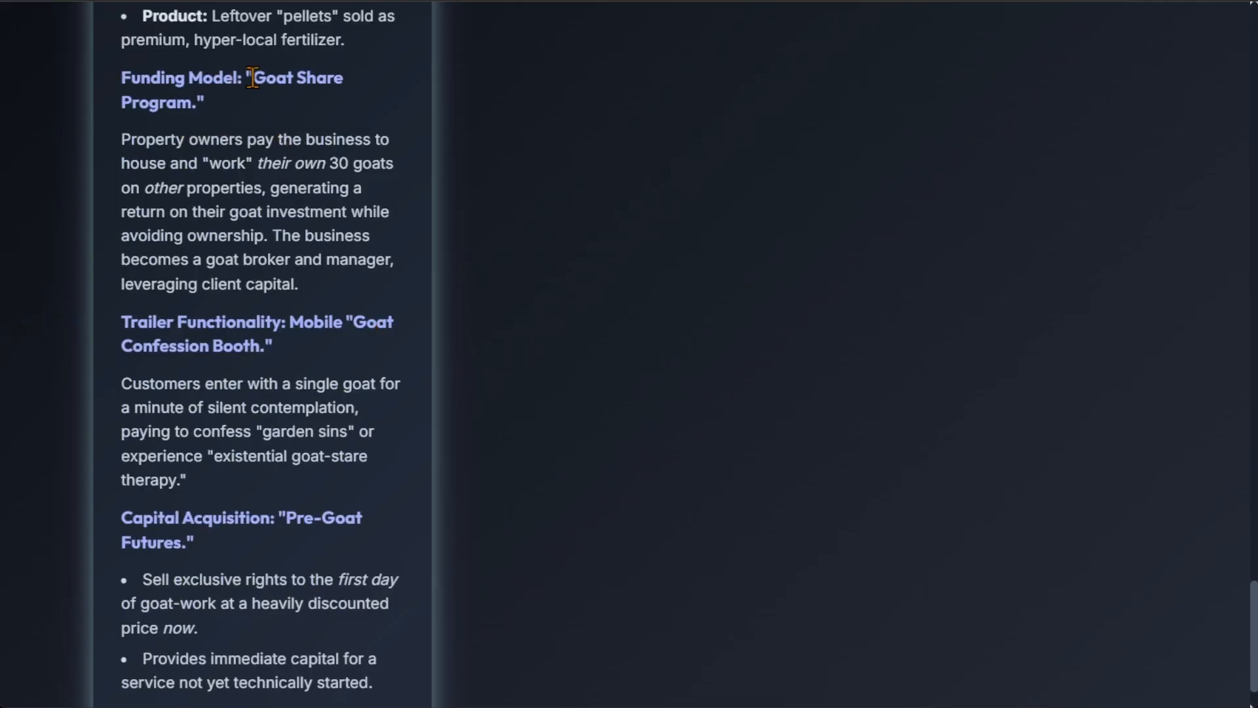
pyautogui.scroll(-1, 302, 178)
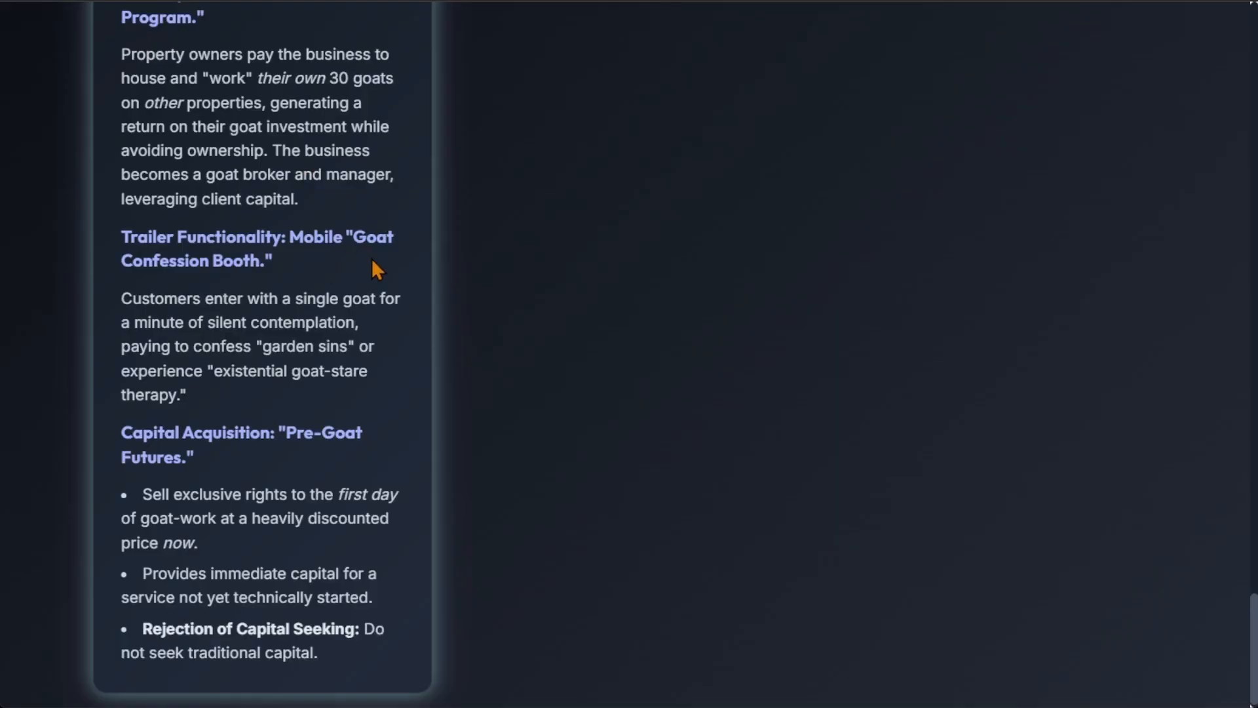
pyautogui.scroll(20, 380, 344)
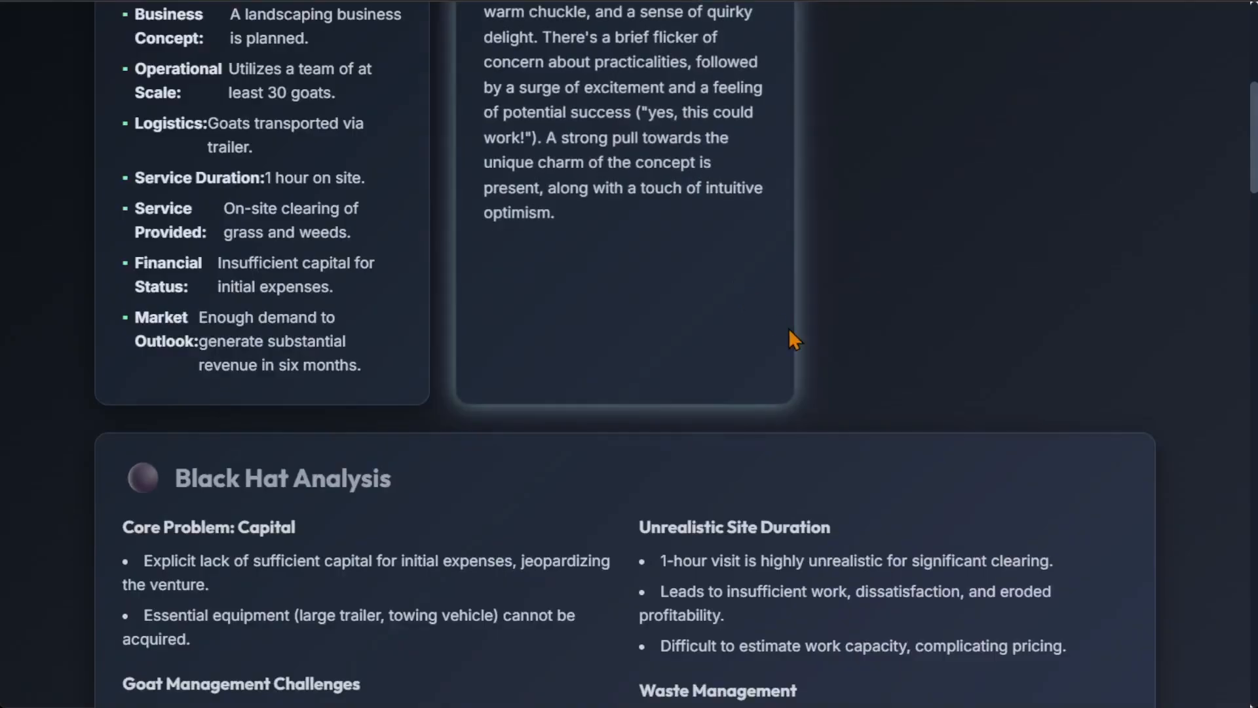
pyautogui.scroll(5, 789, 328)
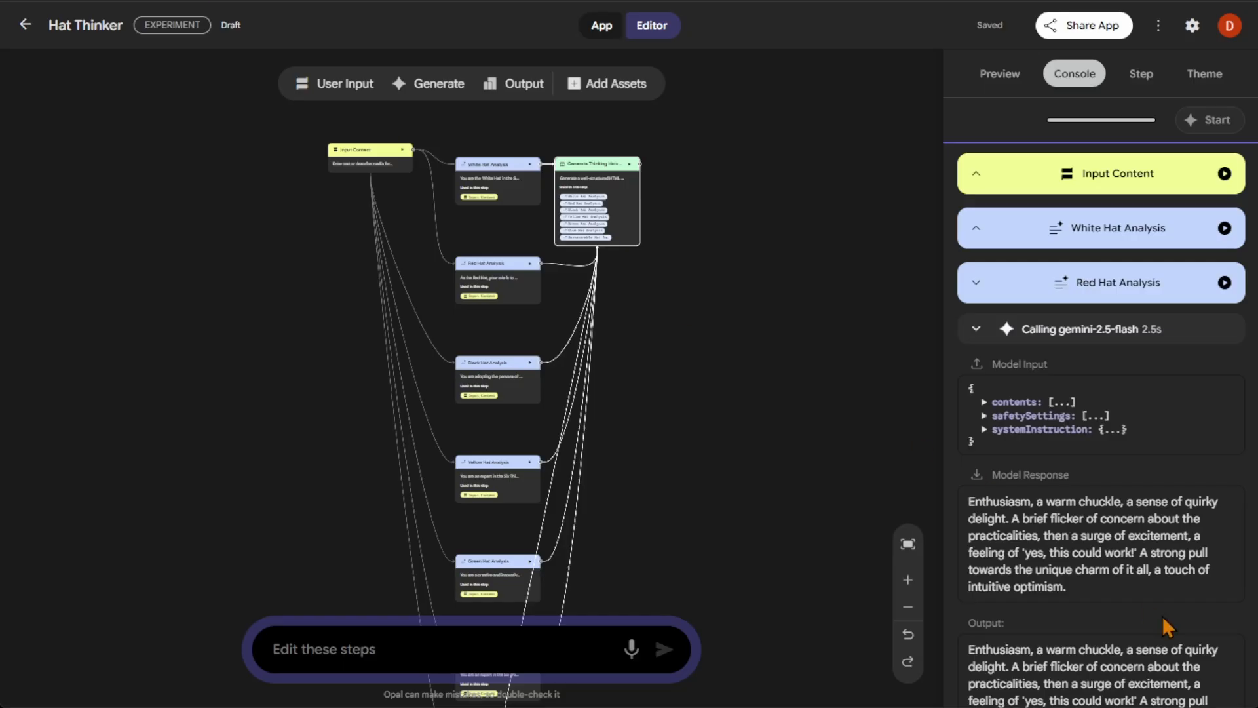
# - Examine the Input Content entry in the run console and look over the report step's settings, the theme and the preview
pyautogui.click(975, 173)
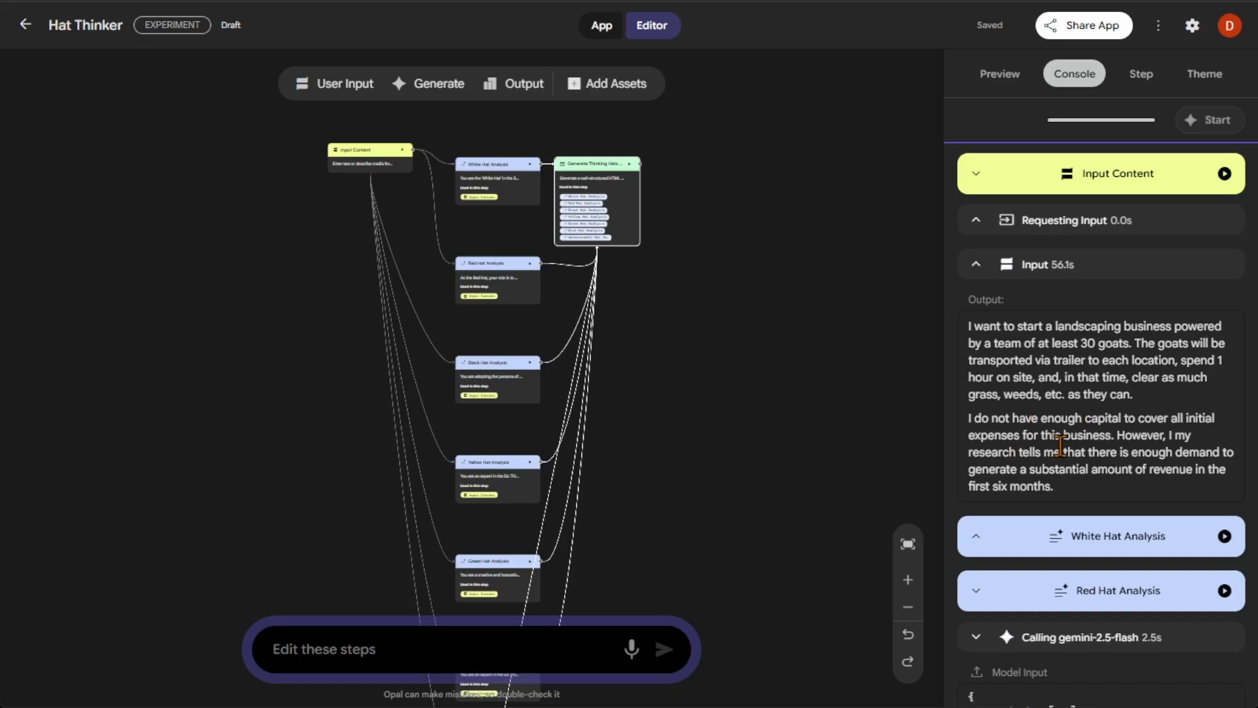
pyautogui.click(1148, 80)
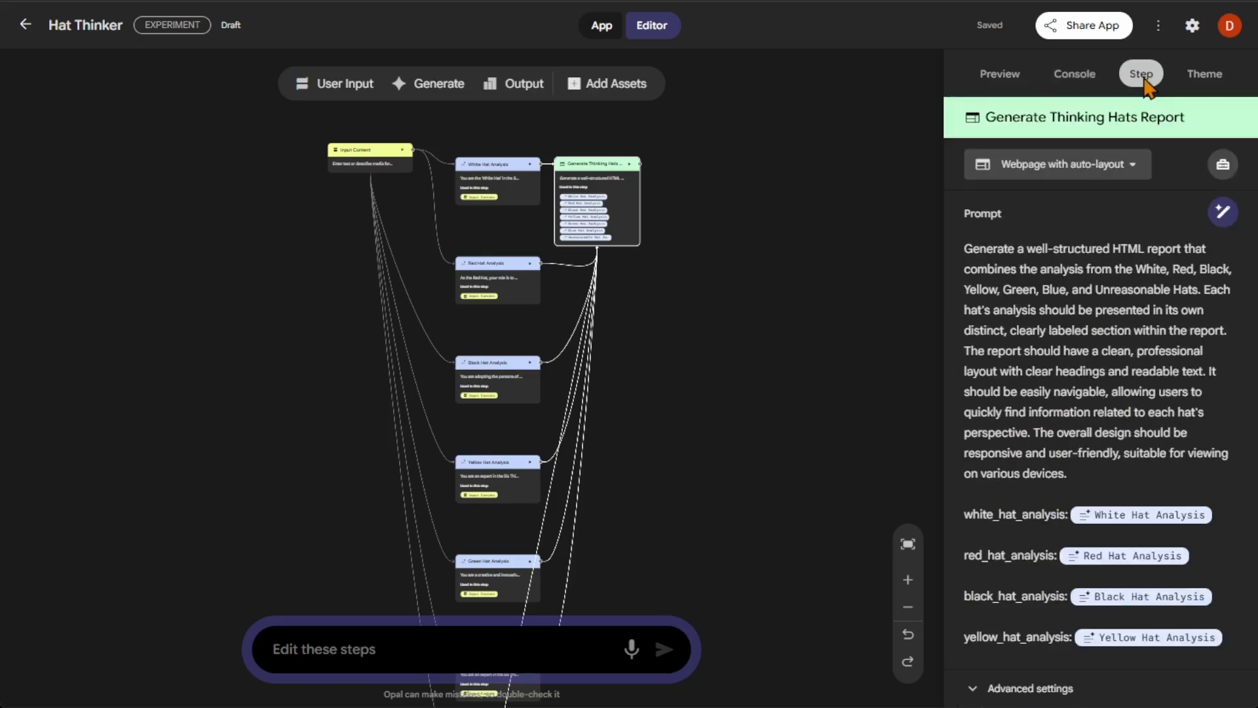
pyautogui.click(1187, 74)
pyautogui.click(992, 75)
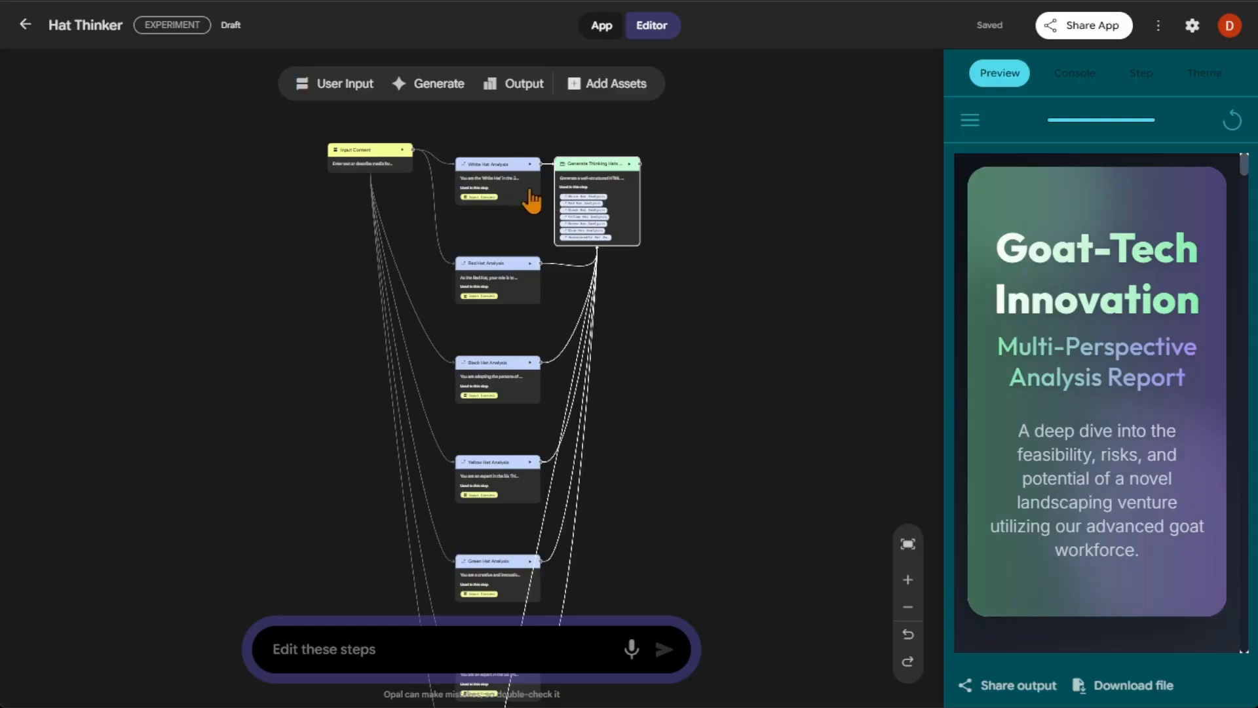
pyautogui.click(1075, 73)
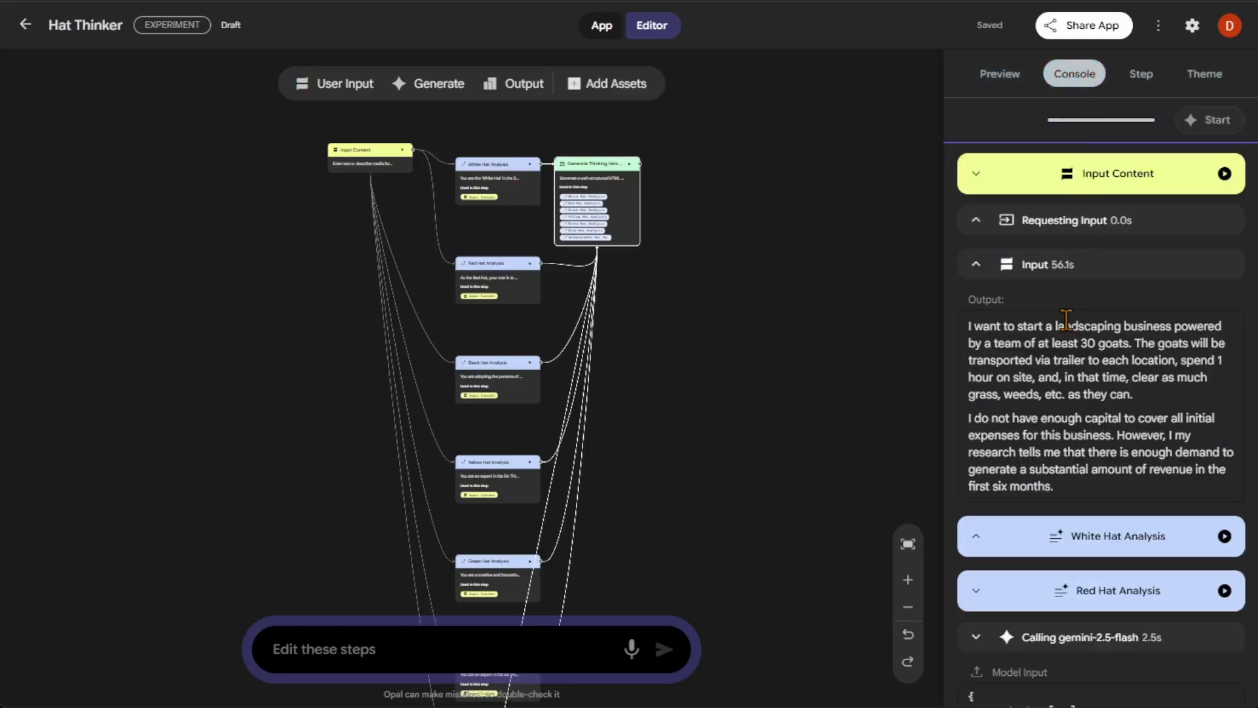
pyautogui.scroll(-1, 1066, 321)
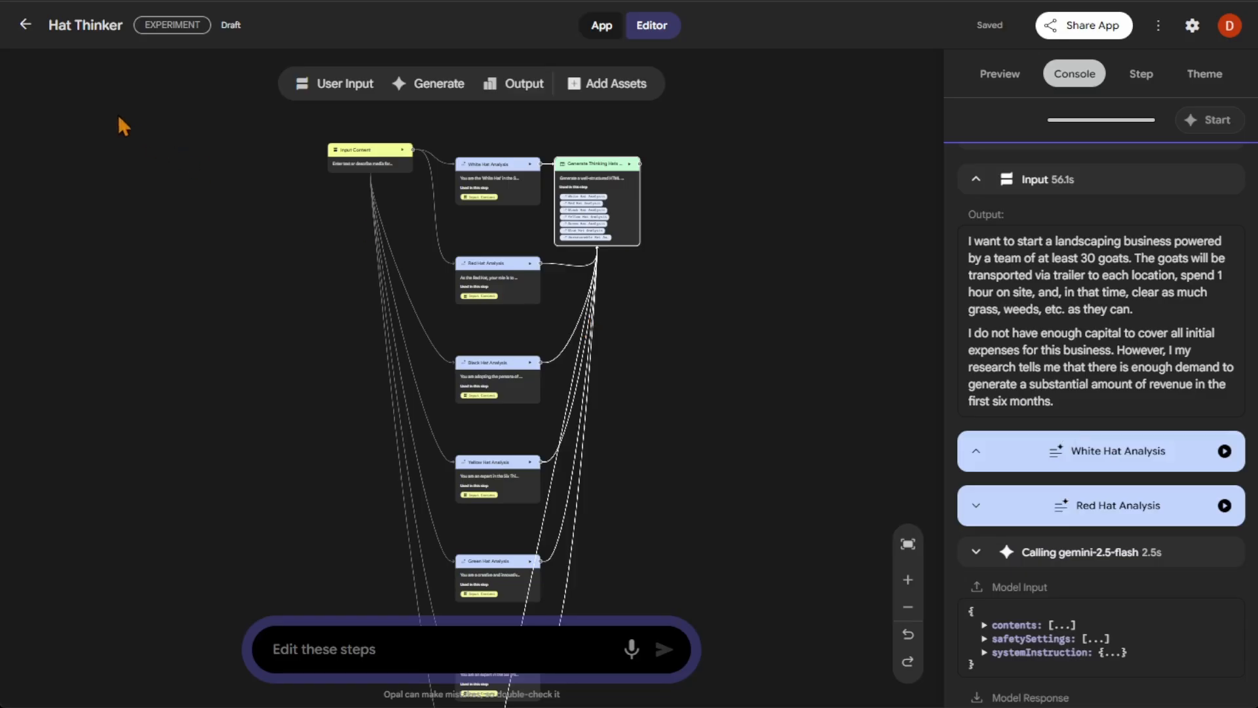
# - Return to the home page and browse the full gallery of Opal Team apps
pyautogui.click(24, 29)
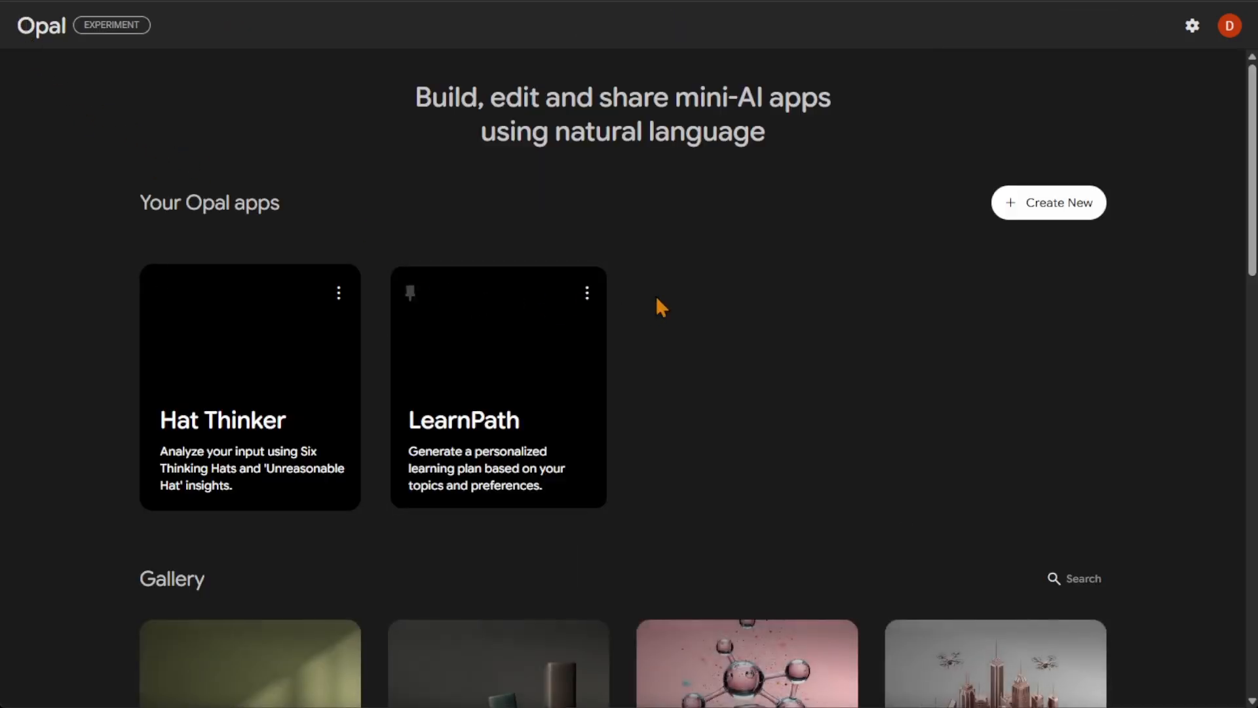
pyautogui.scroll(-1, 1194, 356)
pyautogui.scroll(-6, 1193, 365)
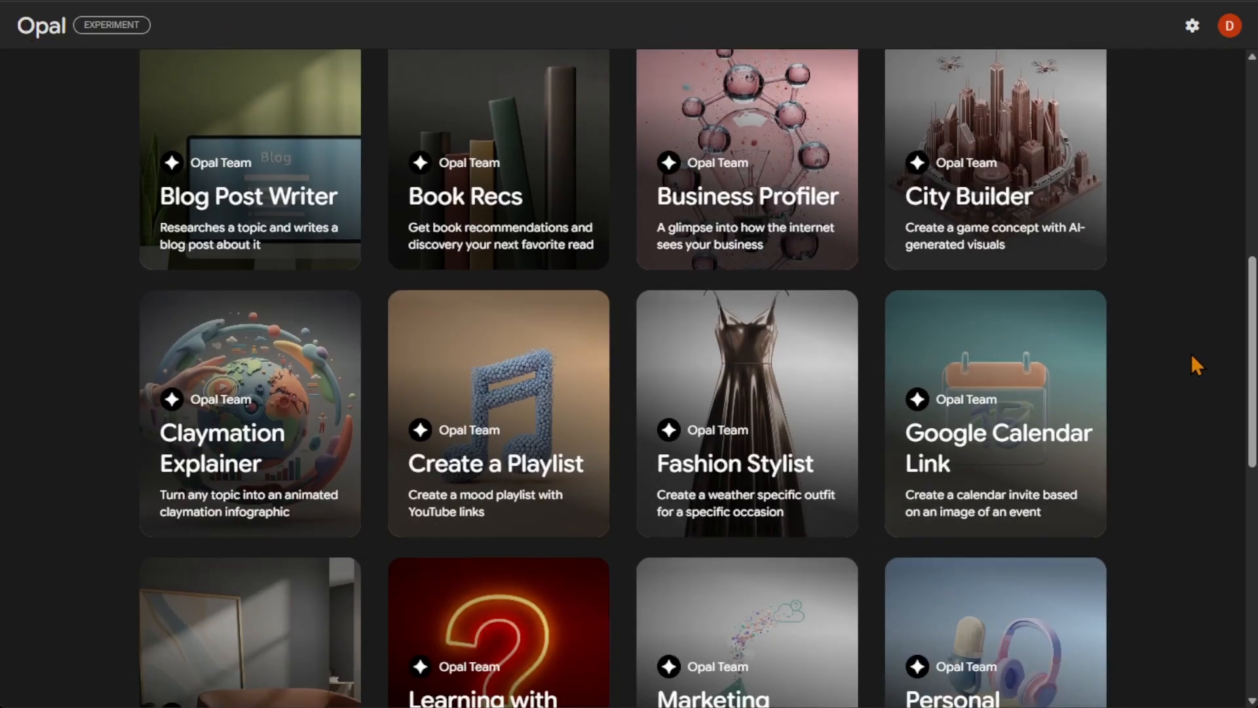
pyautogui.scroll(4, 1184, 365)
pyautogui.scroll(4, 1175, 355)
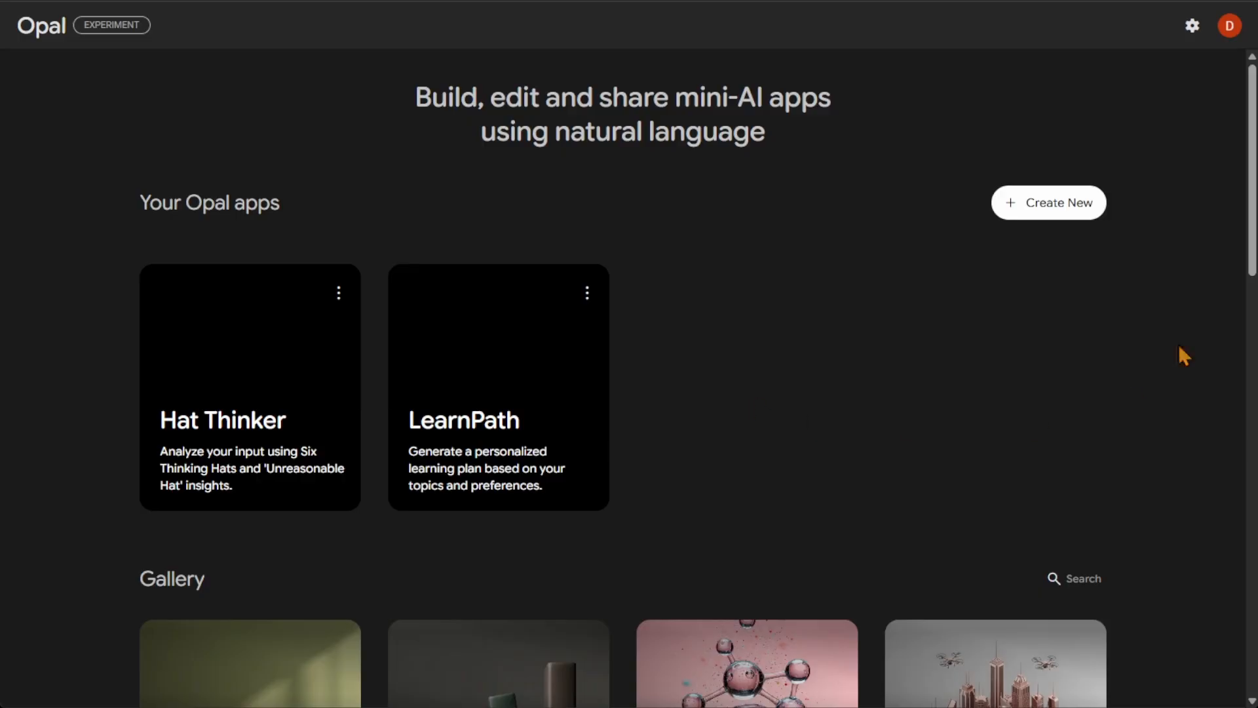
pyautogui.moveTo(1252, 140); pyautogui.dragTo(1224, 317)
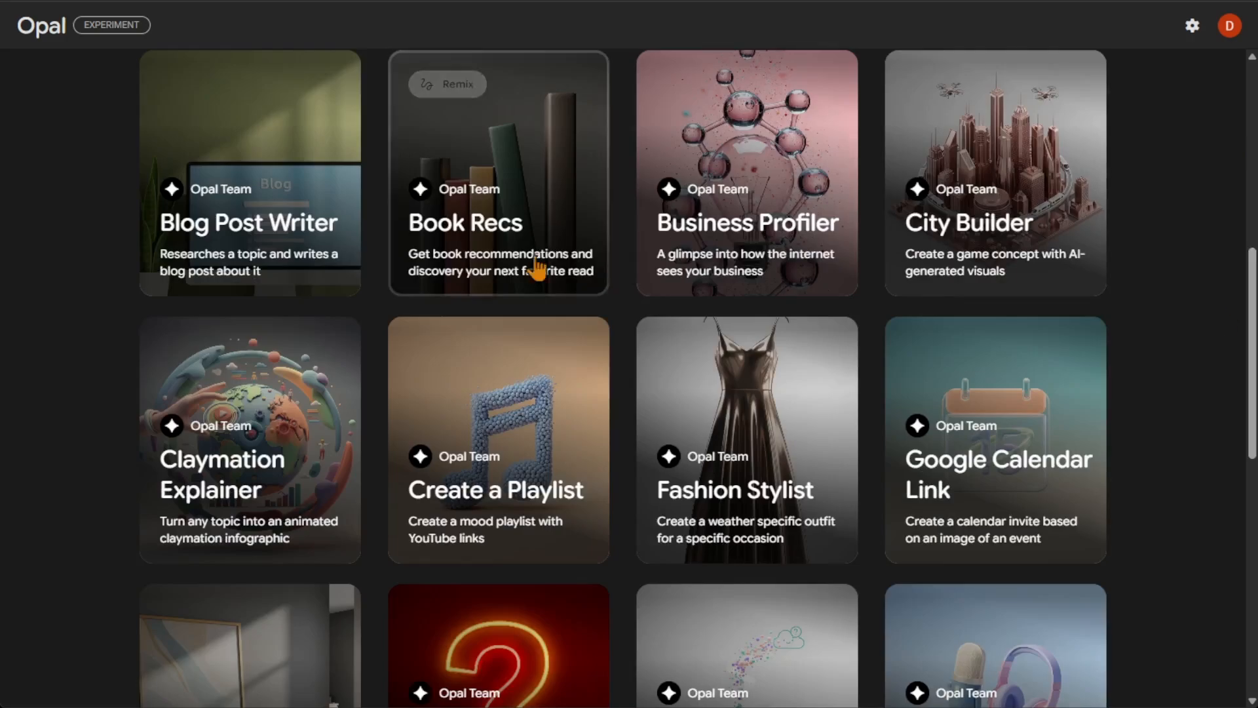
pyautogui.scroll(-8, 106, 309)
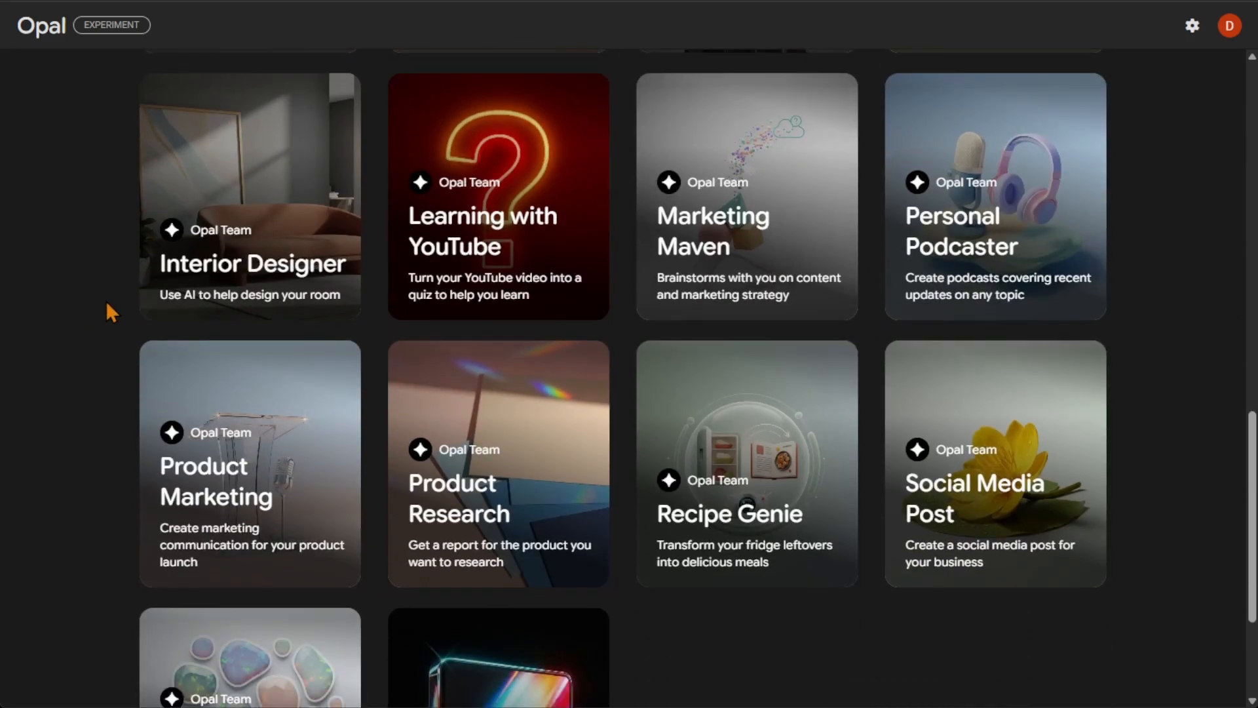
pyautogui.scroll(-3, 107, 311)
pyautogui.scroll(14, 931, 455)
pyautogui.scroll(1, 983, 466)
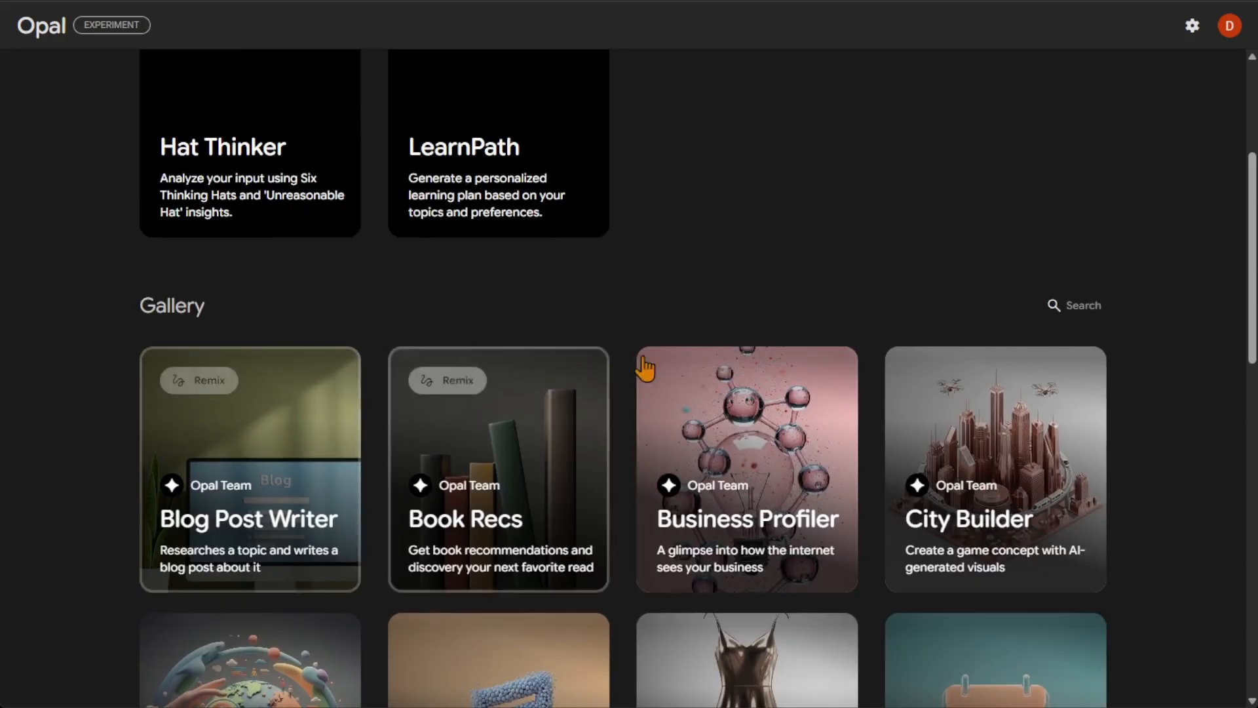
# - Open the Business Profiler app from the gallery and create an editable remix of it
pyautogui.scroll(-3, 1159, 513)
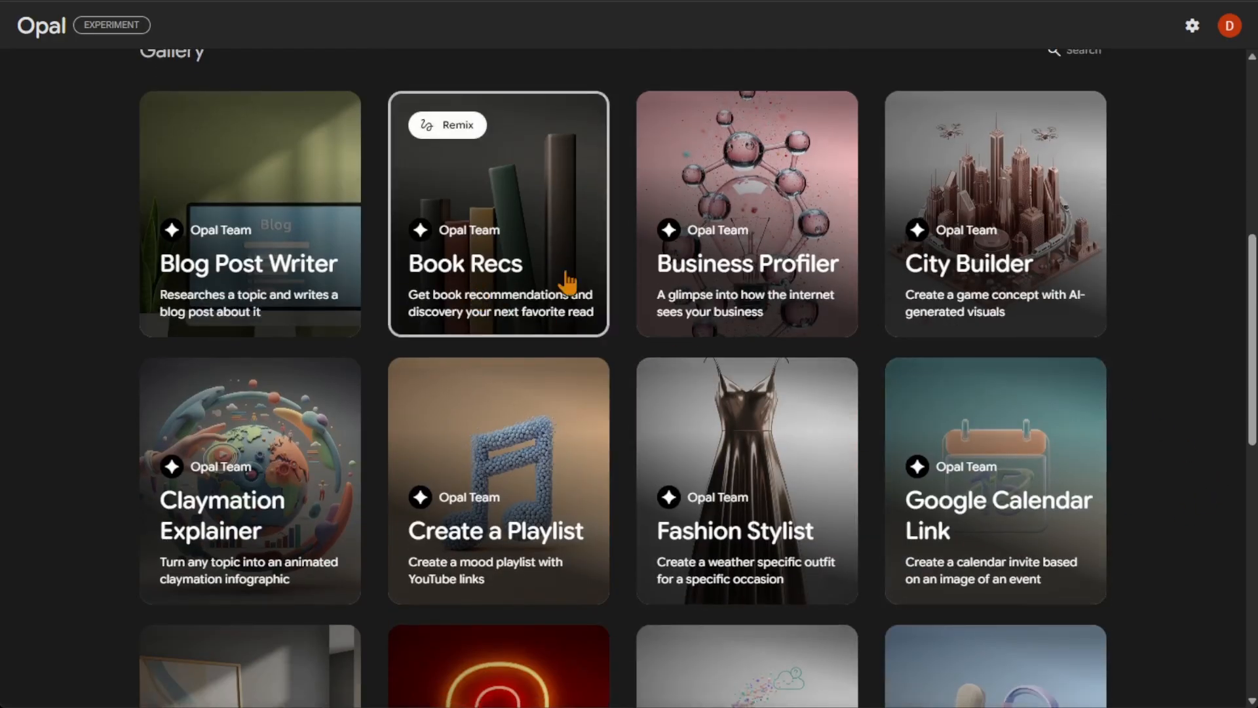
pyautogui.click(729, 267)
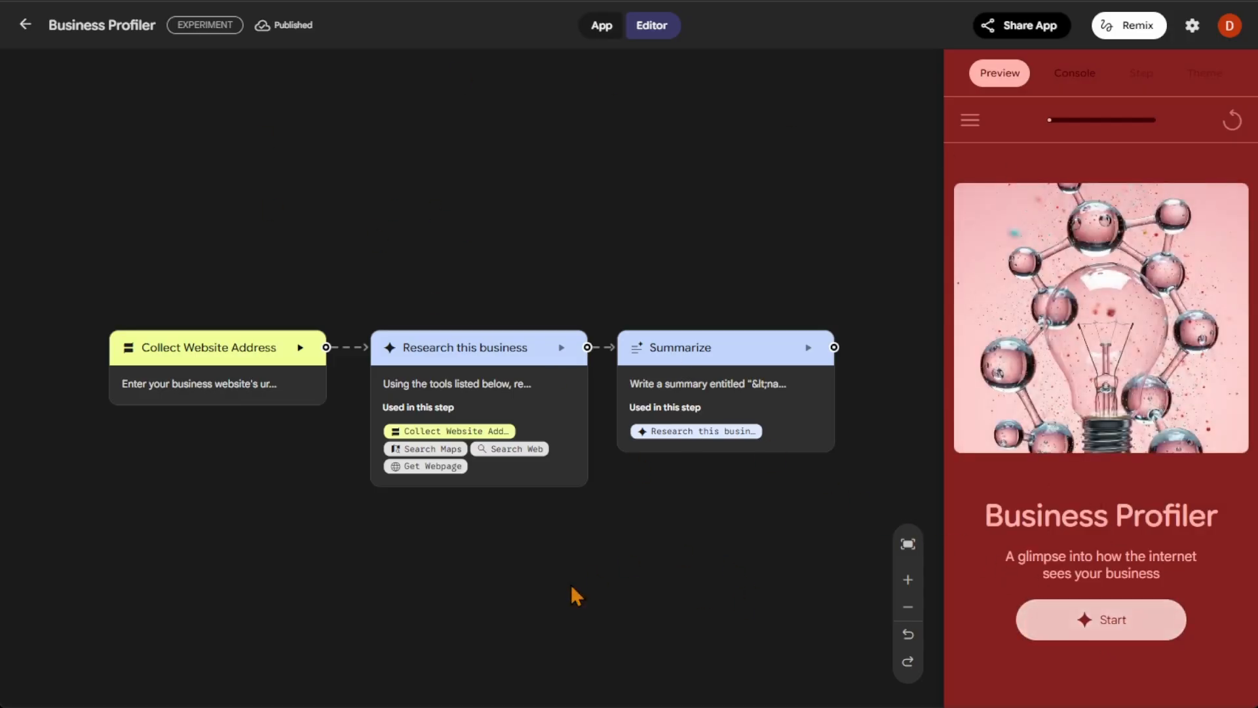
pyautogui.click(1128, 28)
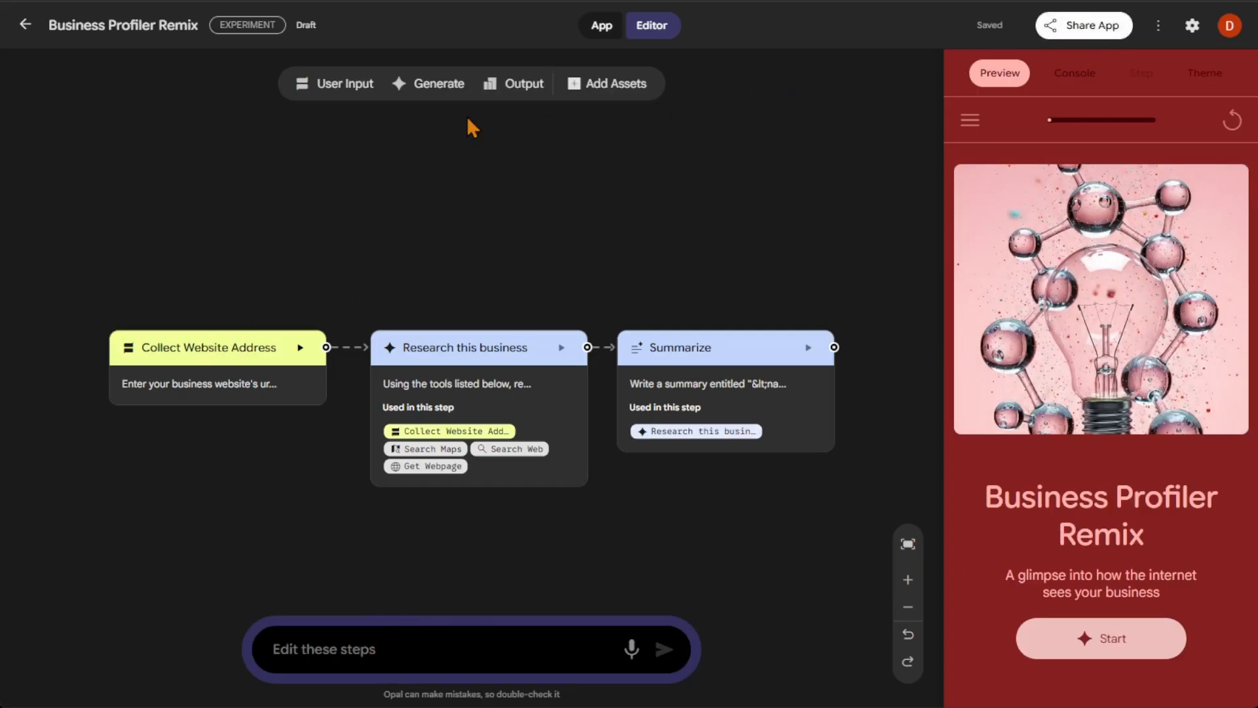
# - Add a Generate step above Research this business and connect the Collect Website Address step to it
pyautogui.moveTo(439, 94); pyautogui.dragTo(462, 226)
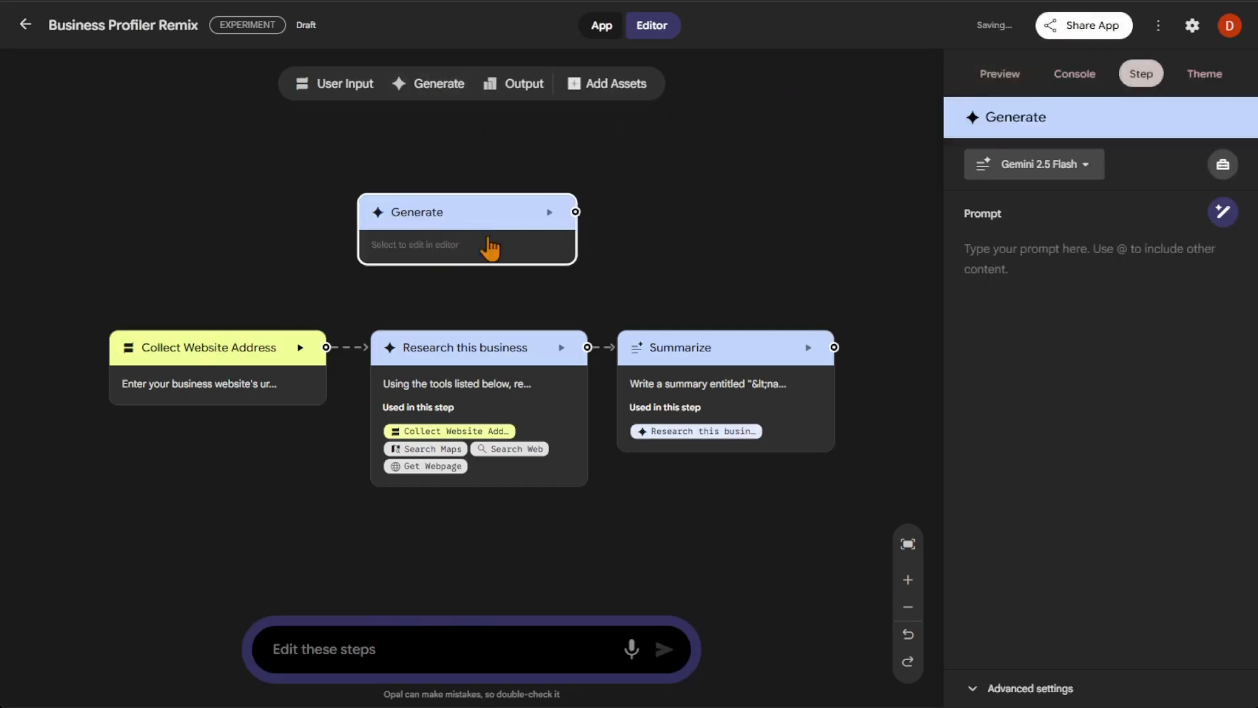
pyautogui.moveTo(326, 347); pyautogui.dragTo(373, 246)
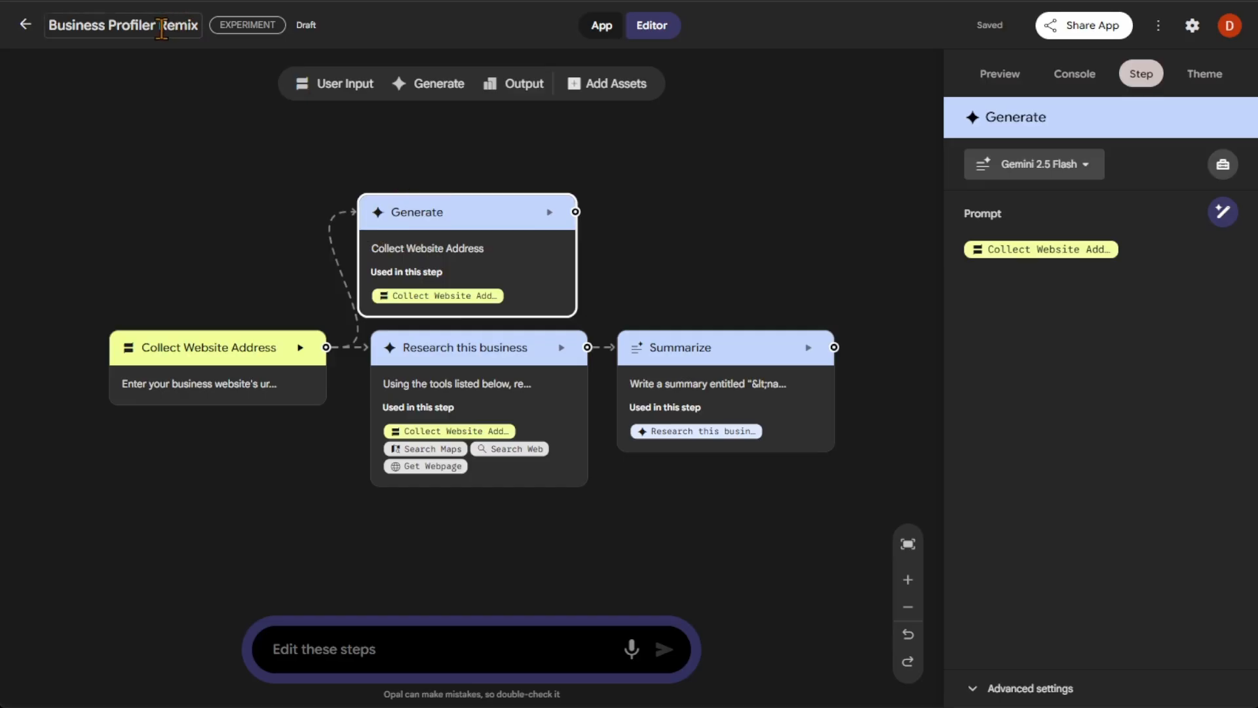
pyautogui.moveTo(192, 29); pyautogui.dragTo(34, 43)
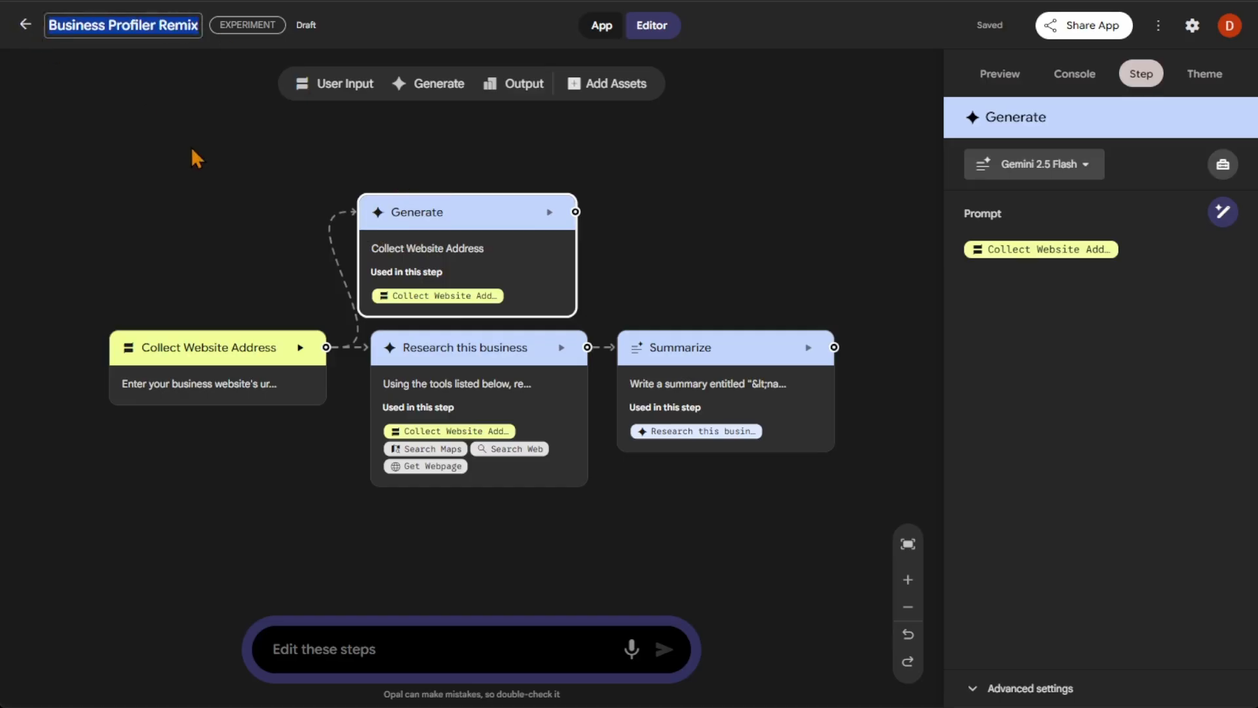
# - Return to the home page and look over your own apps and the first rows of the gallery
pyautogui.click(26, 26)
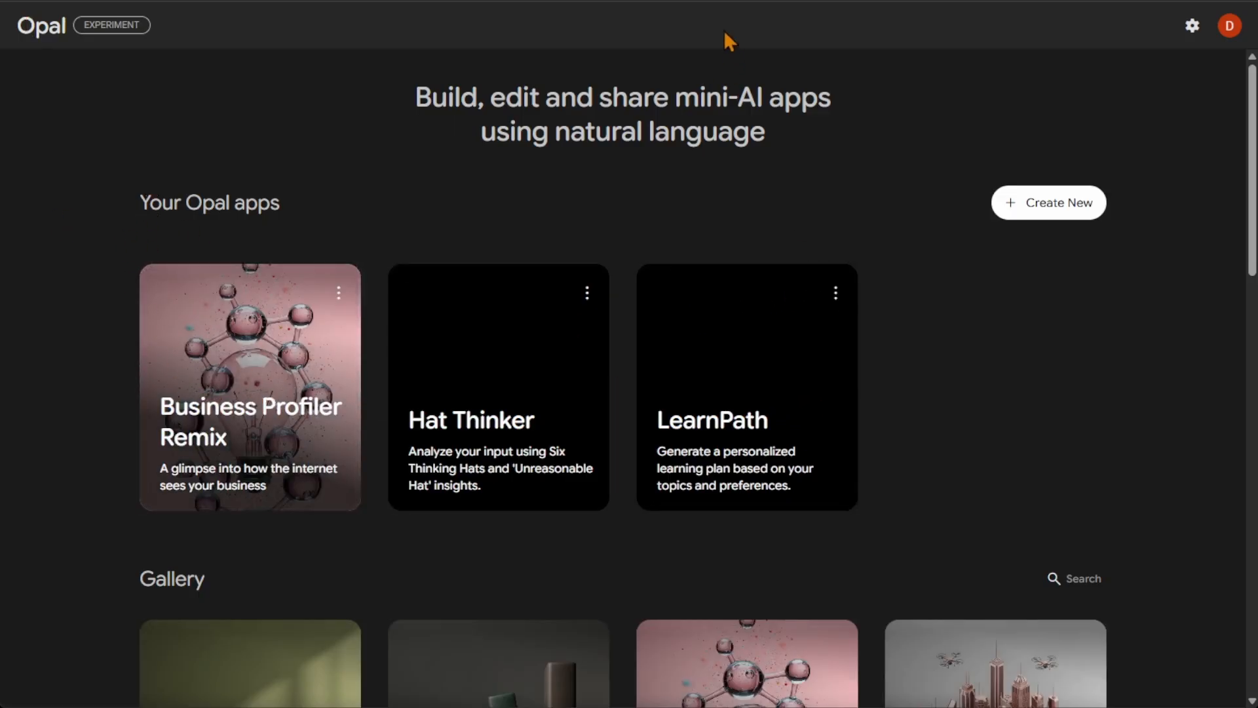
pyautogui.scroll(-8, 933, 360)
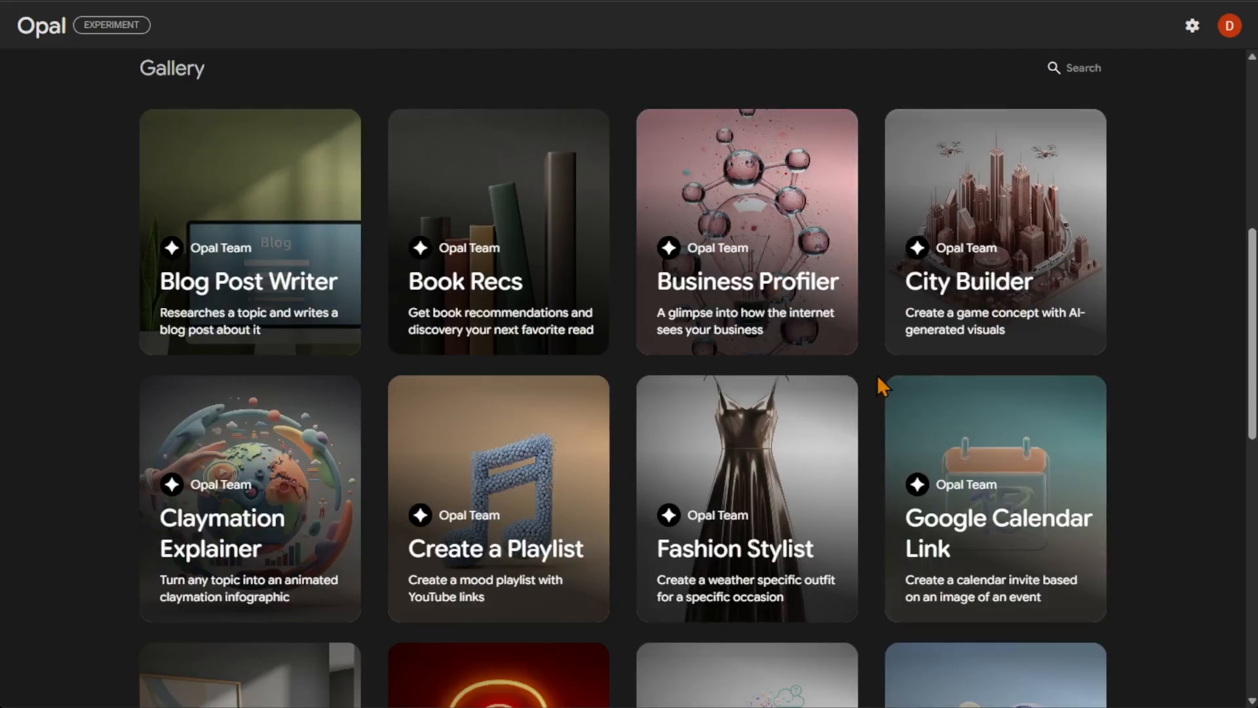
pyautogui.scroll(8, 876, 374)
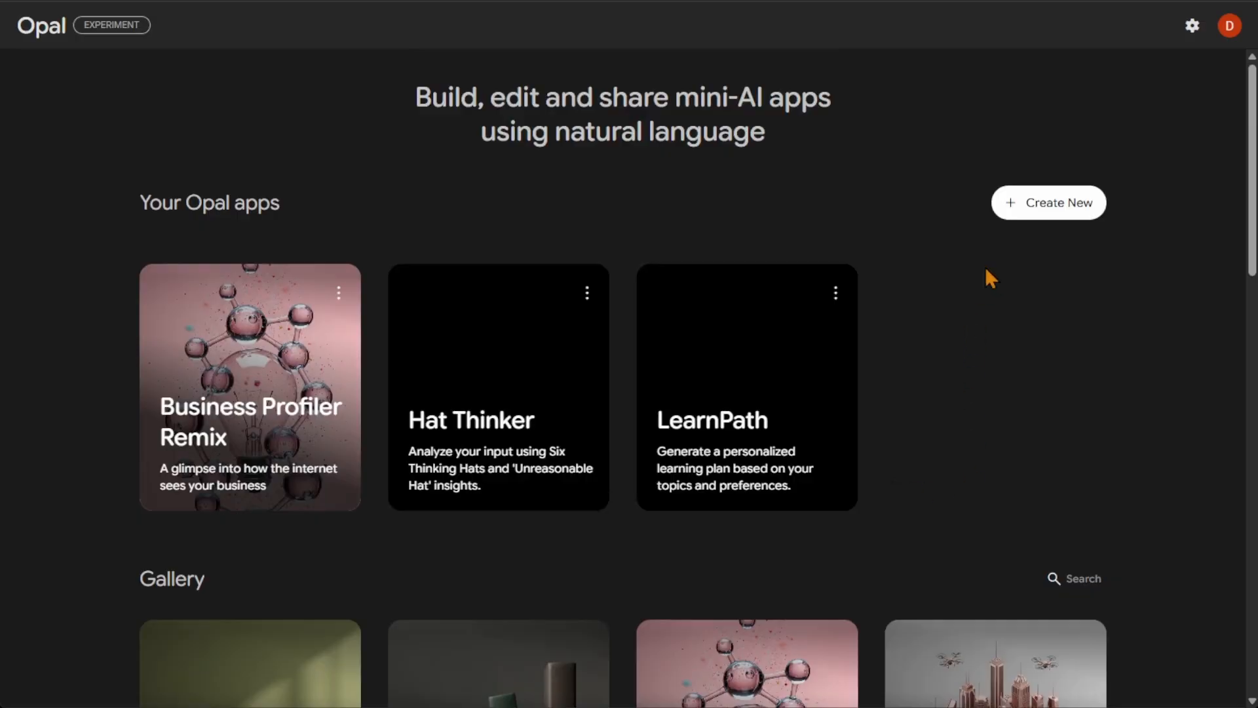
# - Create a new blank app with User Input, Generate and Output steps placed side by side, and show its preview
pyautogui.click(1039, 213)
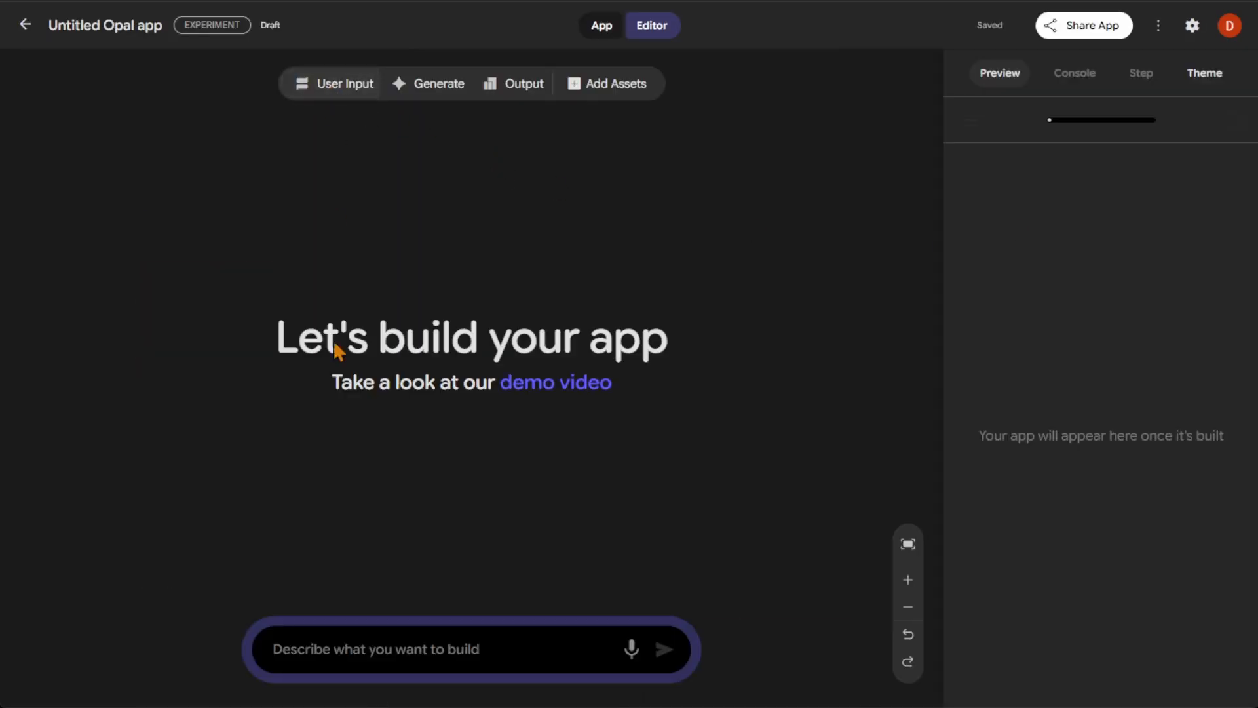
pyautogui.click(409, 637)
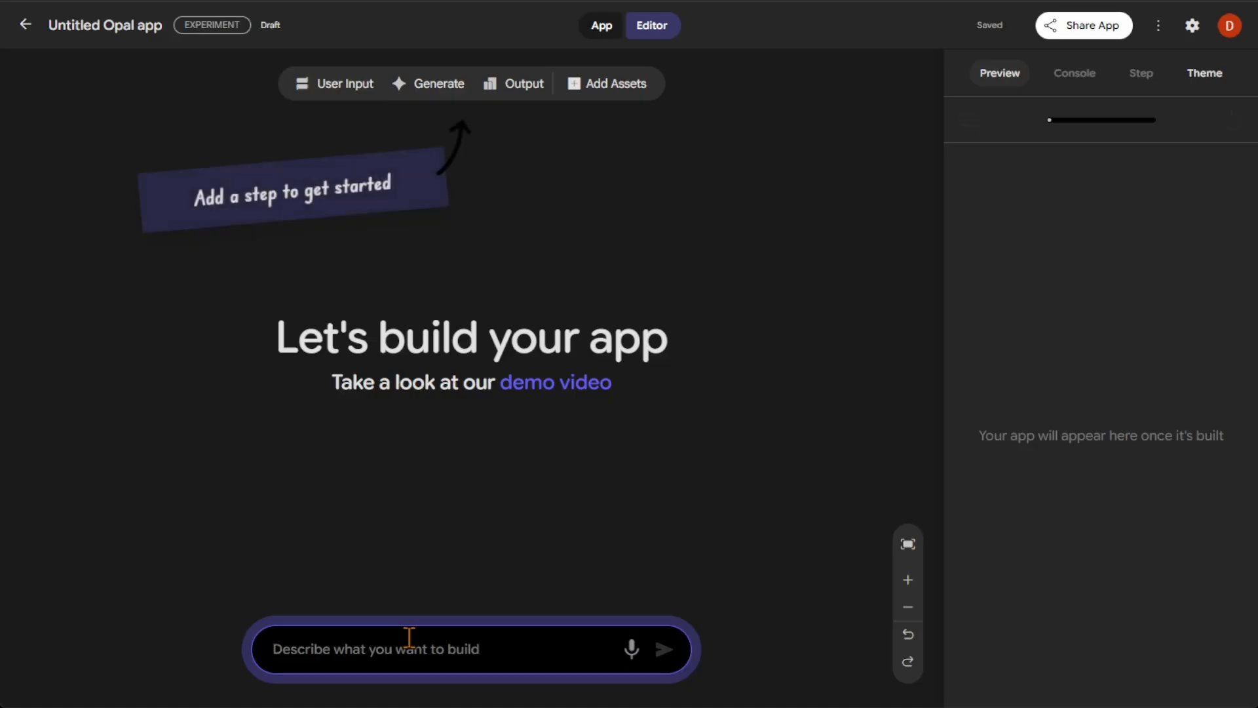
pyautogui.click(332, 90)
pyautogui.moveTo(464, 353); pyautogui.dragTo(193, 291)
pyautogui.moveTo(444, 91); pyautogui.dragTo(479, 290)
pyautogui.moveTo(518, 89); pyautogui.dragTo(751, 293)
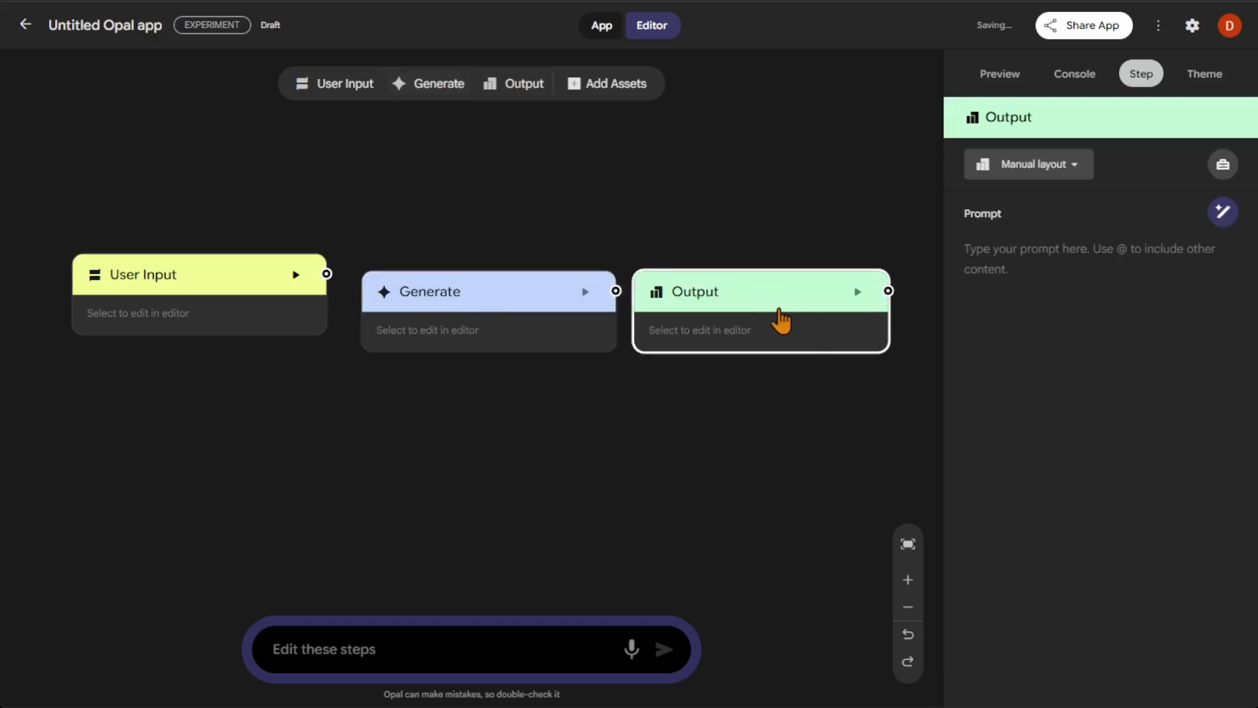
pyautogui.click(990, 76)
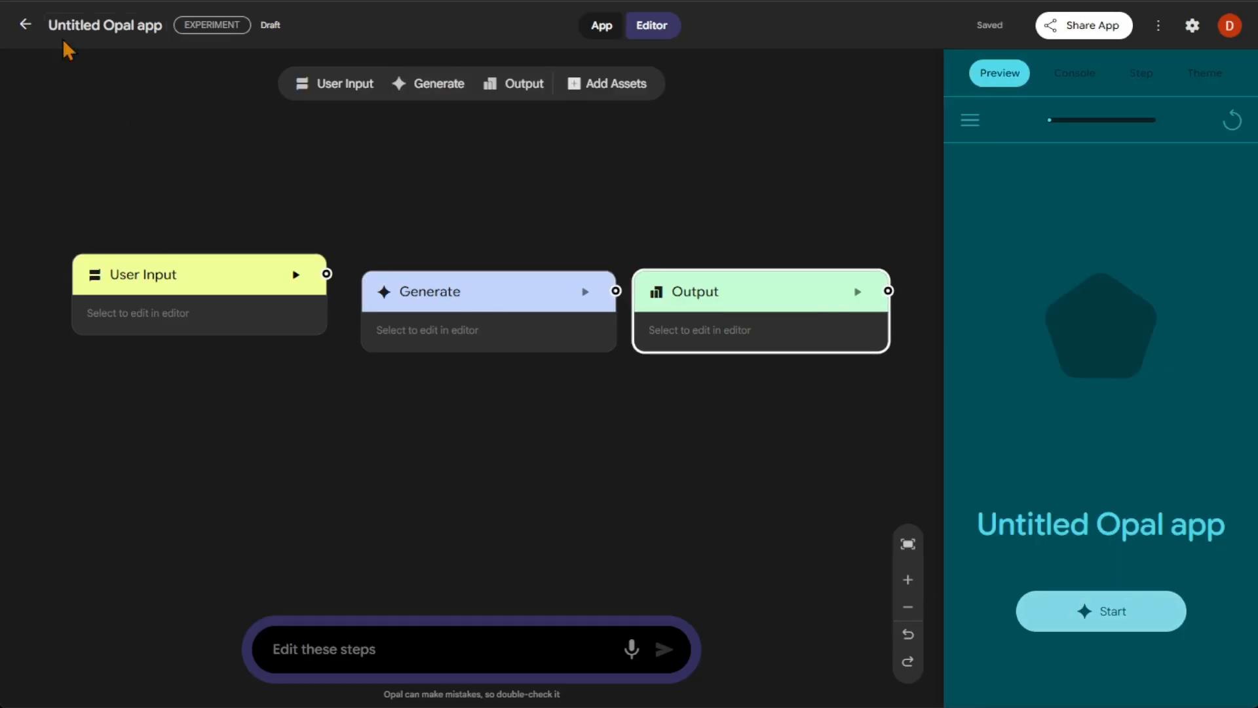
# - Go back to the home page and browse the gallery from Blog Post Writer down to Video Marketer
pyautogui.click(25, 25)
pyautogui.scroll(-9, 629, 394)
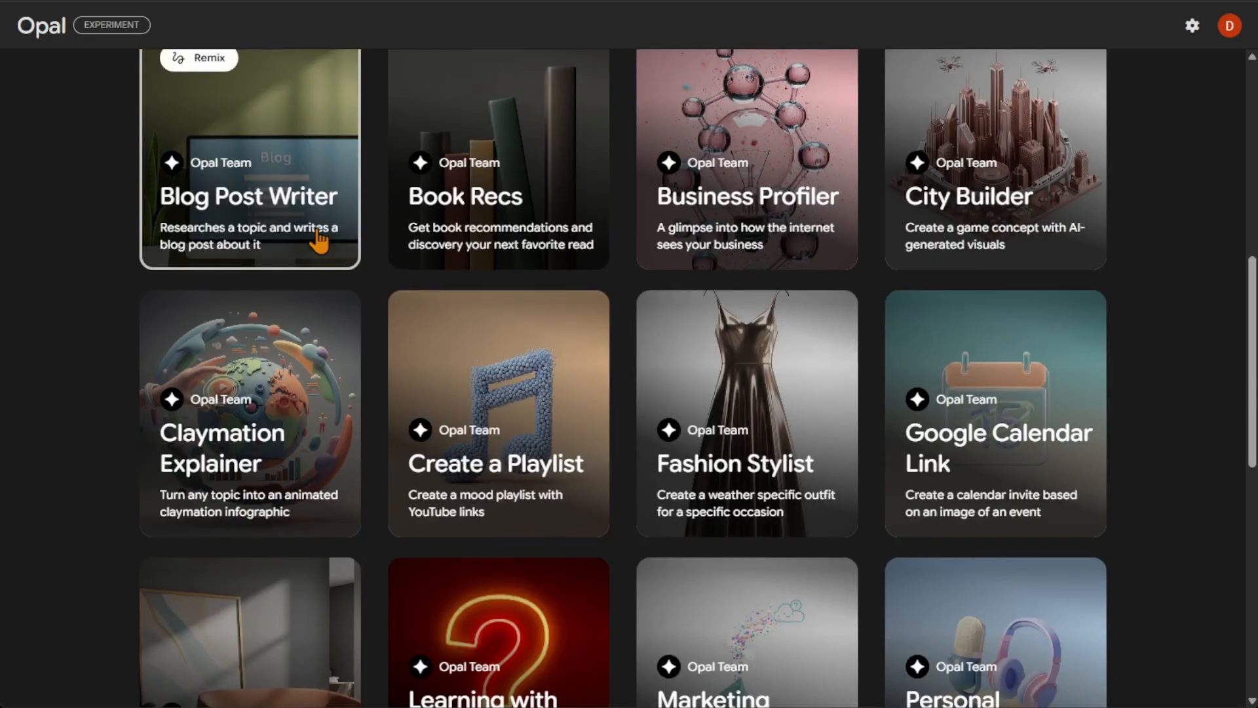
pyautogui.scroll(-7, 745, 276)
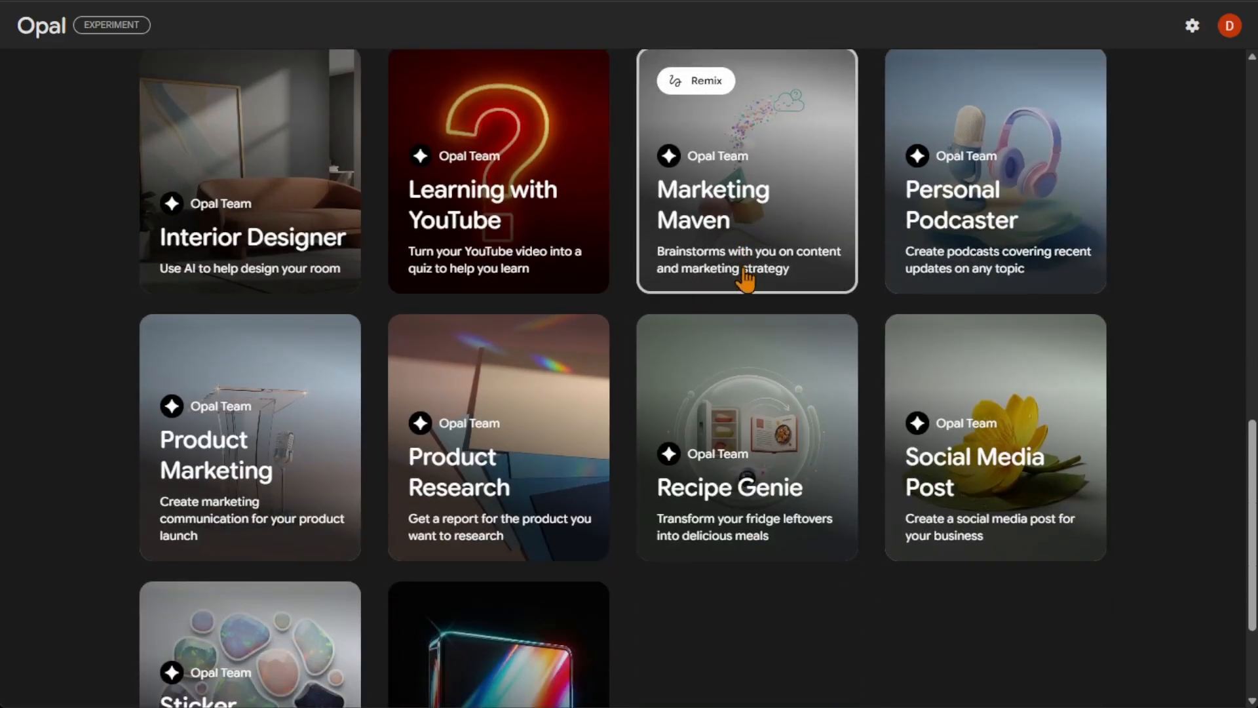
pyautogui.scroll(-1, 747, 282)
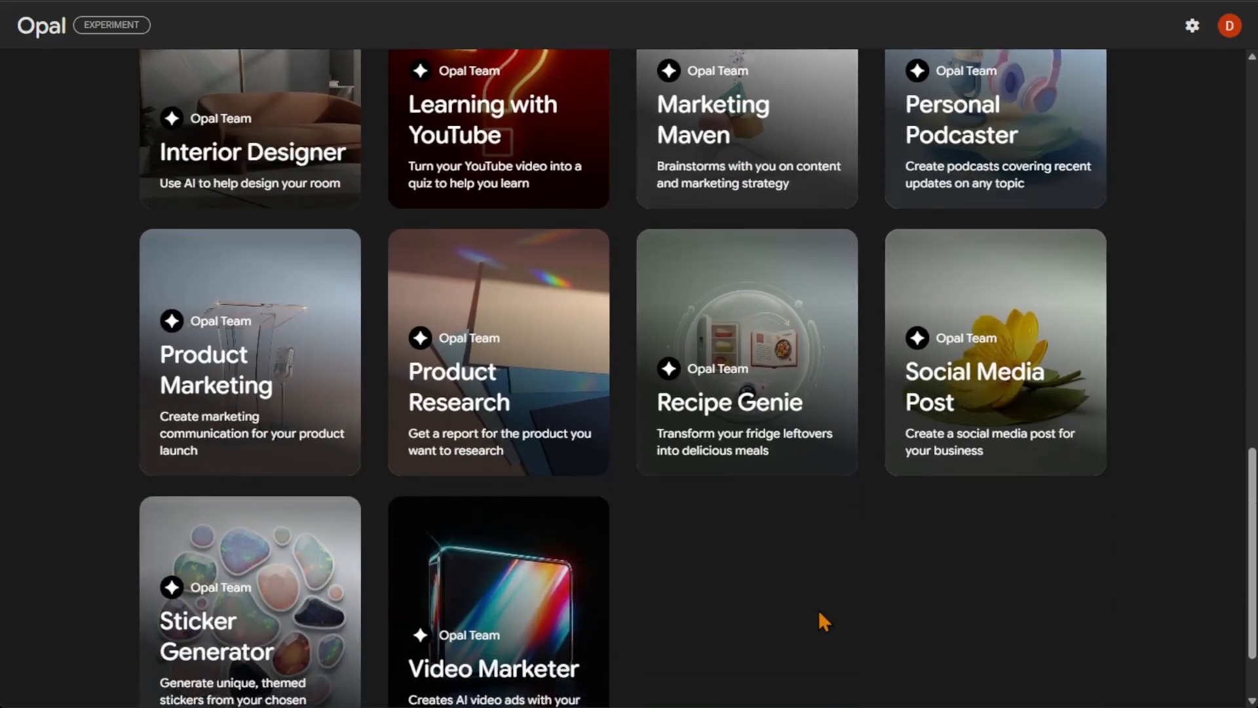
pyautogui.scroll(9, 851, 639)
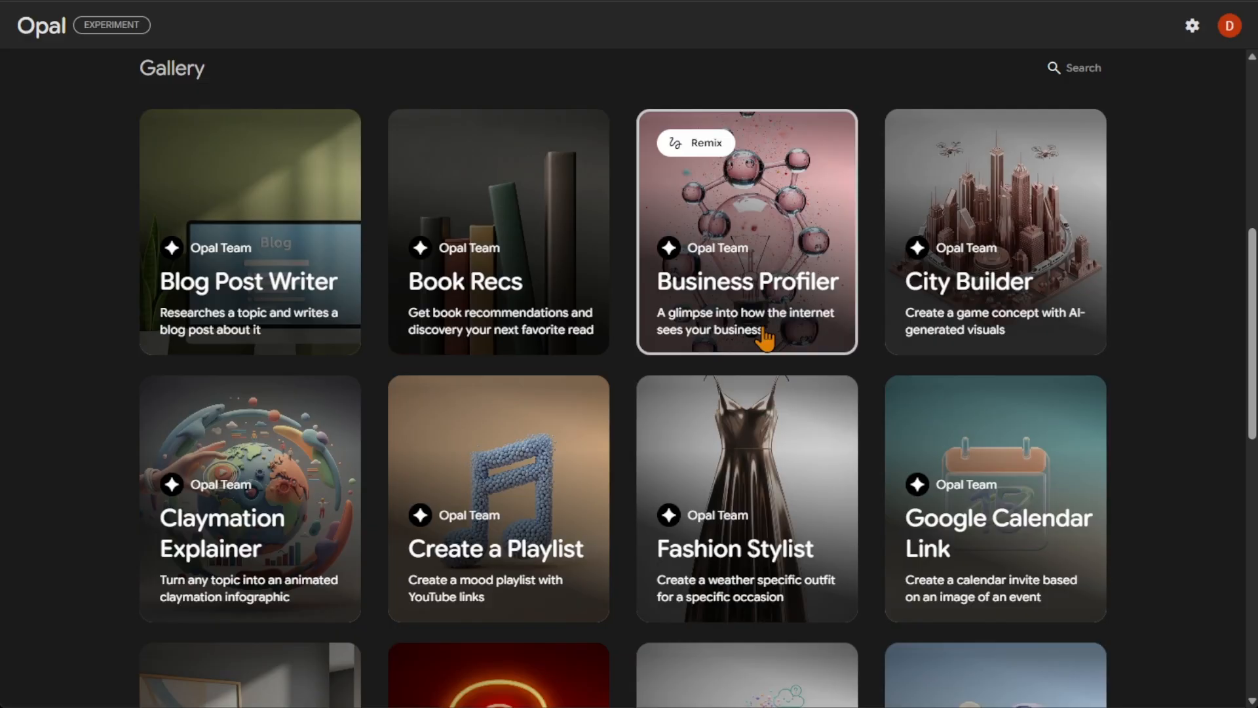
pyautogui.scroll(8, 1166, 374)
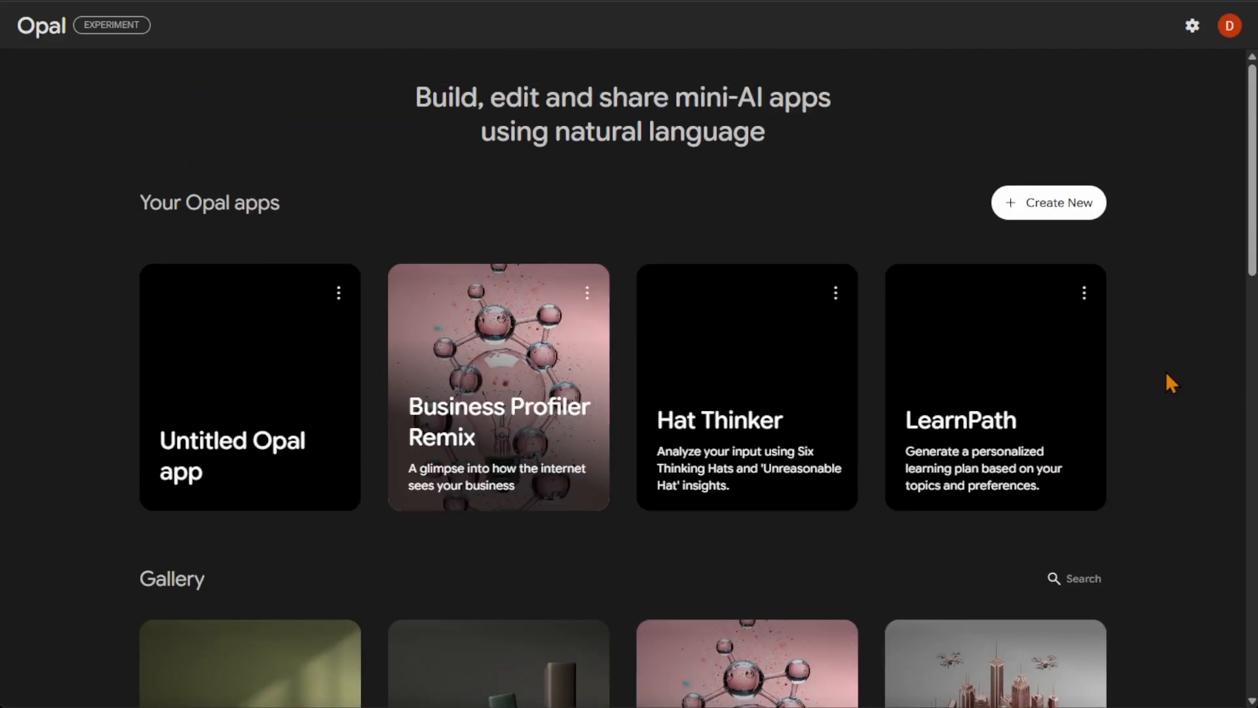